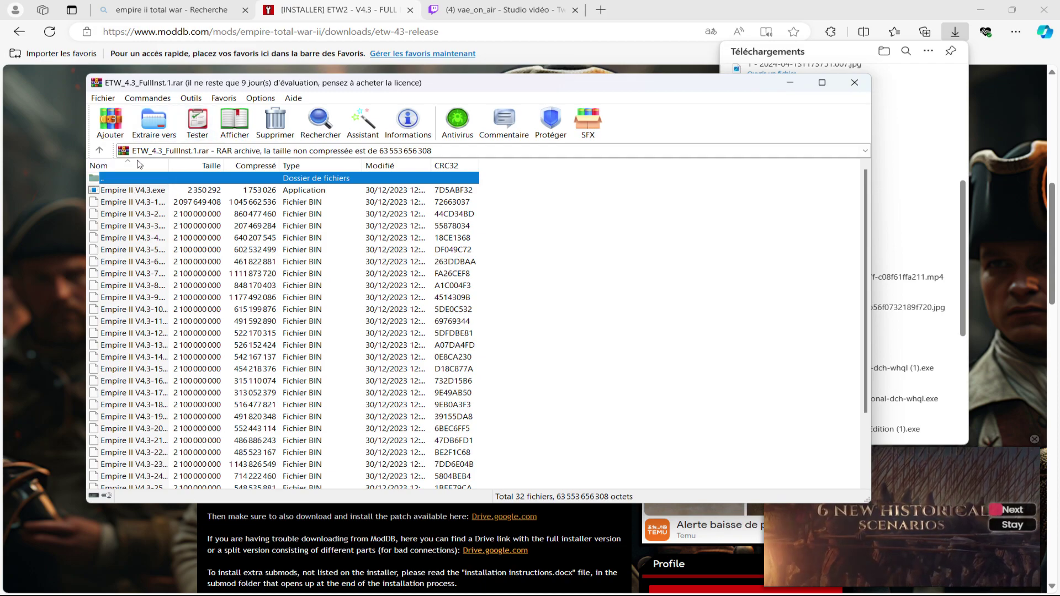
- Review the mod's description on the download page, then bring the ETW_4.3_FullInst.1.rar archive window back to its first files
{"action": "left_click", "coordinate": [790, 83]}
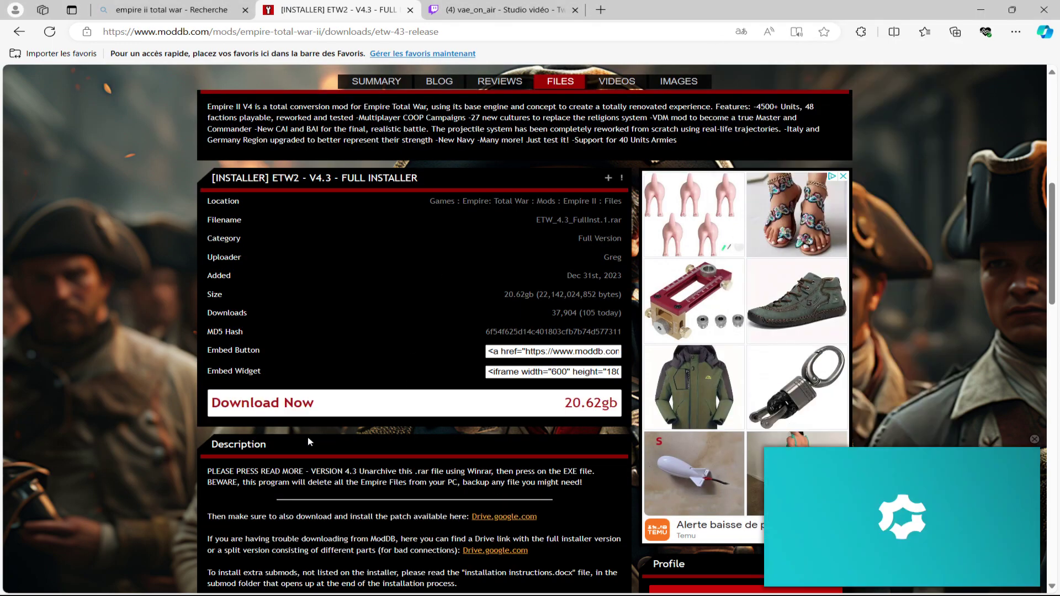
{"action": "scroll", "coordinate": [333, 444], "scroll_direction": "down", "scroll_amount": 3}
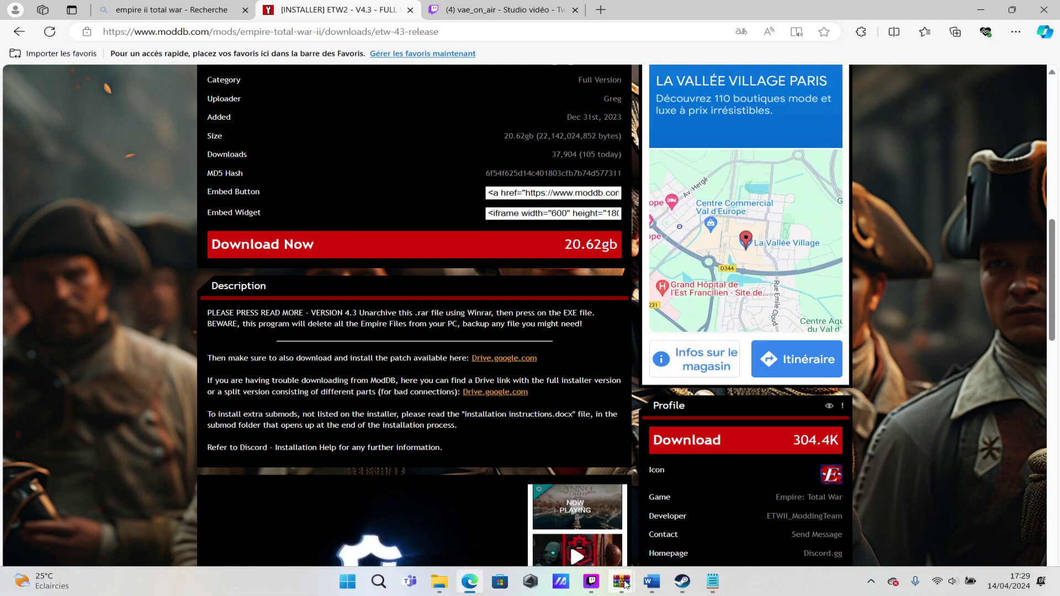
{"action": "mouse_move", "coordinate": [624, 585]}
{"action": "mouse_move", "coordinate": [685, 532]}
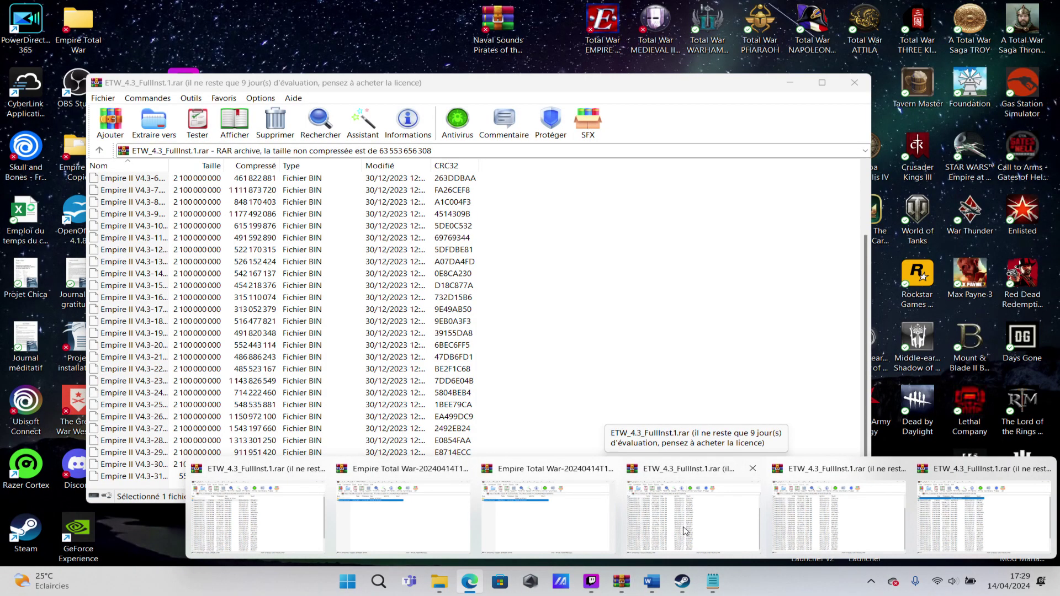
{"action": "left_click", "coordinate": [685, 530]}
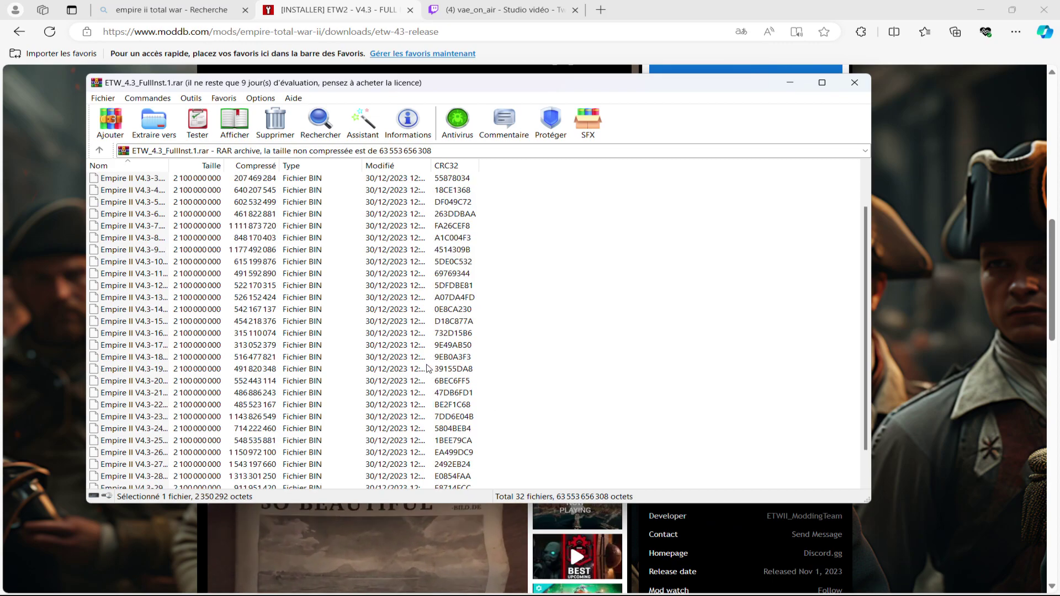
{"action": "scroll", "coordinate": [428, 369], "scroll_direction": "up", "scroll_amount": 3}
- Switch to File Explorer and open the Empire Total War folder inside the Empire II folder
{"action": "mouse_move", "coordinate": [460, 592]}
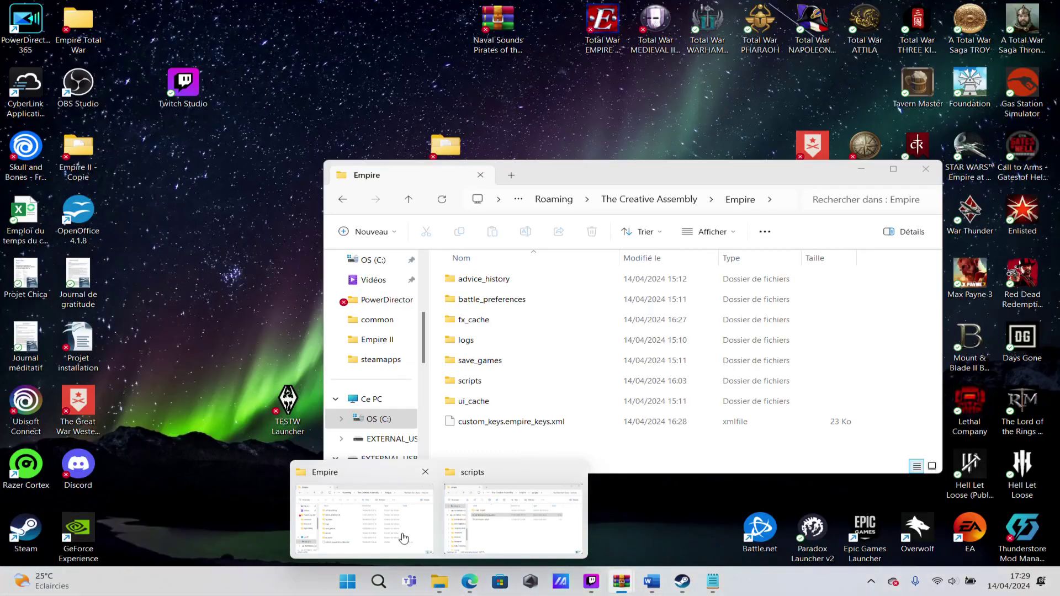
{"action": "left_click", "coordinate": [403, 538]}
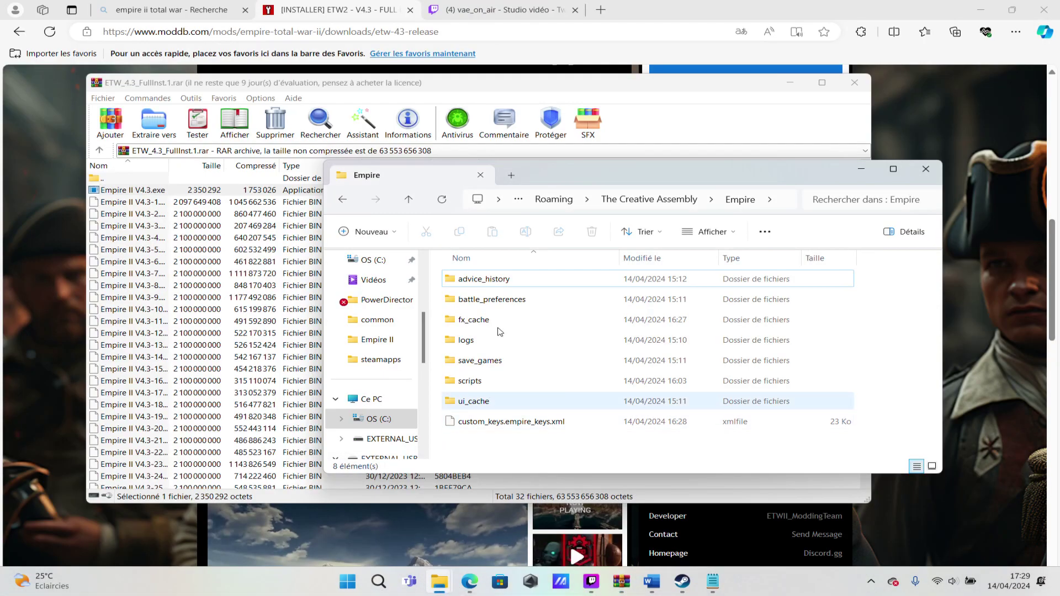
{"action": "left_click", "coordinate": [342, 200]}
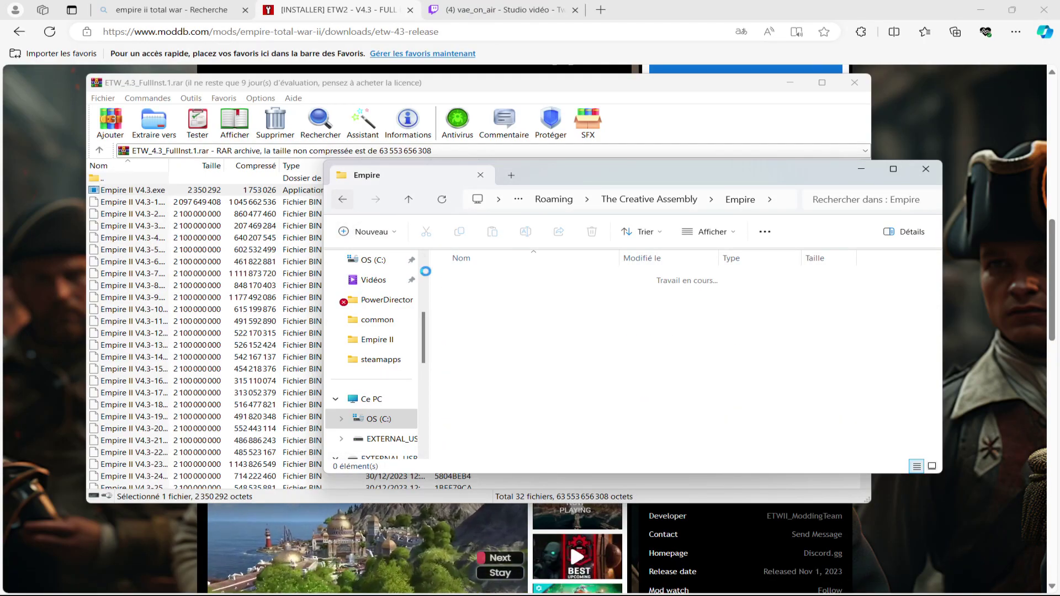
{"action": "left_click", "coordinate": [342, 203]}
{"action": "scroll", "coordinate": [494, 301], "scroll_direction": "up", "scroll_amount": 6}
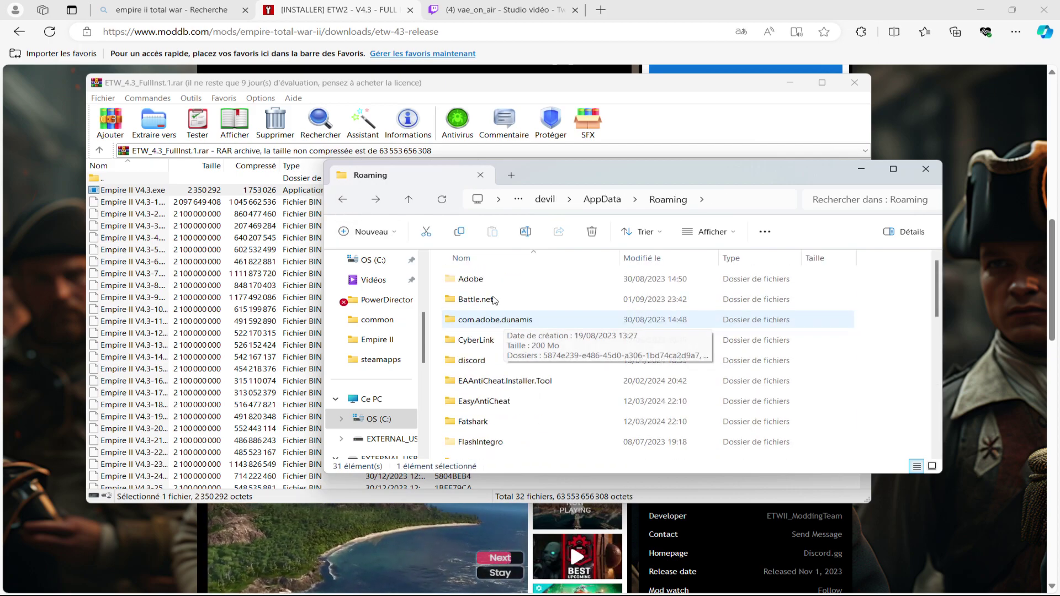
{"action": "left_click", "coordinate": [380, 340]}
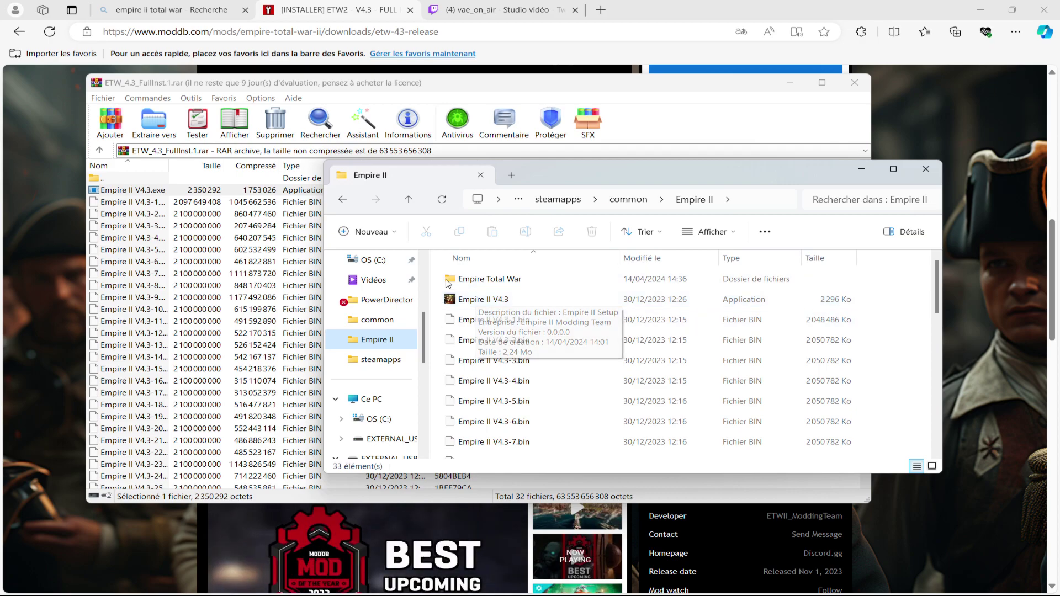
{"action": "double_click", "coordinate": [485, 284]}
- Look through the subfolders and files of the installed Empire Total War folder
{"action": "scroll", "coordinate": [528, 337], "scroll_direction": "down", "scroll_amount": 10}
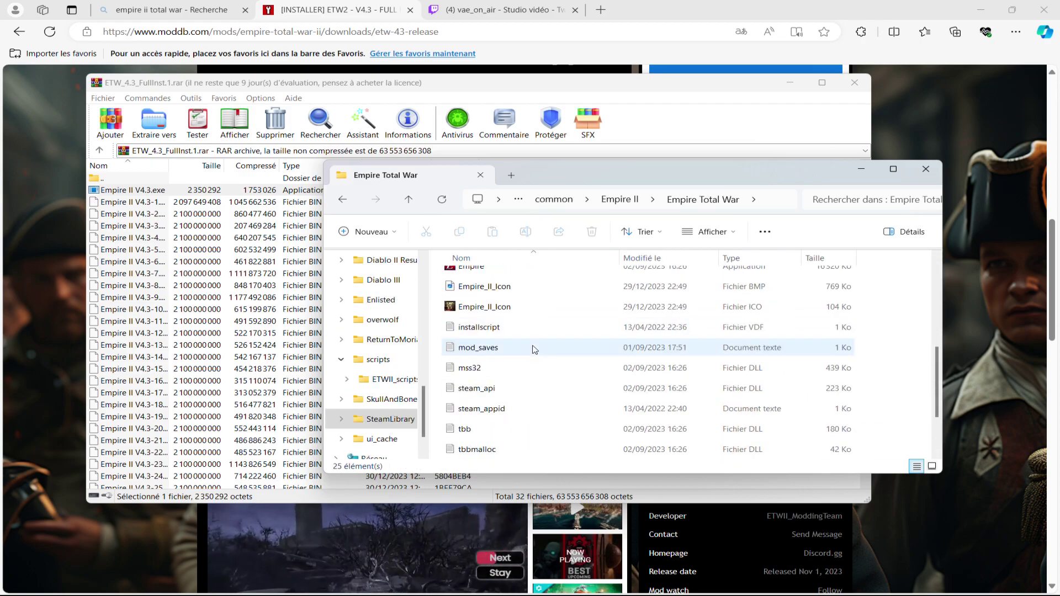
{"action": "scroll", "coordinate": [540, 370], "scroll_direction": "up", "scroll_amount": 6}
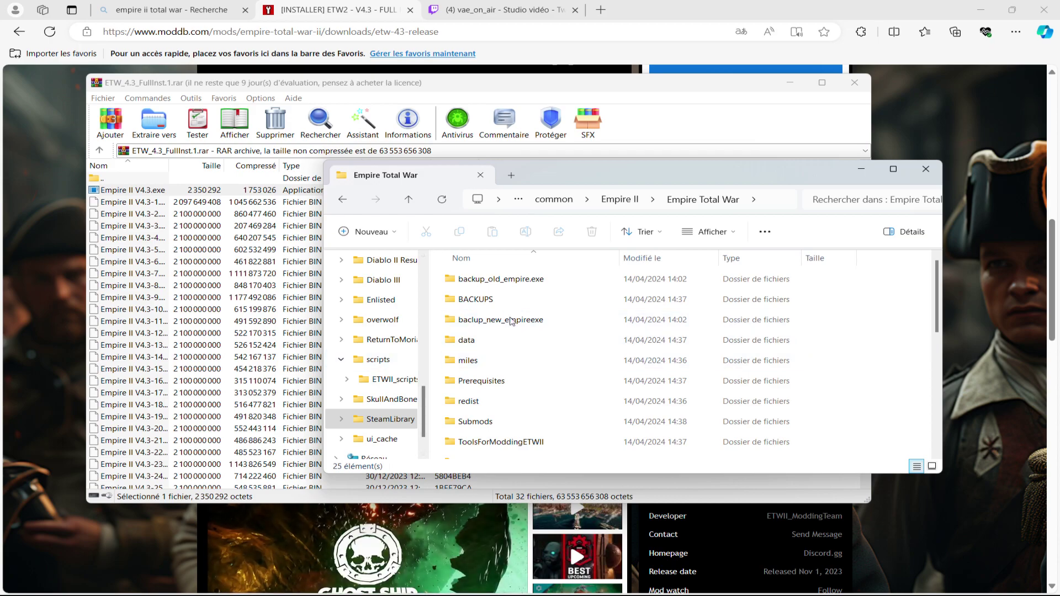
{"action": "scroll", "coordinate": [503, 354], "scroll_direction": "down", "scroll_amount": 3}
{"action": "scroll", "coordinate": [508, 343], "scroll_direction": "up", "scroll_amount": 3}
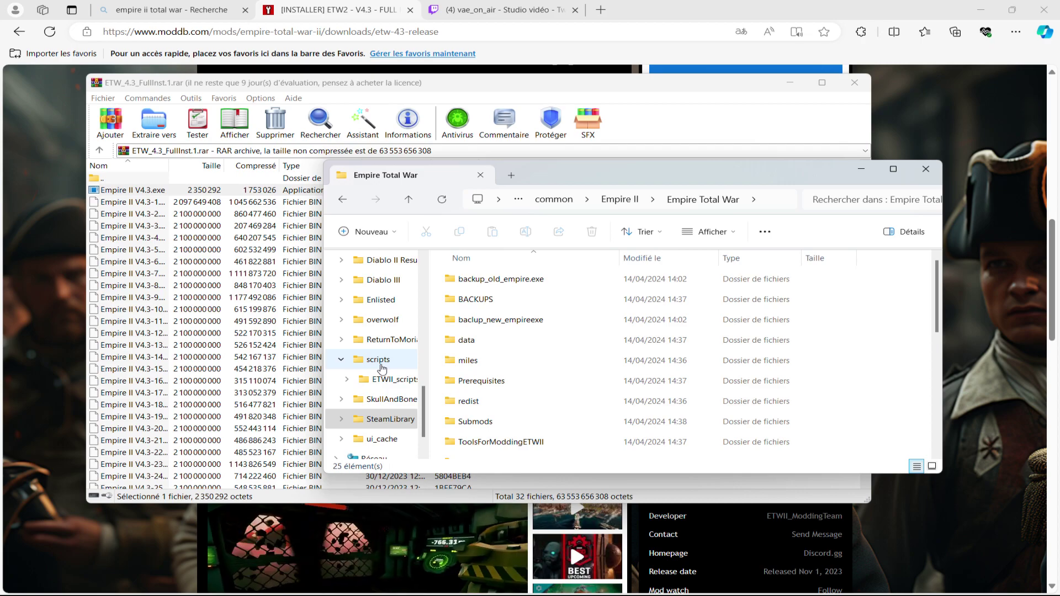
{"action": "scroll", "coordinate": [504, 331], "scroll_direction": "down", "scroll_amount": 5}
{"action": "scroll", "coordinate": [504, 379], "scroll_direction": "up", "scroll_amount": 5}
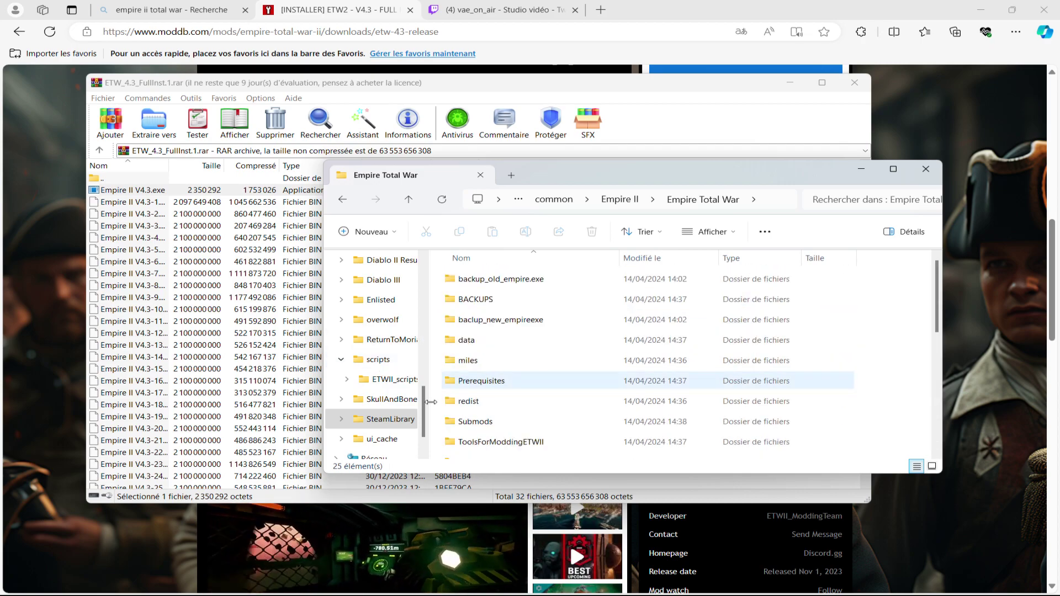
- View the scripts folder on the EXTERNAL_USB (D:) drive and put its File Explorer window away
{"action": "left_click", "coordinate": [379, 362]}
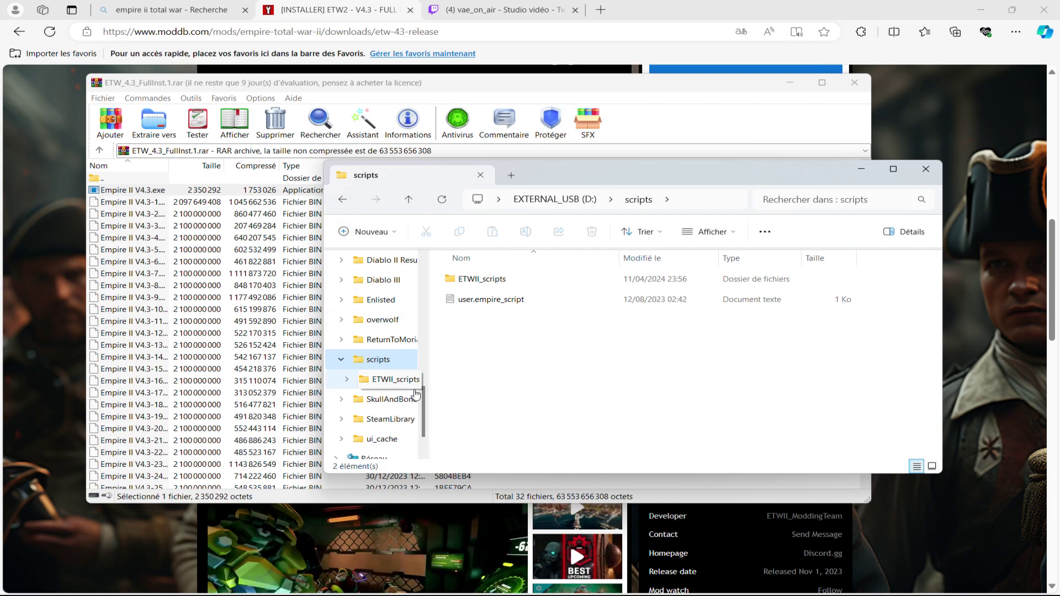
{"action": "scroll", "coordinate": [414, 394], "scroll_direction": "up", "scroll_amount": 1}
{"action": "scroll", "coordinate": [387, 375], "scroll_direction": "down", "scroll_amount": 2}
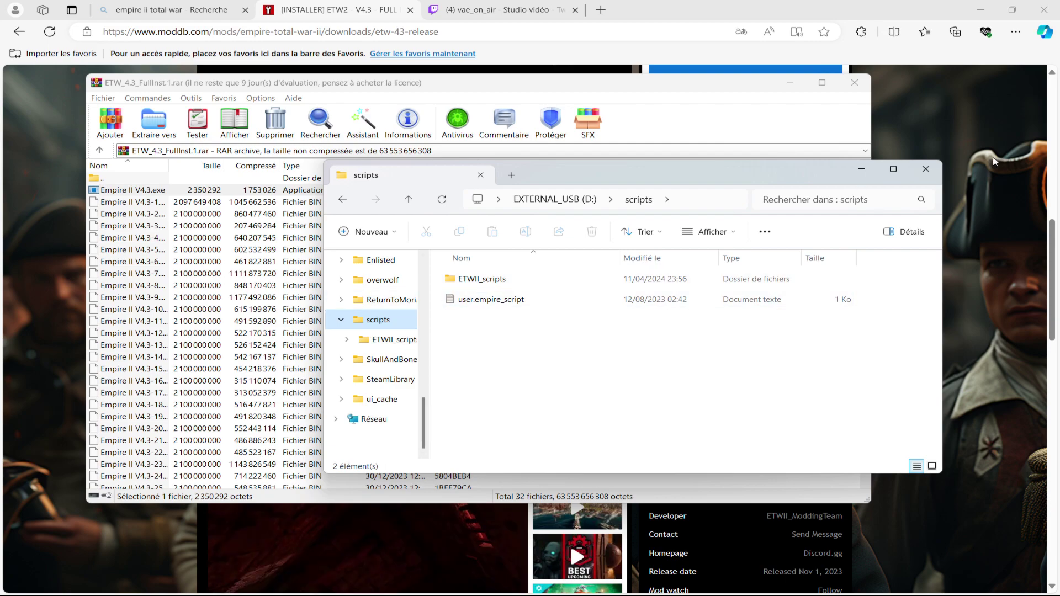
{"action": "left_click", "coordinate": [926, 168]}
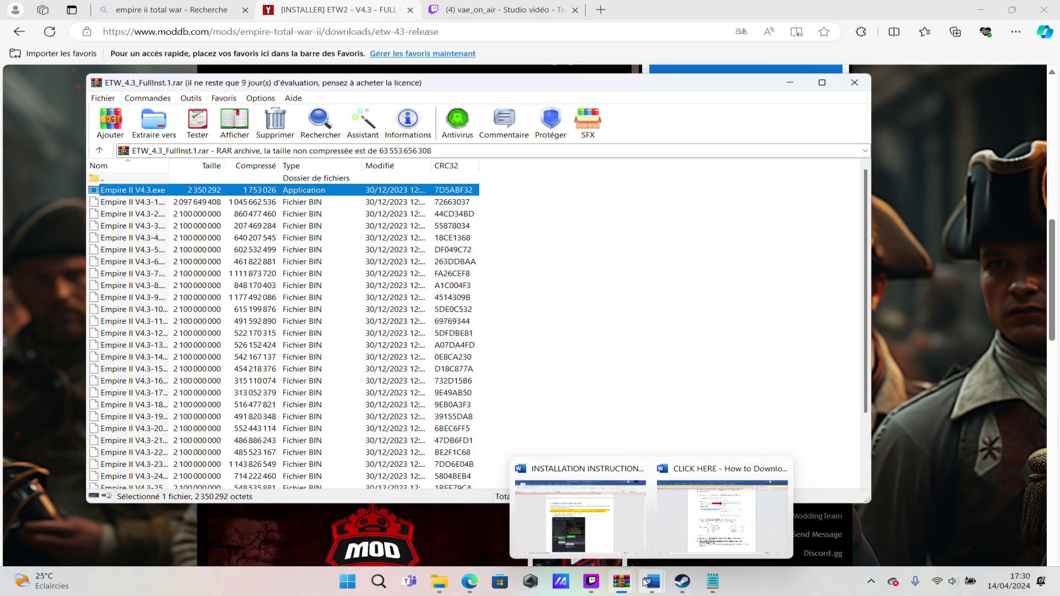
- Bring back the File Explorer window and view the SteamLibrary folder on the EXTERNAL_USB (D:) drive
{"action": "mouse_move", "coordinate": [482, 583]}
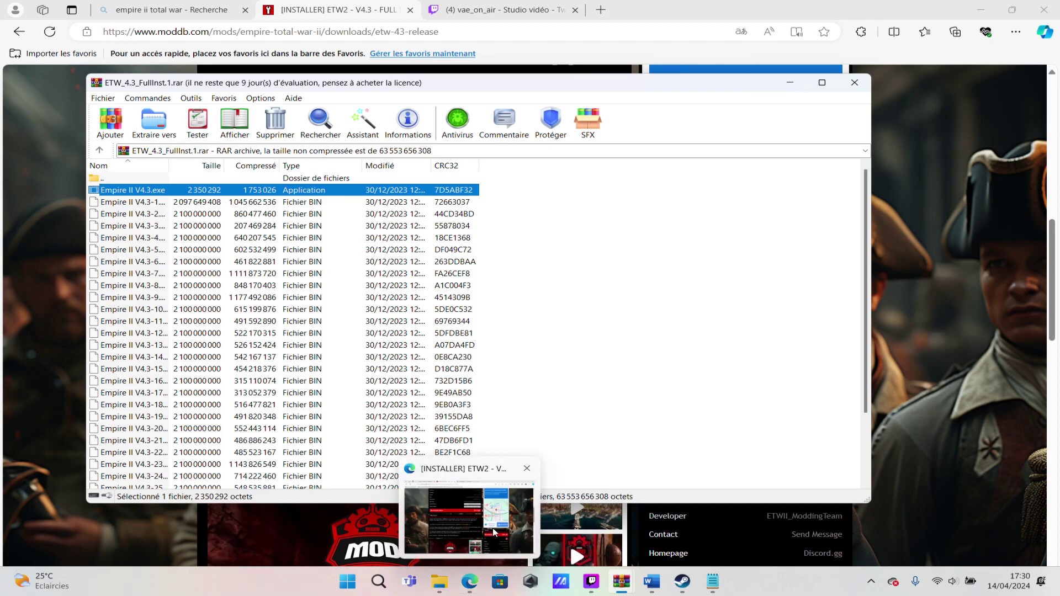
{"action": "mouse_move", "coordinate": [480, 524]}
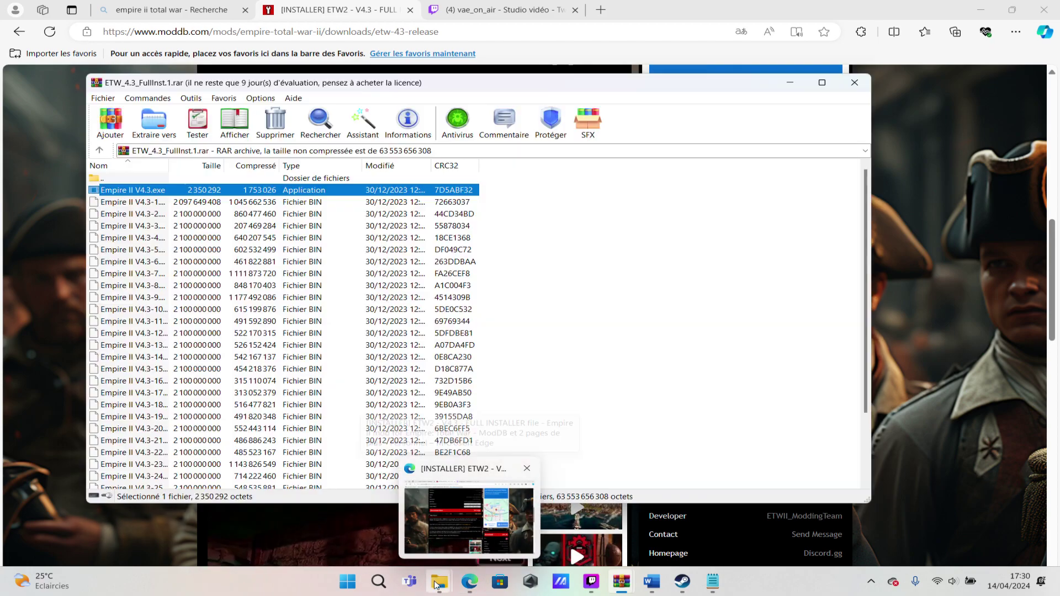
{"action": "mouse_move", "coordinate": [440, 581]}
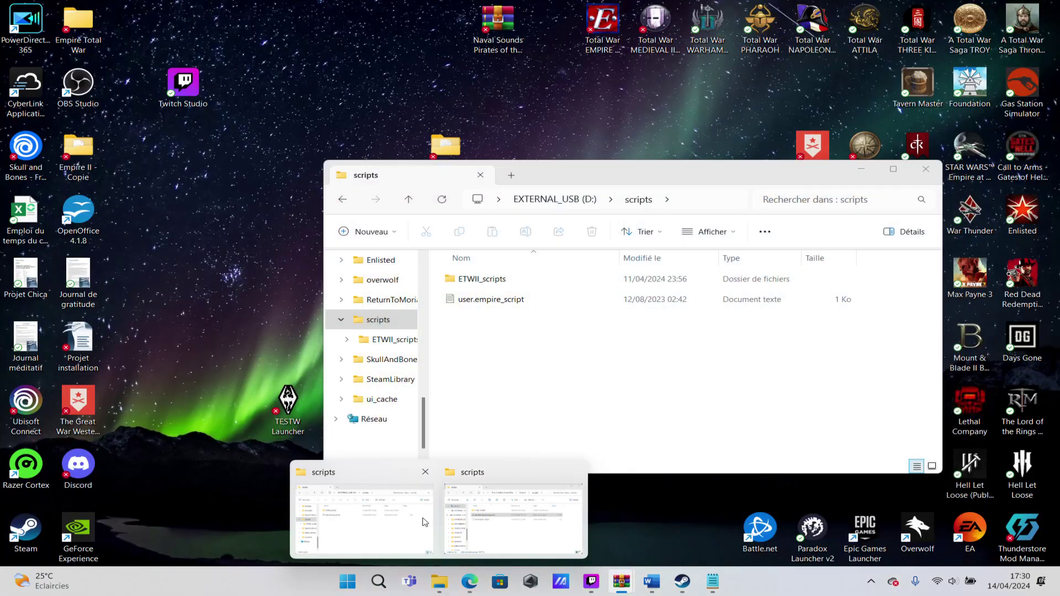
{"action": "left_click", "coordinate": [500, 527]}
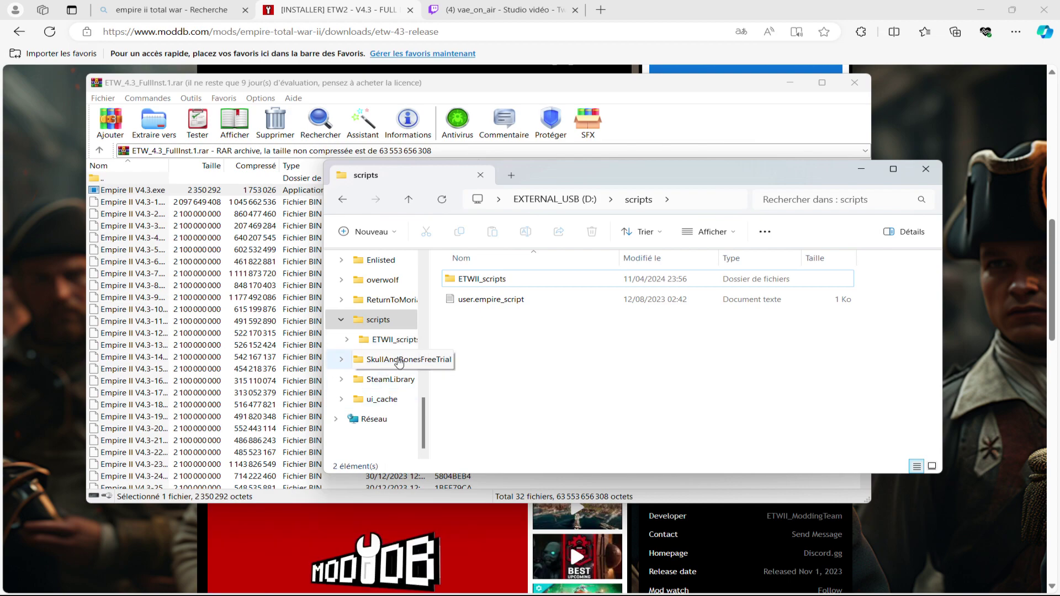
{"action": "left_click", "coordinate": [387, 380]}
{"action": "key", "text": "Down"}
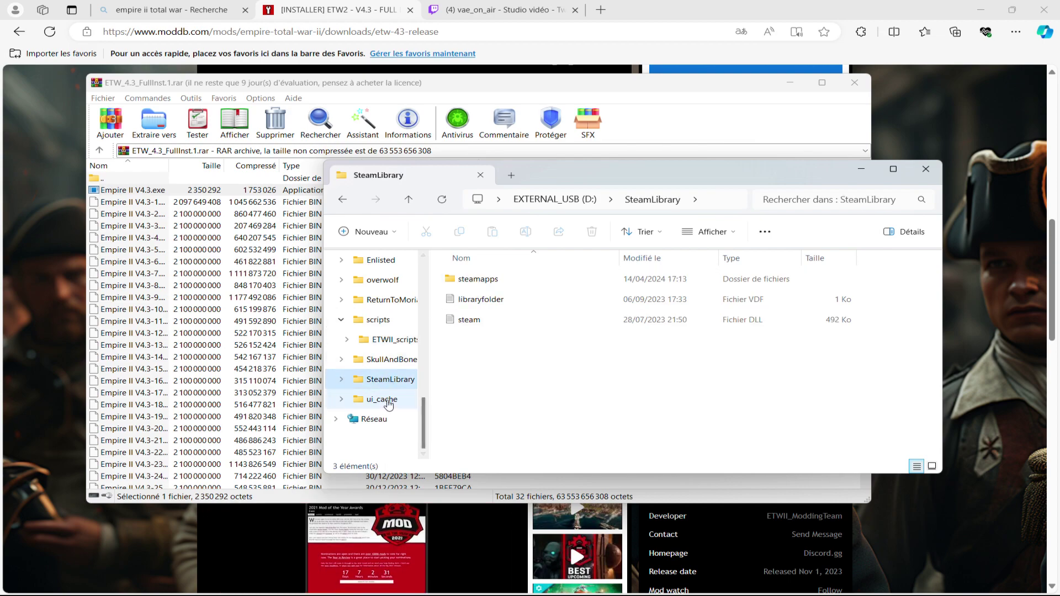
{"action": "left_click", "coordinate": [388, 380]}
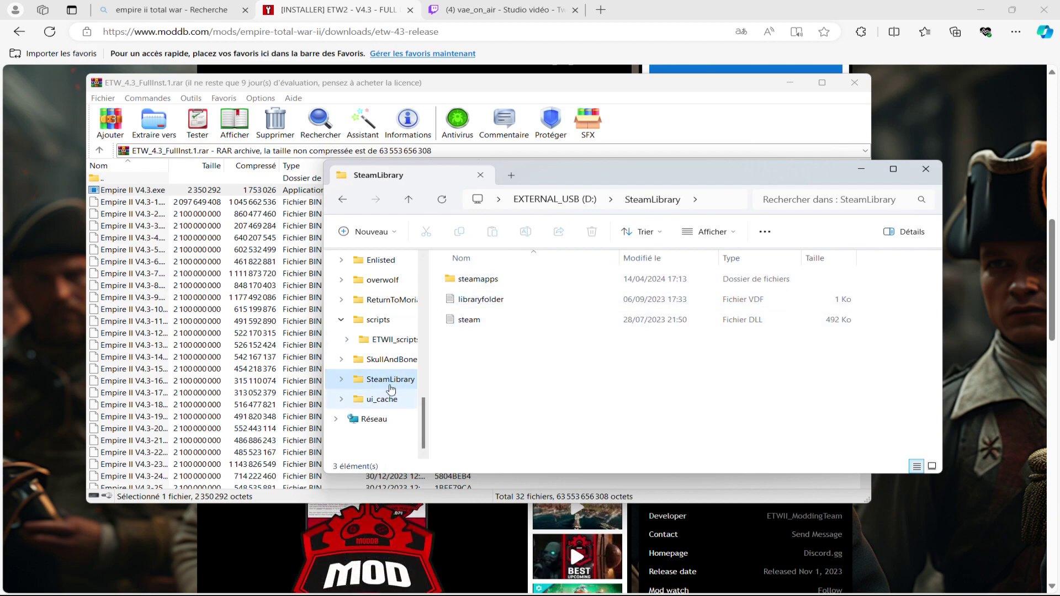
{"action": "scroll", "coordinate": [396, 342], "scroll_direction": "up", "scroll_amount": 1}
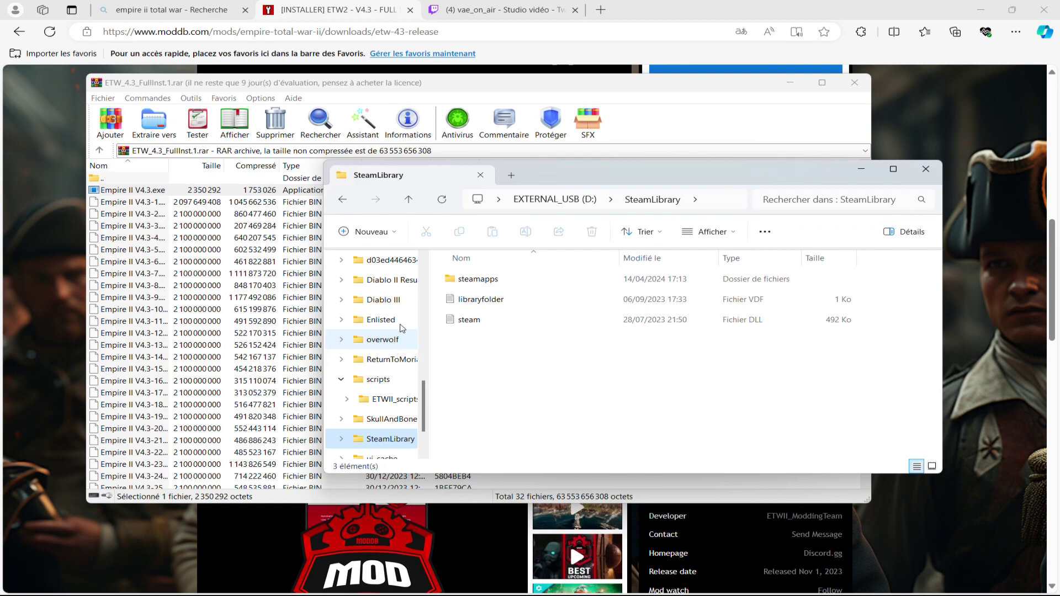
{"action": "scroll", "coordinate": [387, 423], "scroll_direction": "down", "scroll_amount": 1}
- Return through the previously visited folders to the Empire Total War folder inside Empire II
{"action": "double_click", "coordinate": [380, 379]}
{"action": "left_click", "coordinate": [344, 201]}
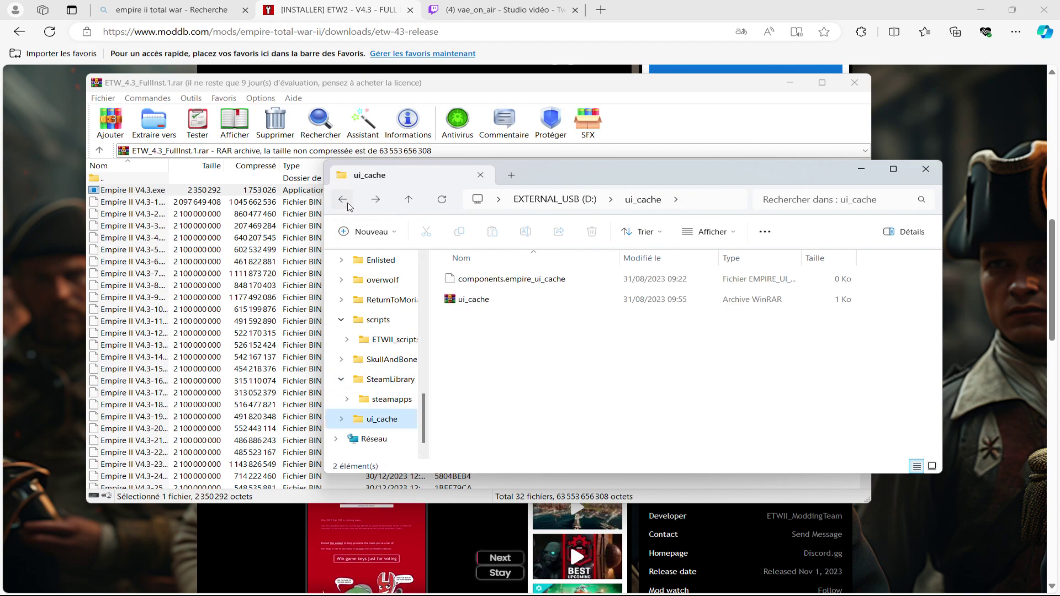
{"action": "left_click", "coordinate": [348, 205]}
{"action": "left_click", "coordinate": [348, 205]}
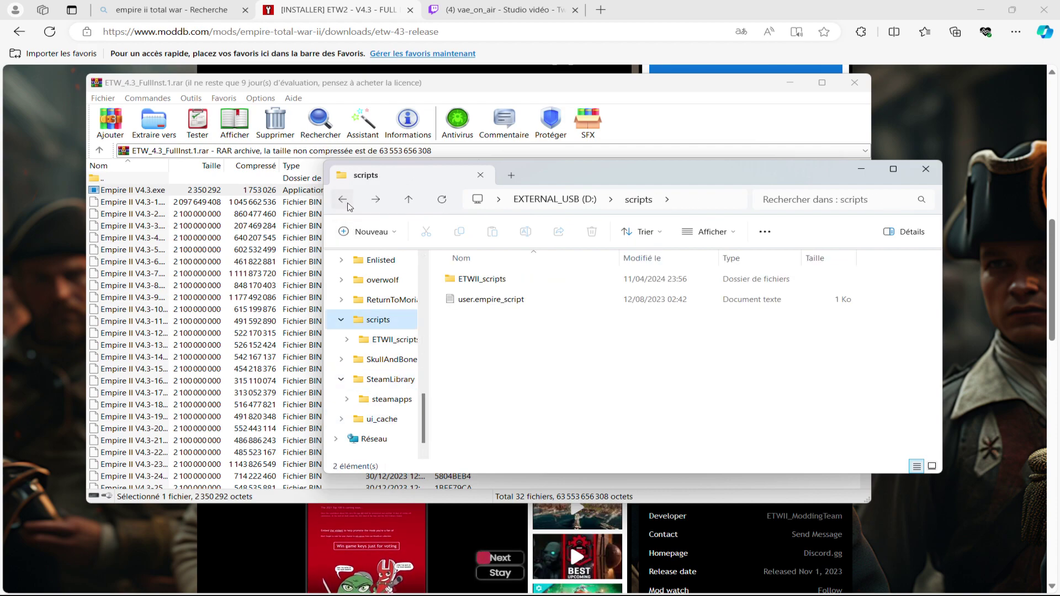
{"action": "left_click", "coordinate": [348, 205]}
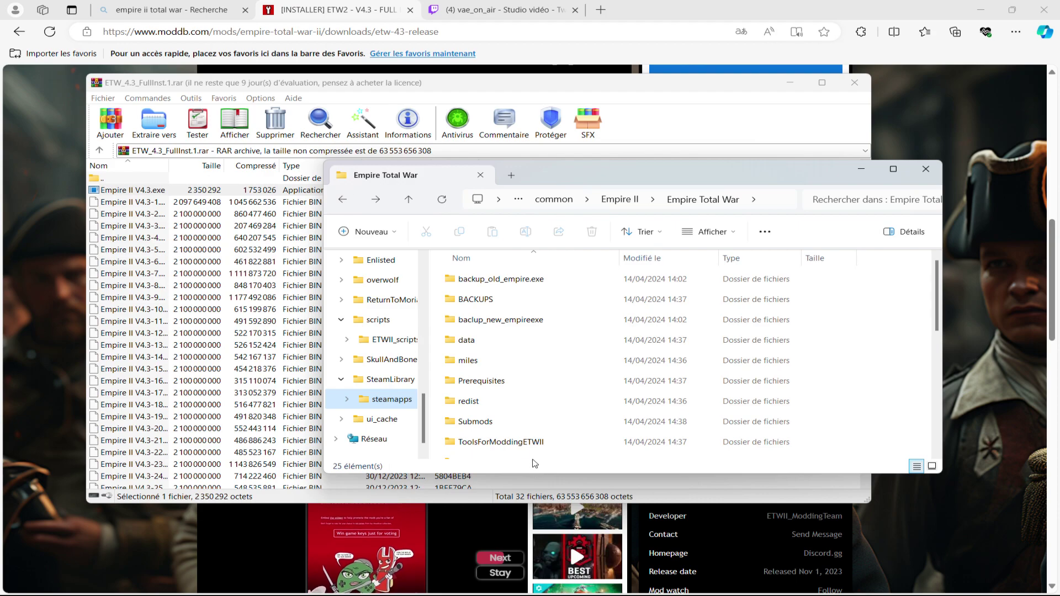
- Open the INSTALLATION INSTRUCTIONS document from the Submods folder in Word
{"action": "double_click", "coordinate": [494, 426]}
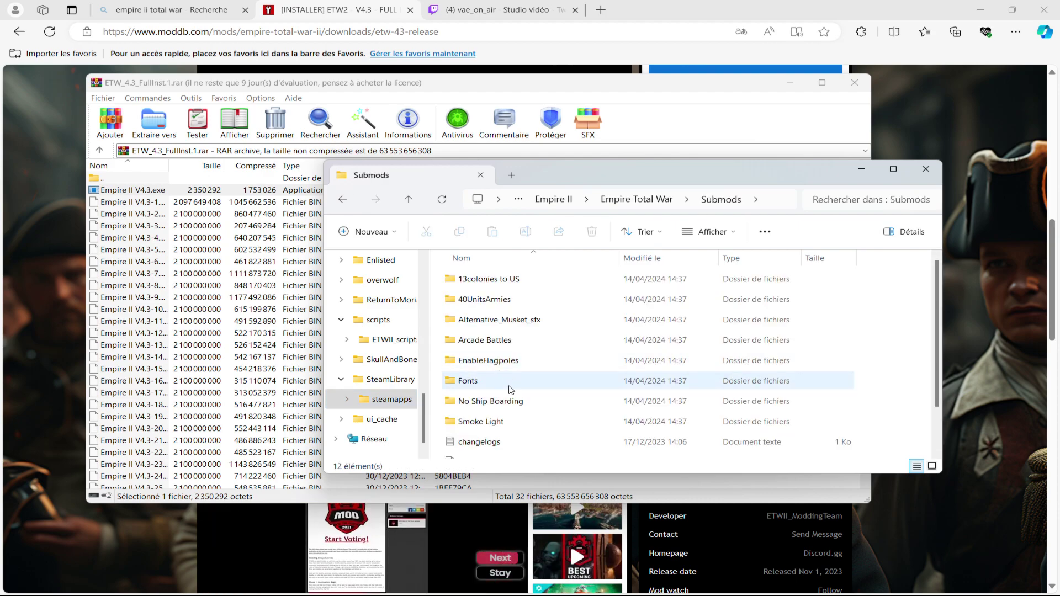
{"action": "scroll", "coordinate": [504, 387], "scroll_direction": "down", "scroll_amount": 1}
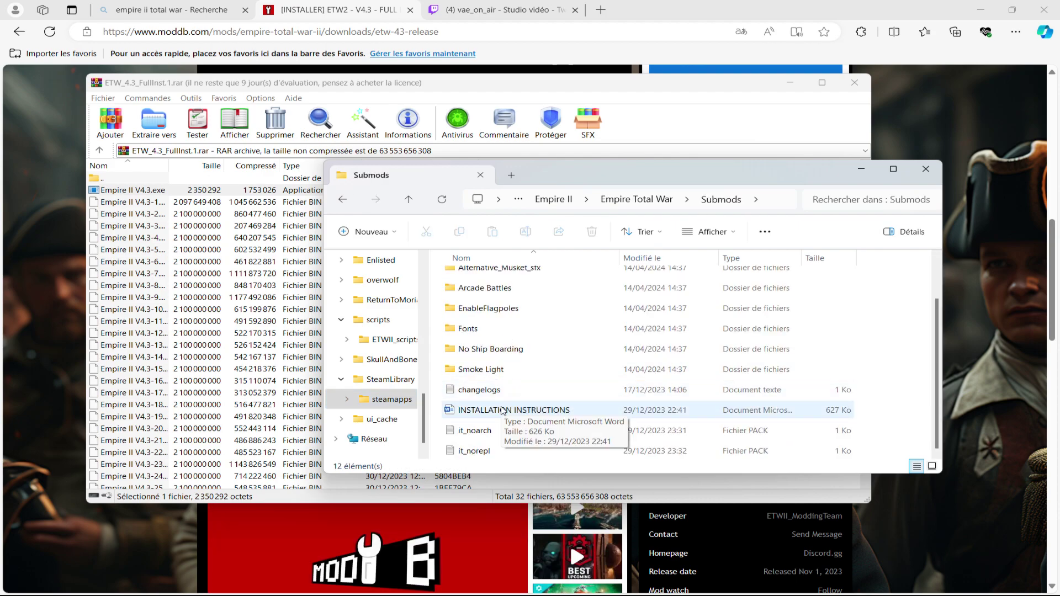
{"action": "double_click", "coordinate": [504, 411]}
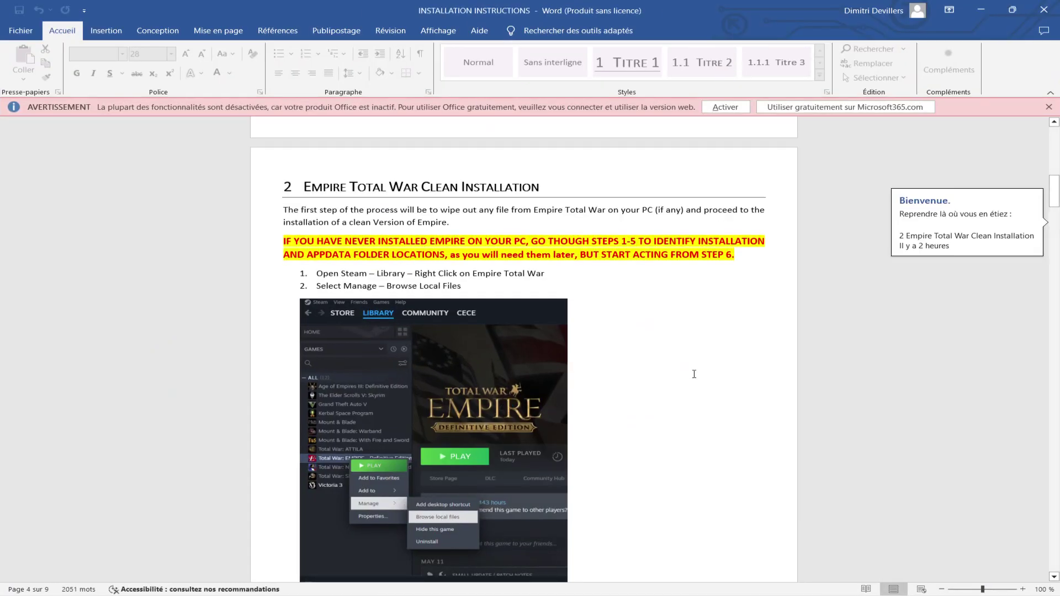
- Read the Empire Total War Clean Installation section of the instructions from the Steam local files steps through the %APPDATA% step
{"action": "scroll", "coordinate": [702, 375], "scroll_direction": "up", "scroll_amount": 15}
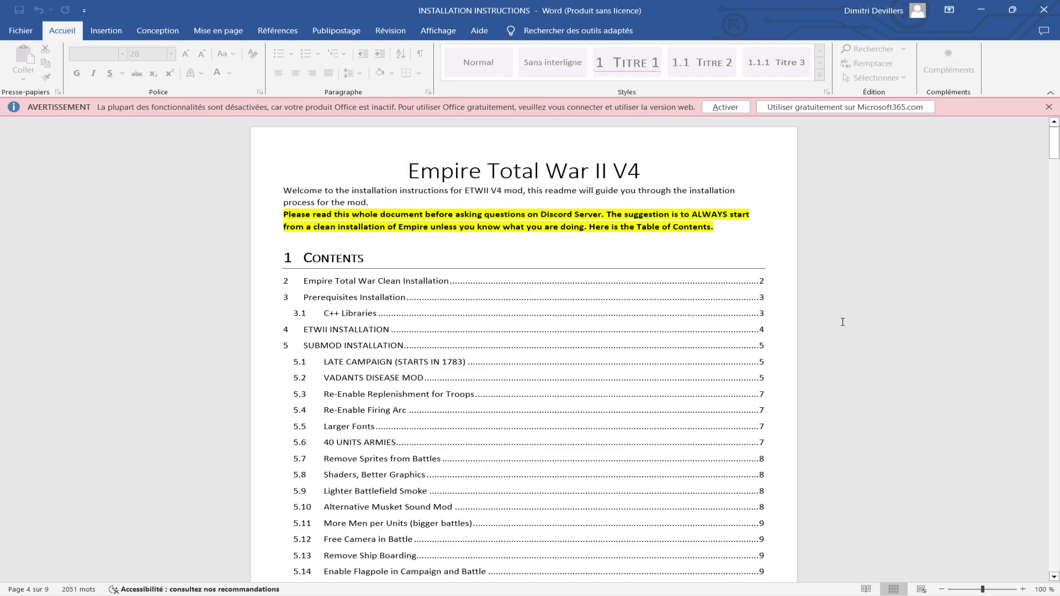
{"action": "scroll", "coordinate": [843, 322], "scroll_direction": "down", "scroll_amount": 15}
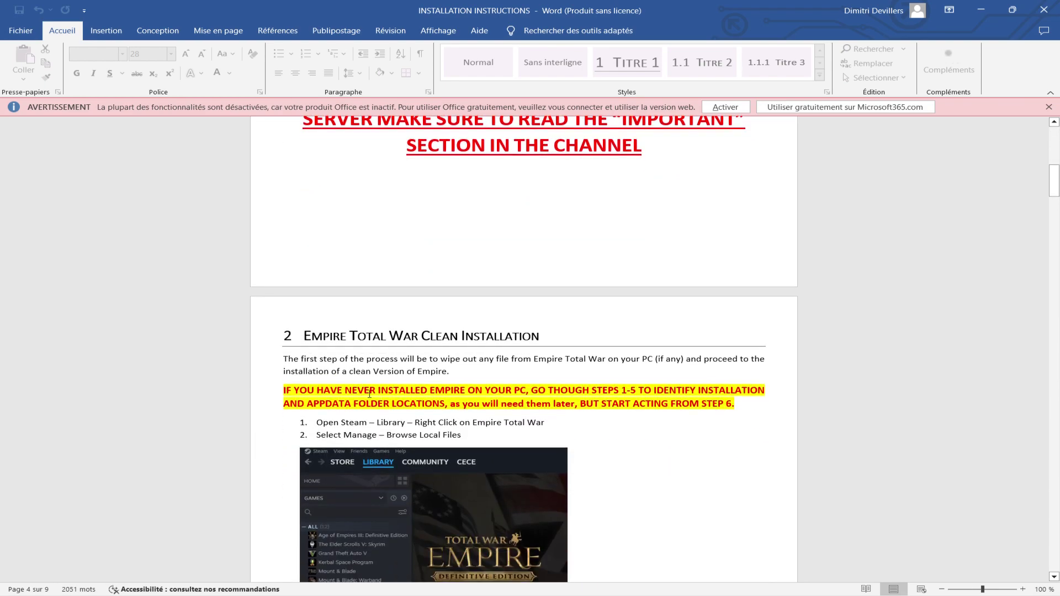
{"action": "scroll", "coordinate": [370, 394], "scroll_direction": "down", "scroll_amount": 3}
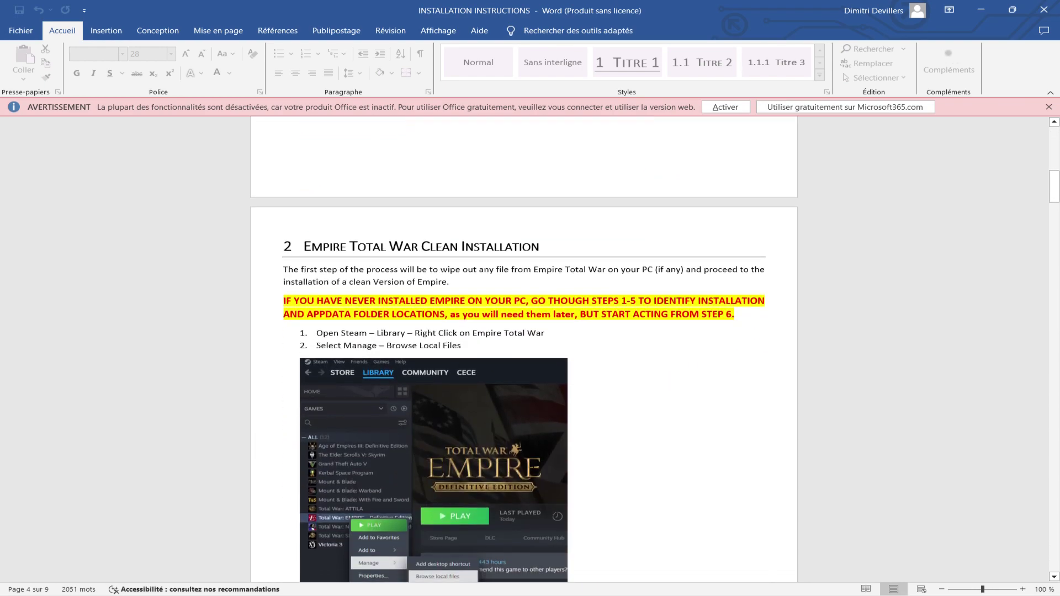
{"action": "scroll", "coordinate": [331, 318], "scroll_direction": "down", "scroll_amount": 2}
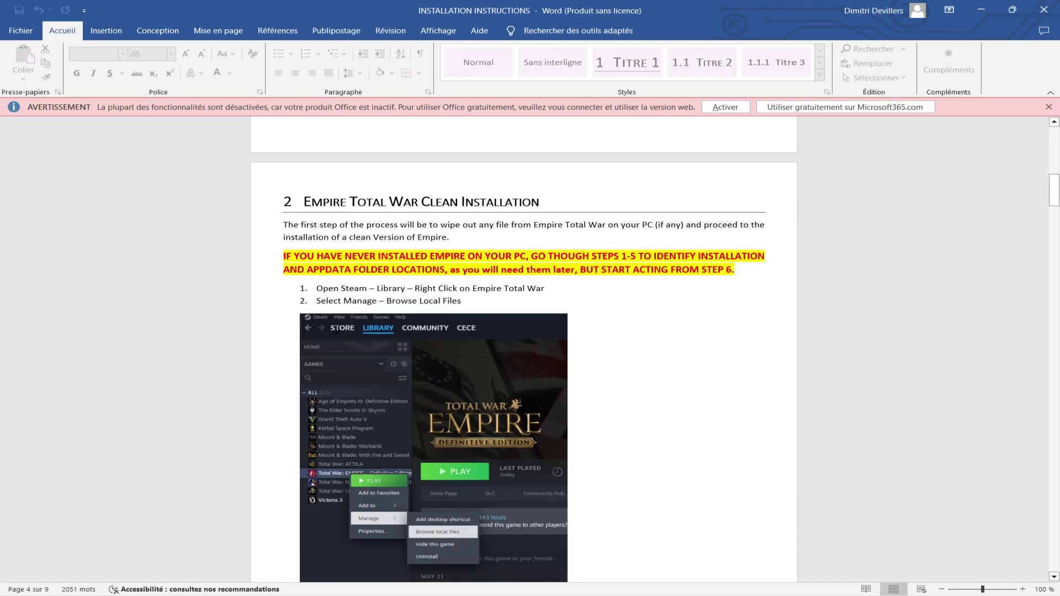
{"action": "scroll", "coordinate": [432, 414], "scroll_direction": "down", "scroll_amount": 2}
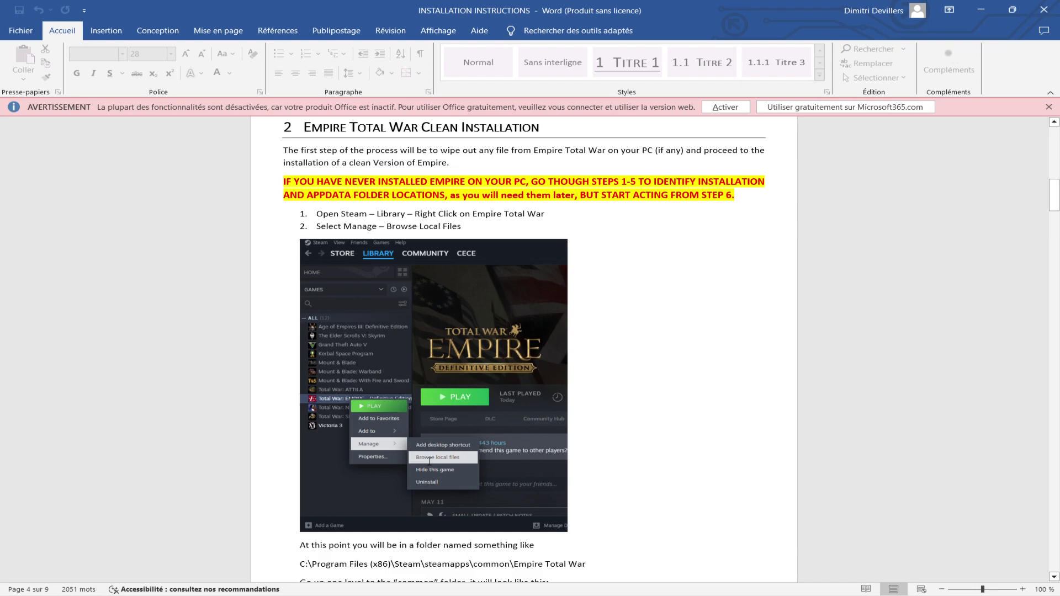
{"action": "scroll", "coordinate": [465, 457], "scroll_direction": "down", "scroll_amount": 3}
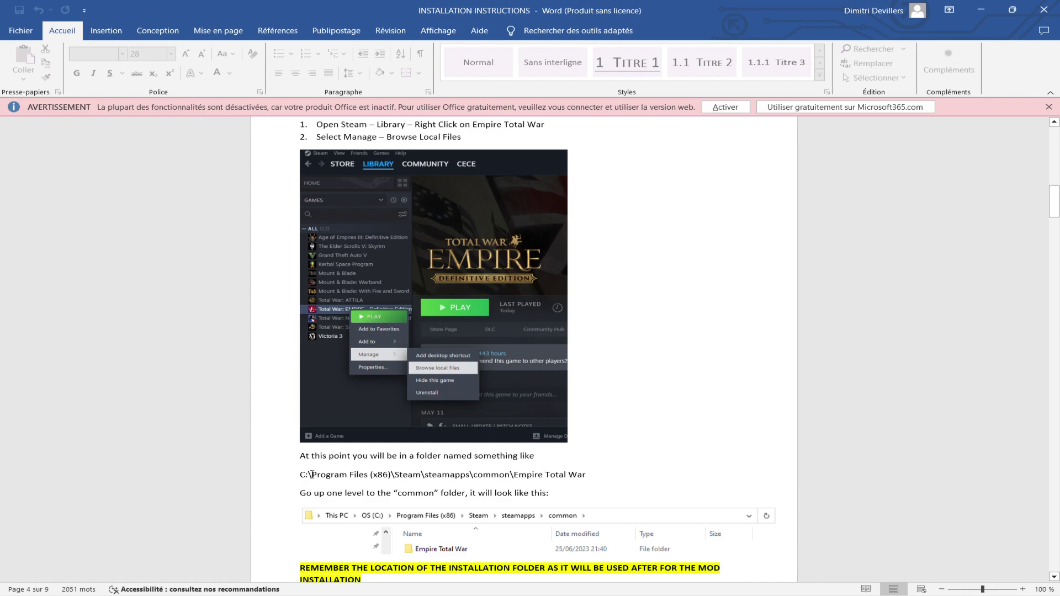
{"action": "scroll", "coordinate": [312, 473], "scroll_direction": "down", "scroll_amount": 1}
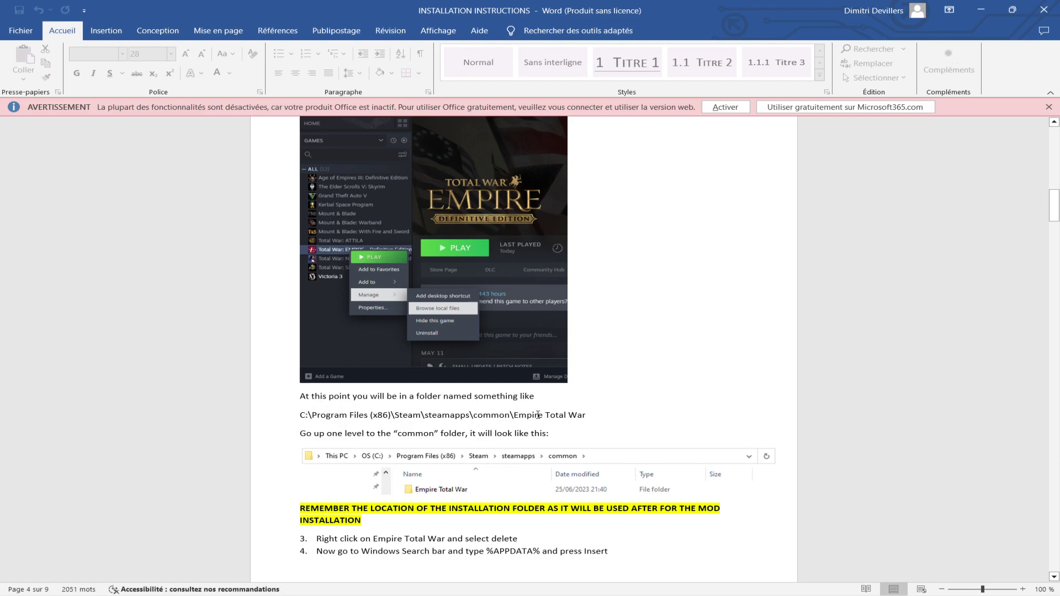
{"action": "scroll", "coordinate": [539, 418], "scroll_direction": "down", "scroll_amount": 2}
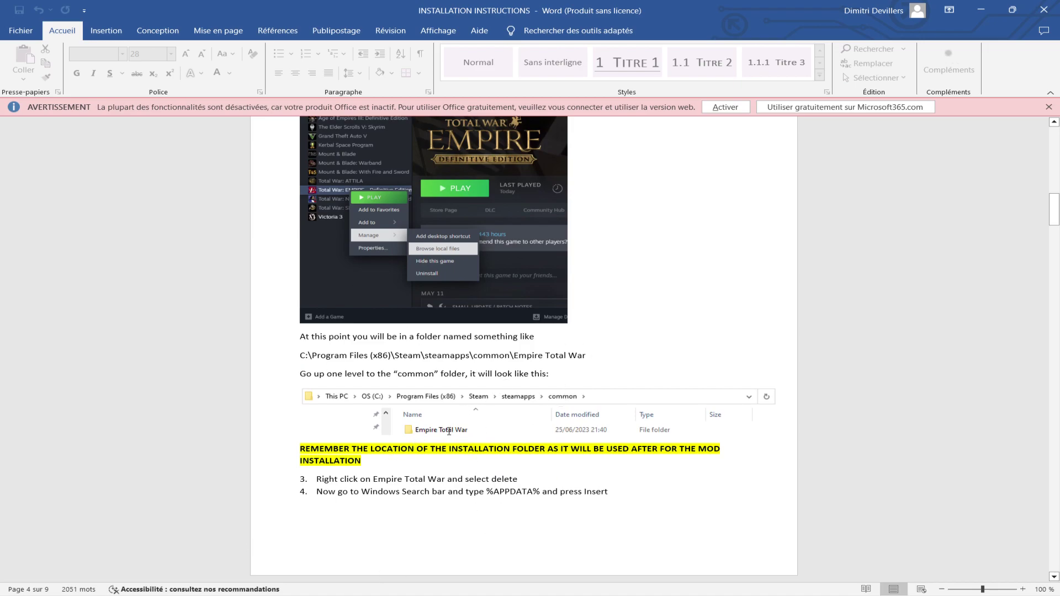
- Bring back the File Explorer window, return through the visited folders to OS (C:), and view the Programmes (x86) folder
{"action": "mouse_move", "coordinate": [440, 582]}
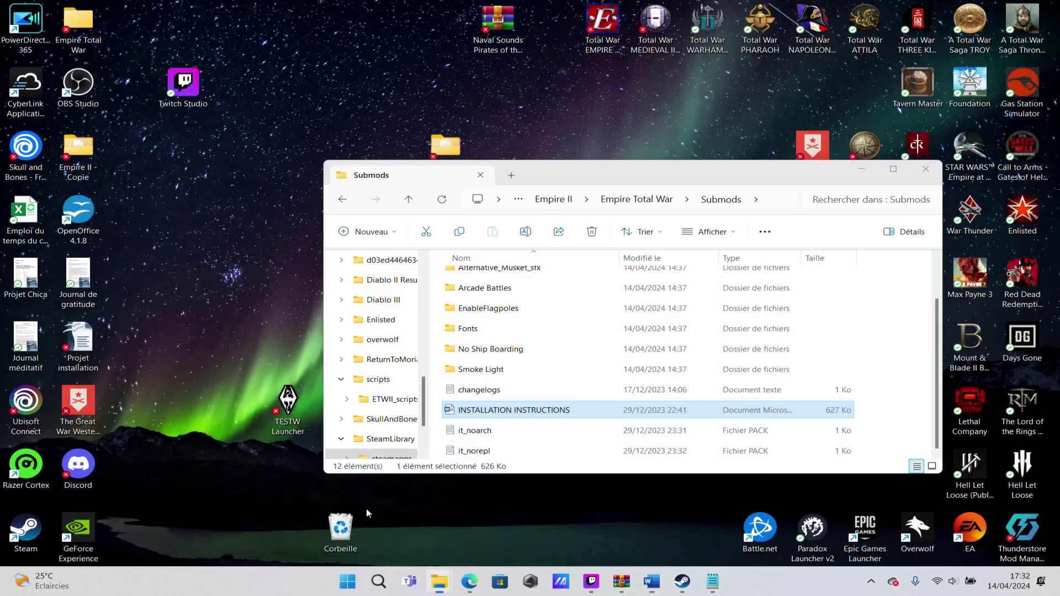
{"action": "left_click", "coordinate": [366, 508]}
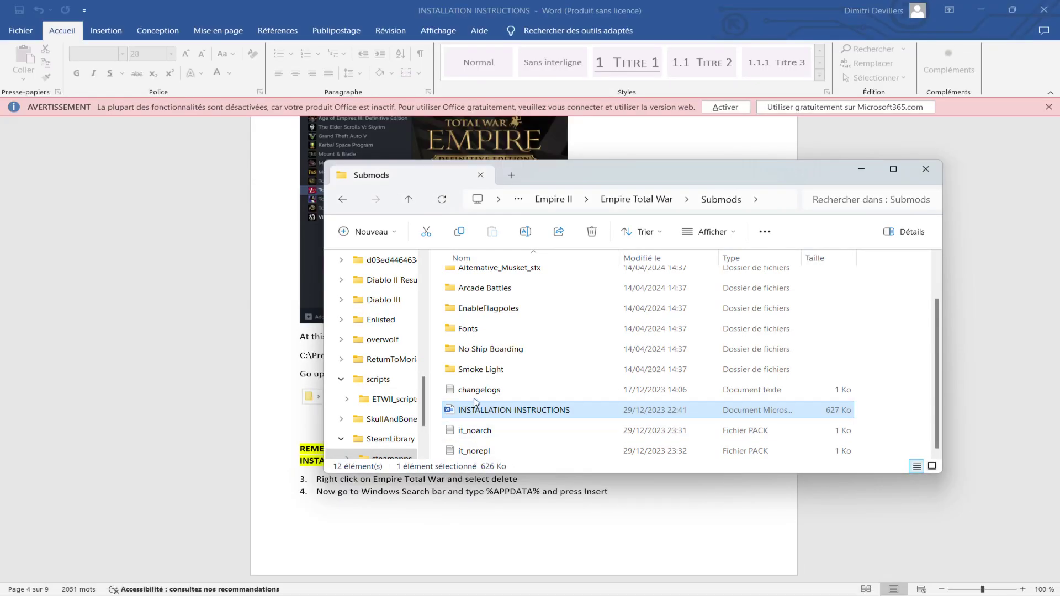
{"action": "scroll", "coordinate": [477, 402], "scroll_direction": "up", "scroll_amount": 2}
{"action": "left_click", "coordinate": [343, 200]}
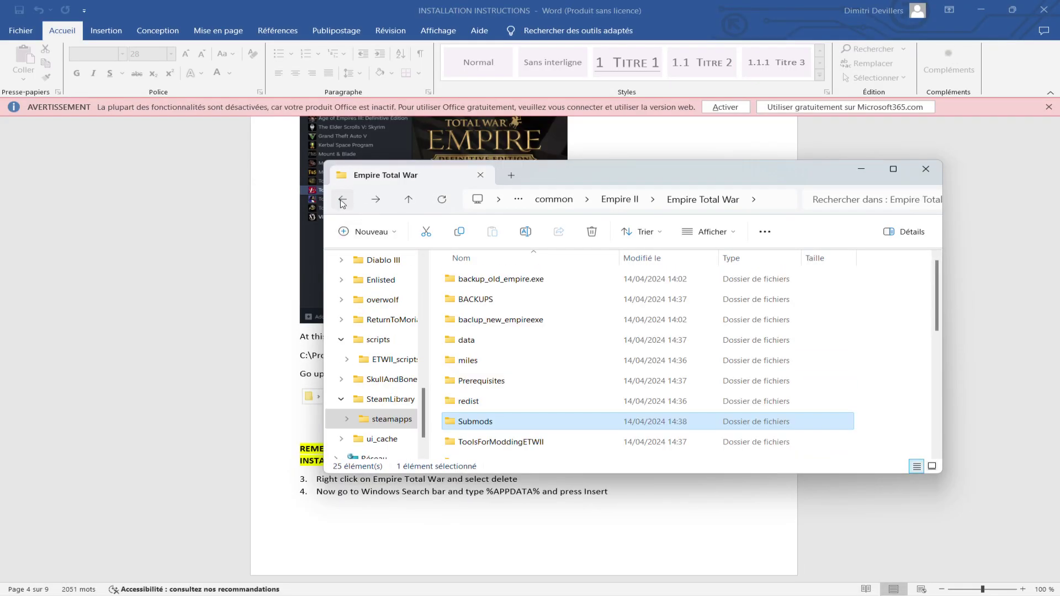
{"action": "left_click", "coordinate": [343, 200]}
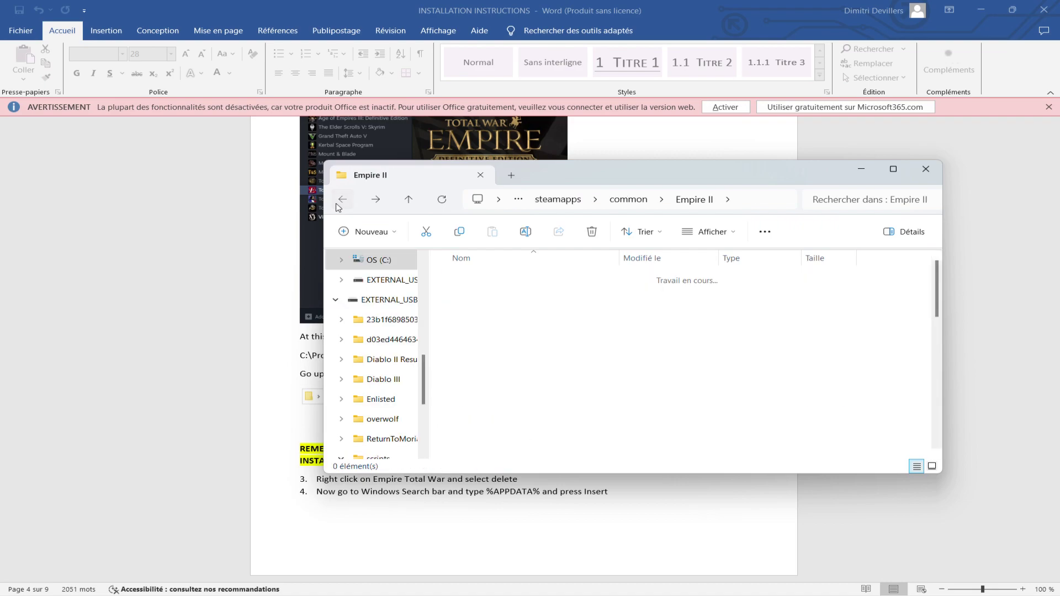
{"action": "left_click", "coordinate": [339, 206]}
{"action": "left_click", "coordinate": [339, 205]}
{"action": "left_click", "coordinate": [339, 206]}
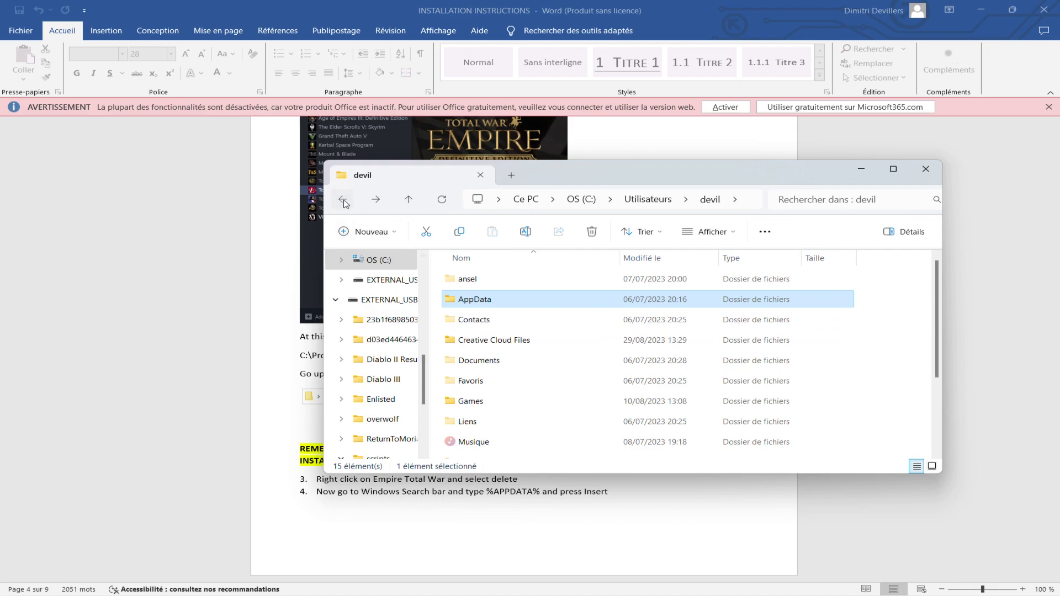
{"action": "left_click", "coordinate": [343, 201]}
{"action": "left_click", "coordinate": [336, 203]}
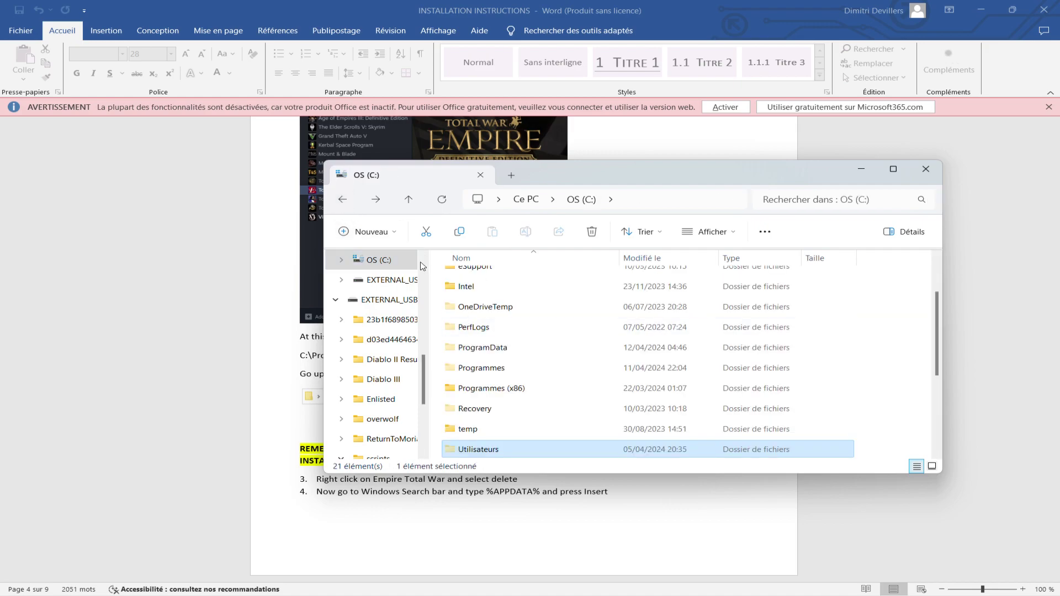
{"action": "double_click", "coordinate": [513, 385]}
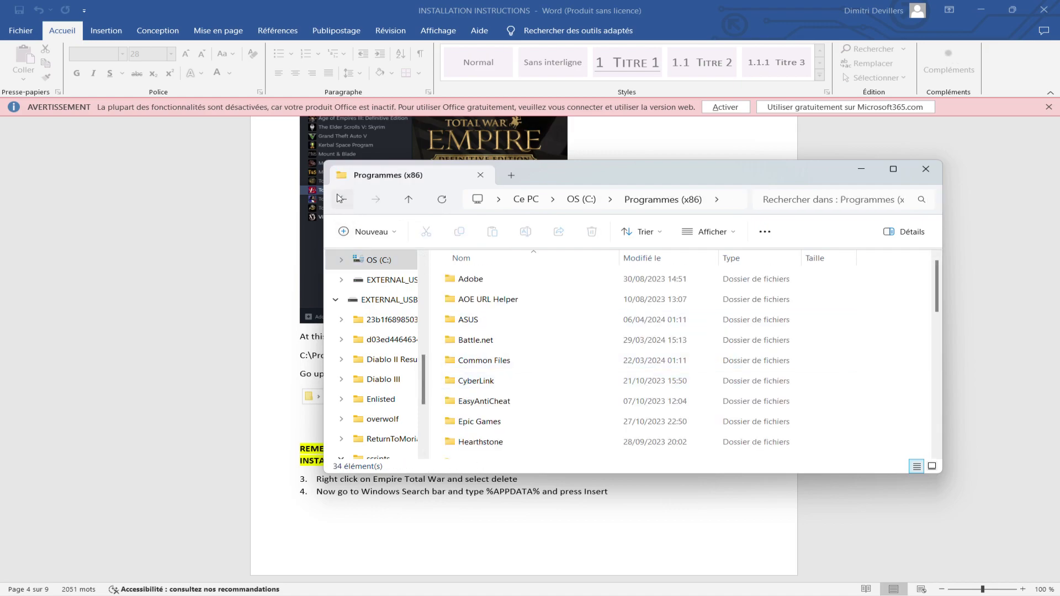
- Go to the common folder inside SteamLibrary\steamapps on the EXTERNAL_USB (D:) drive
{"action": "scroll", "coordinate": [376, 359], "scroll_direction": "down", "scroll_amount": 3}
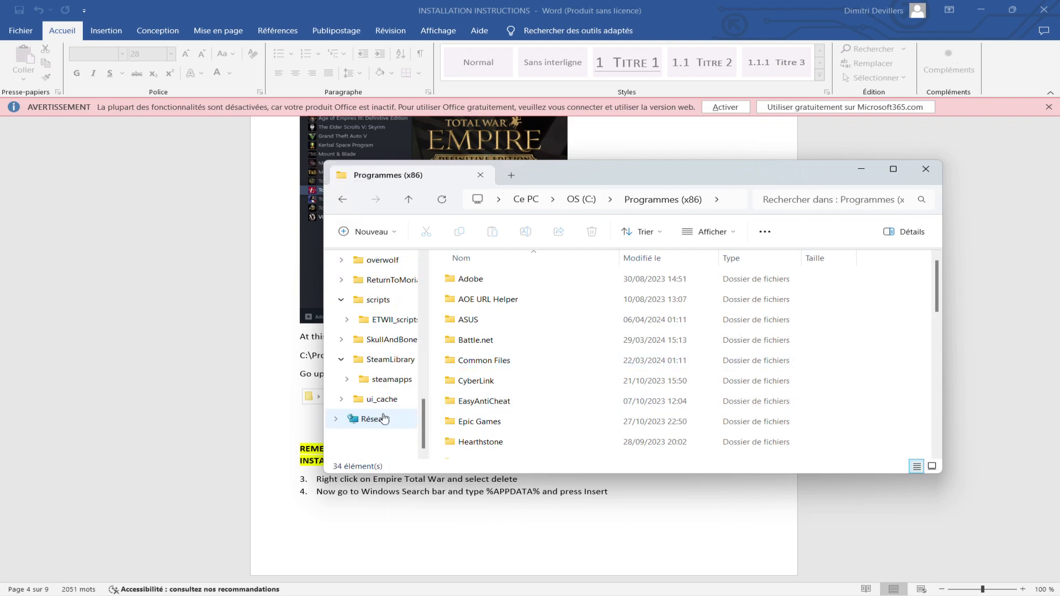
{"action": "scroll", "coordinate": [375, 343], "scroll_direction": "up", "scroll_amount": 5}
{"action": "left_click", "coordinate": [387, 398]}
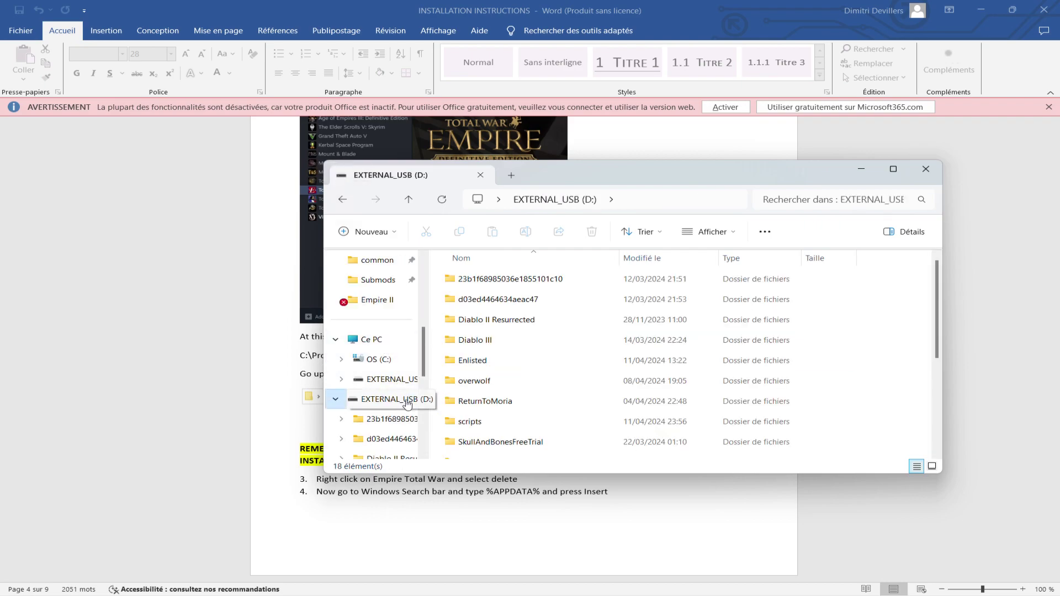
{"action": "scroll", "coordinate": [478, 390], "scroll_direction": "down", "scroll_amount": 1}
{"action": "scroll", "coordinate": [486, 387], "scroll_direction": "up", "scroll_amount": 1}
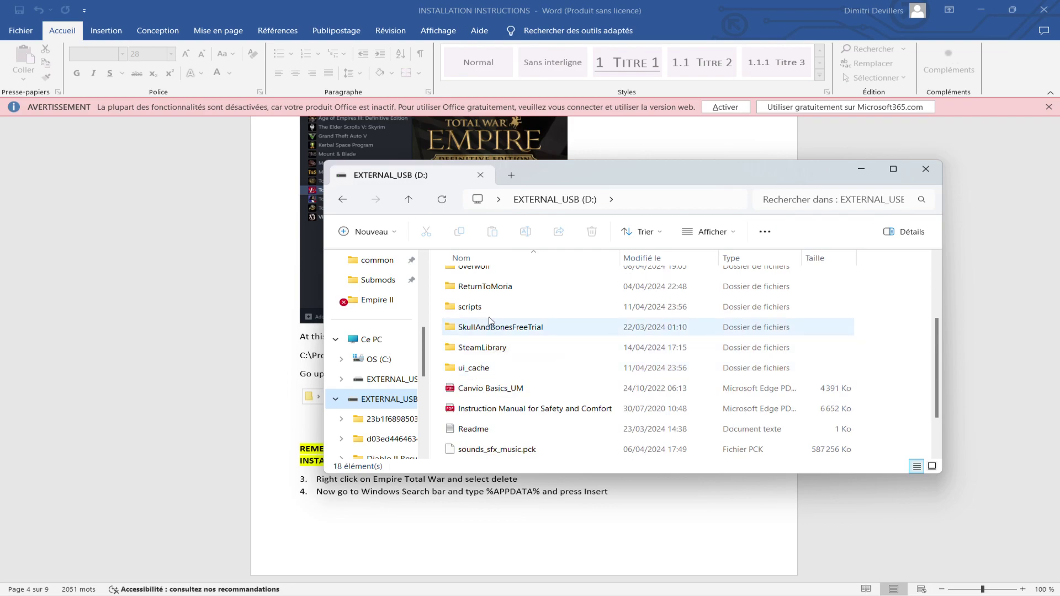
{"action": "scroll", "coordinate": [470, 353], "scroll_direction": "up", "scroll_amount": 2}
{"action": "scroll", "coordinate": [475, 397], "scroll_direction": "down", "scroll_amount": 1}
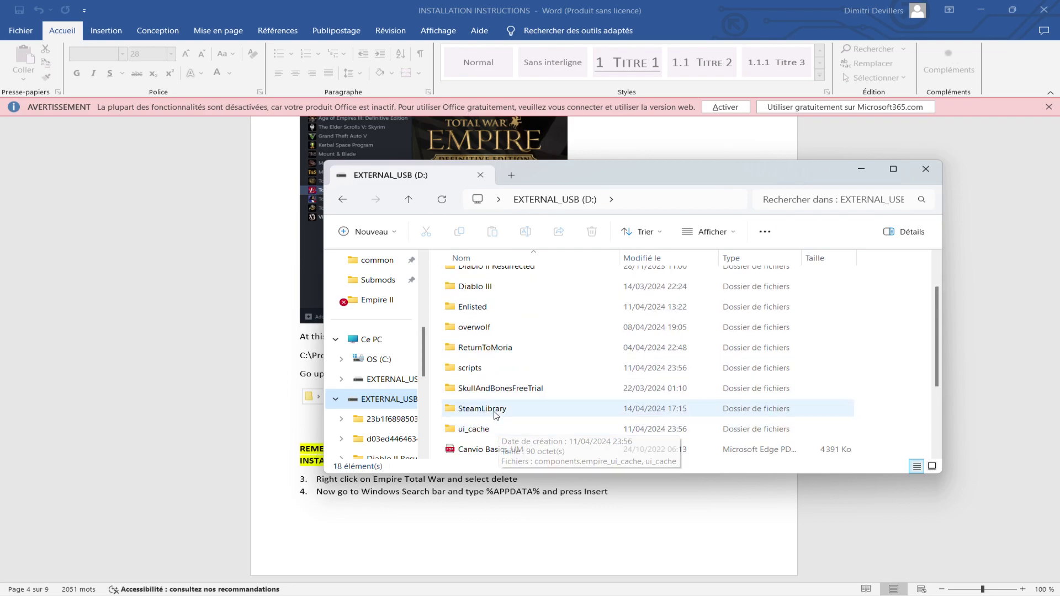
{"action": "double_click", "coordinate": [486, 408]}
{"action": "double_click", "coordinate": [467, 284]}
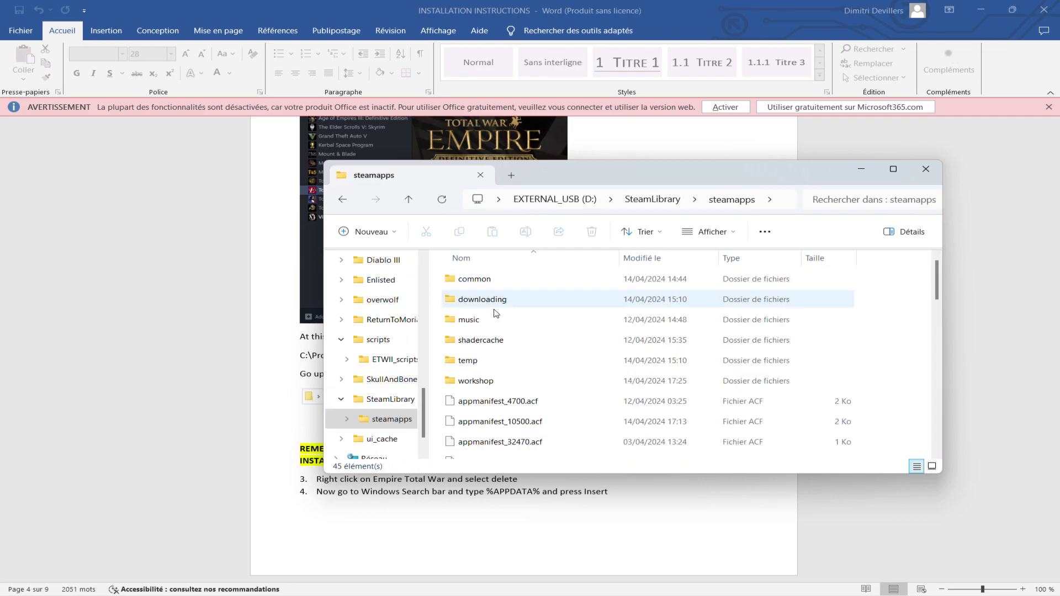
{"action": "double_click", "coordinate": [482, 283]}
- Look through the game folders in the common folder and minimize the File Explorer window
{"action": "scroll", "coordinate": [547, 359], "scroll_direction": "down", "scroll_amount": 5}
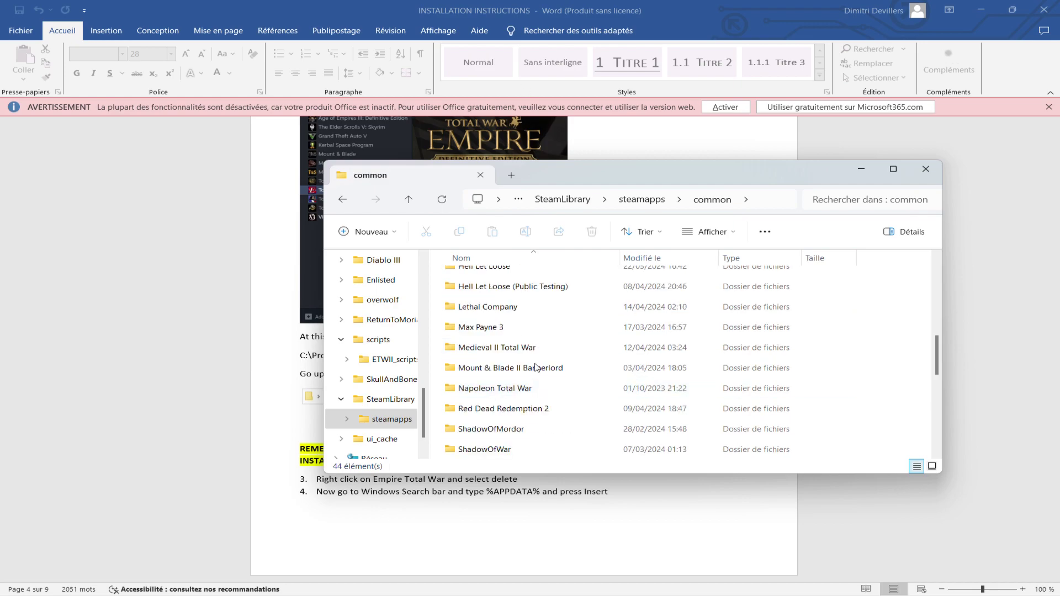
{"action": "scroll", "coordinate": [555, 348], "scroll_direction": "down", "scroll_amount": 6}
{"action": "scroll", "coordinate": [547, 367], "scroll_direction": "up", "scroll_amount": 4}
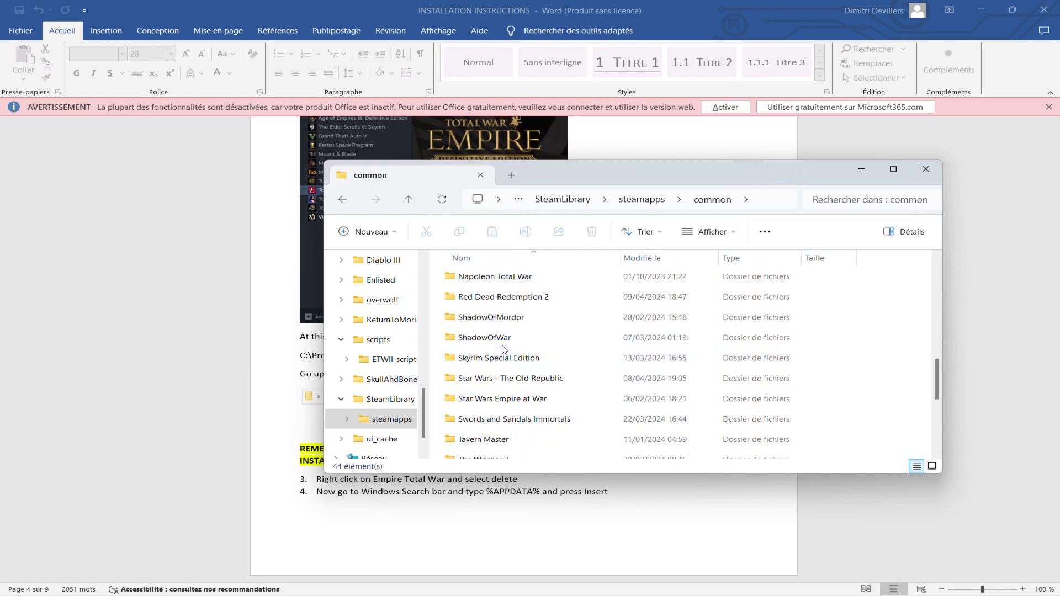
{"action": "scroll", "coordinate": [497, 353], "scroll_direction": "down", "scroll_amount": 5}
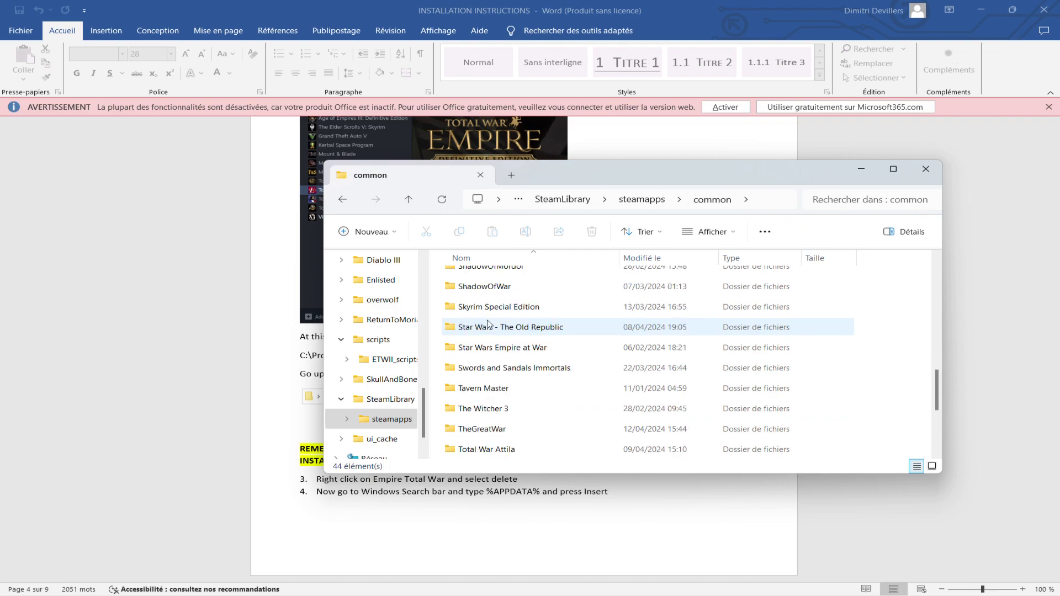
{"action": "scroll", "coordinate": [485, 340], "scroll_direction": "up", "scroll_amount": 3}
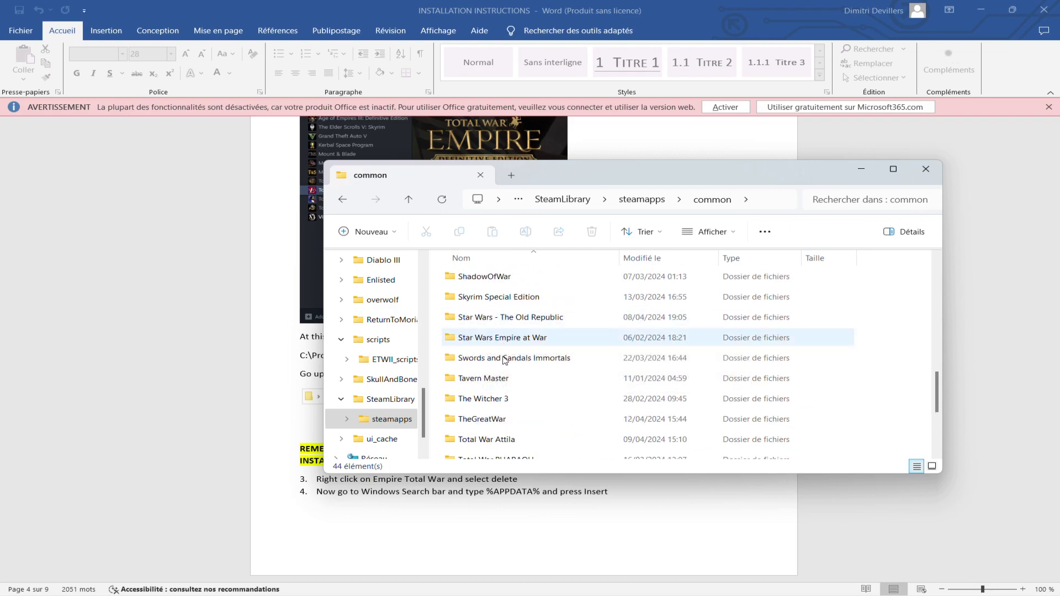
{"action": "scroll", "coordinate": [508, 394], "scroll_direction": "down", "scroll_amount": 3}
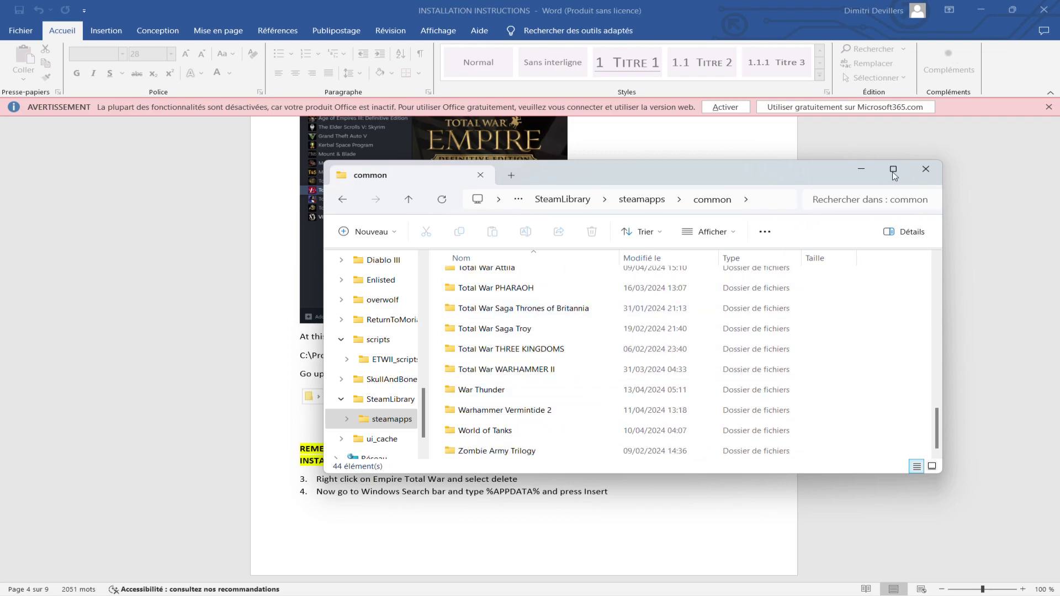
{"action": "left_click", "coordinate": [862, 170]}
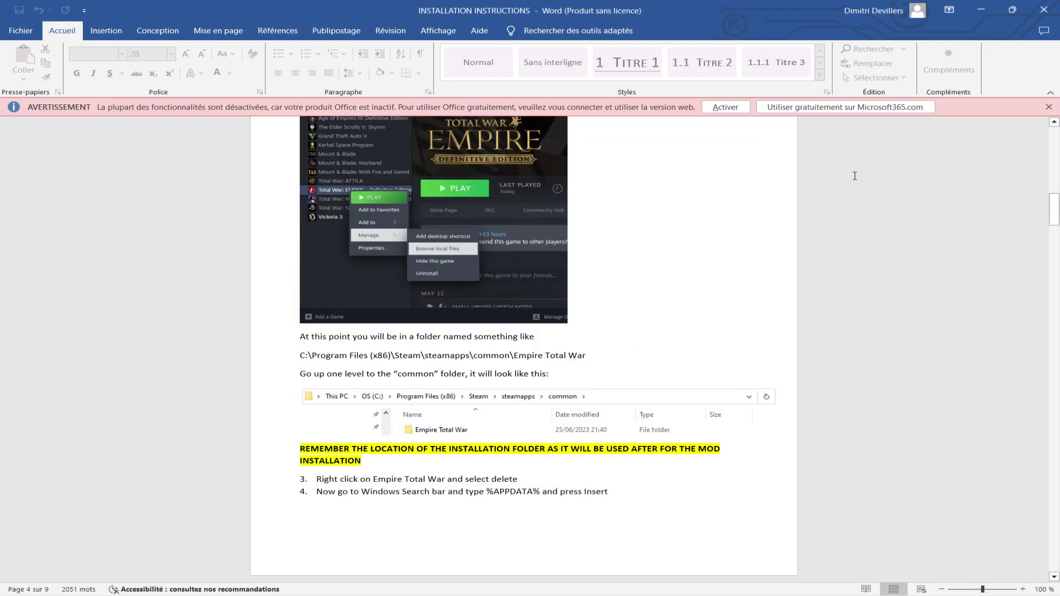
- Try to reach the AppData folder through the suggested %appdata% result of a Windows search
{"action": "mouse_move", "coordinate": [400, 594]}
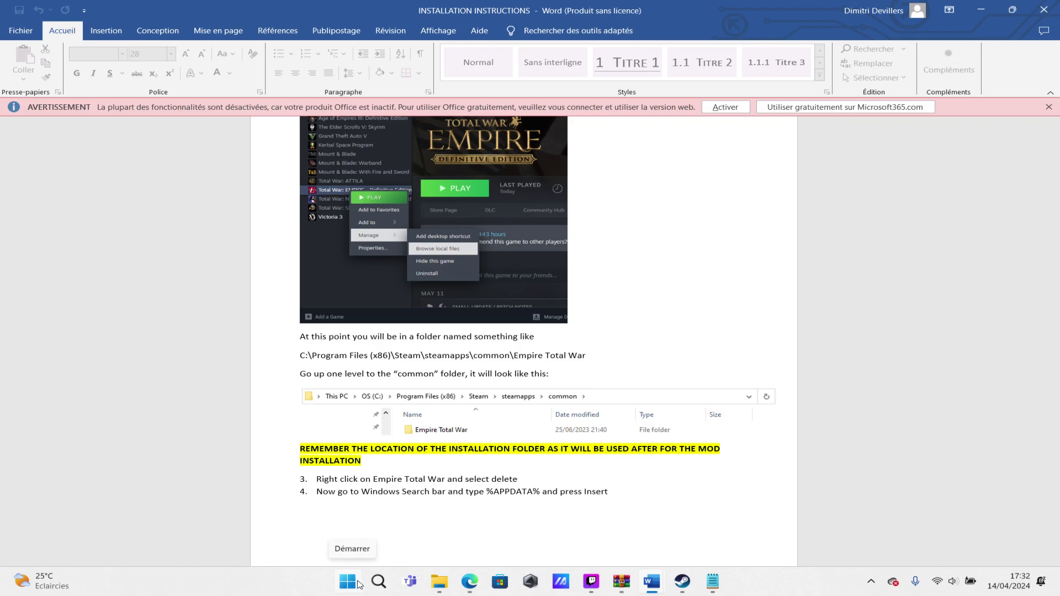
{"action": "left_click", "coordinate": [379, 582]}
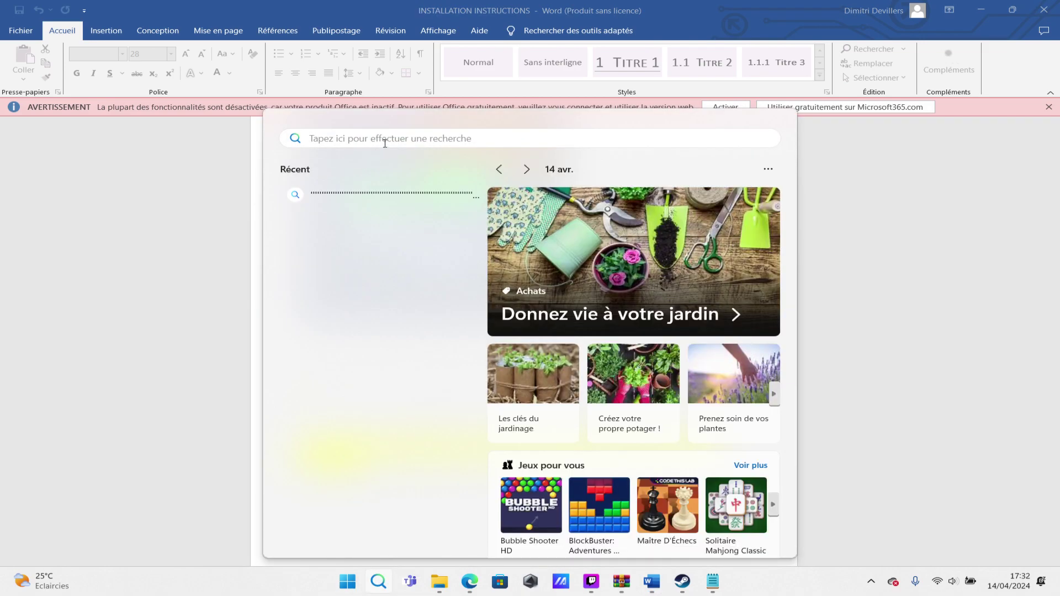
{"action": "type", "text": "%"}
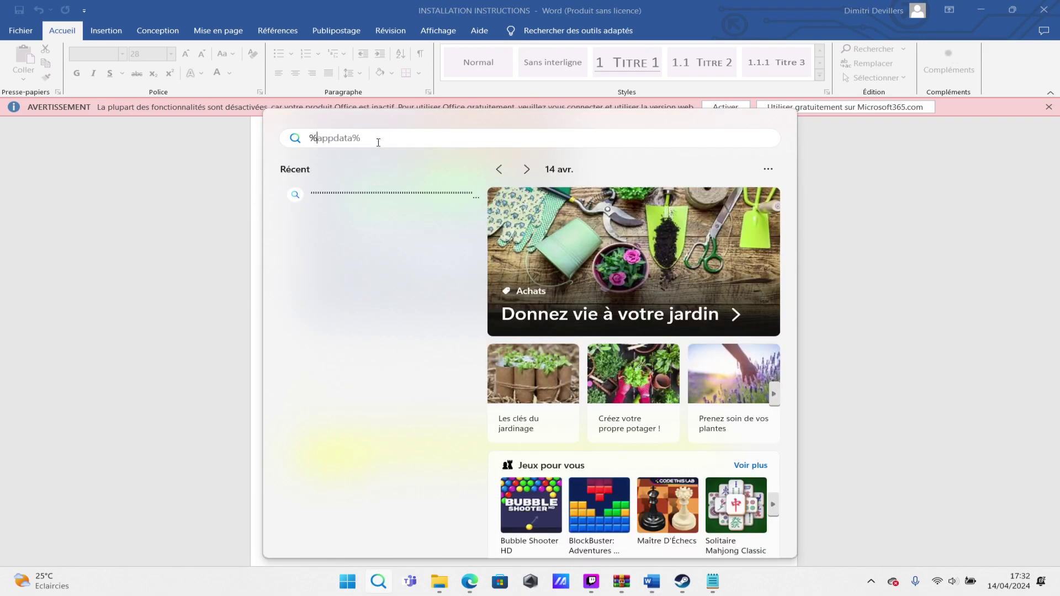
{"action": "type", "text": "APP"}
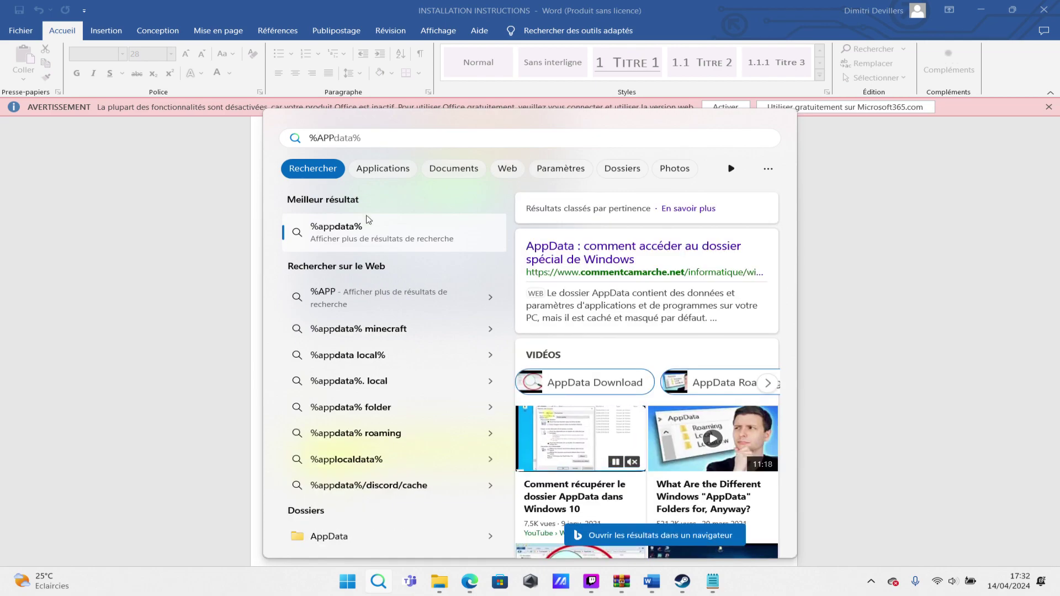
{"action": "left_click", "coordinate": [366, 238]}
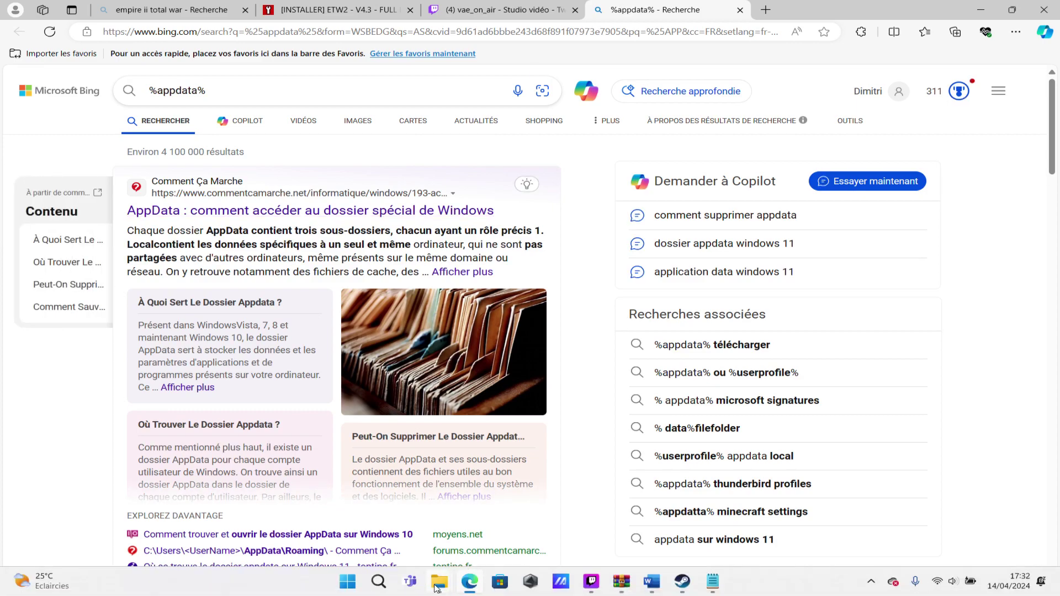
- Search Windows for %APPDATA% and open the matching folder in File Explorer
{"action": "left_click", "coordinate": [379, 582]}
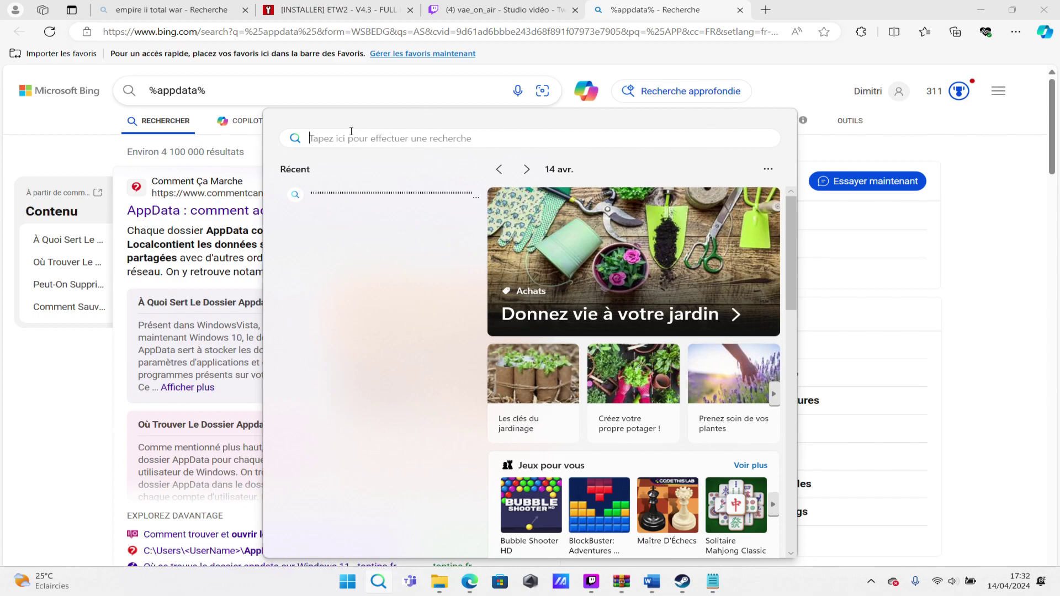
{"action": "type", "text": "%A"}
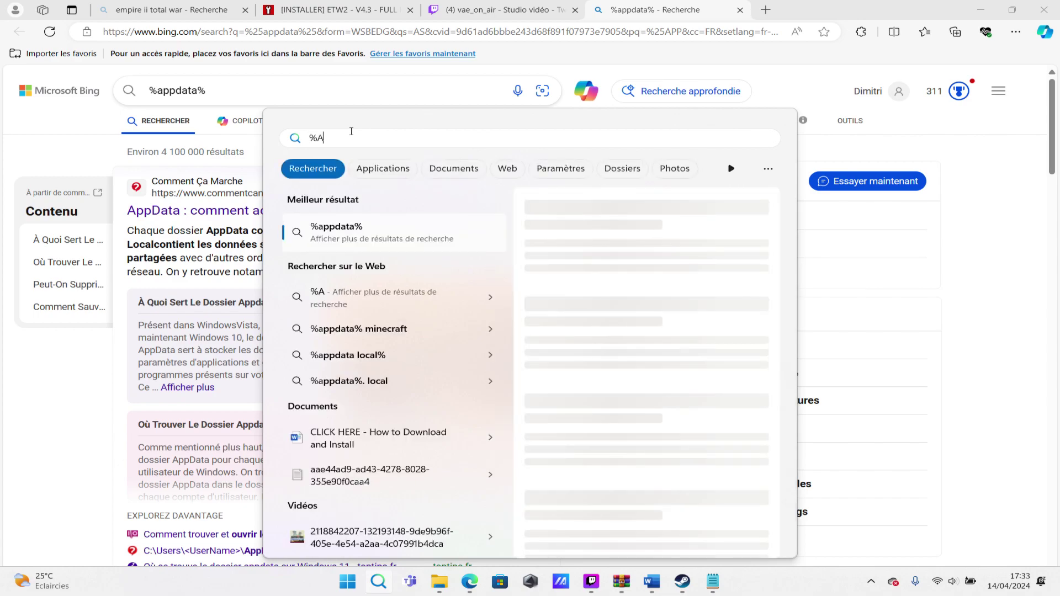
{"action": "type", "text": "PPDATA"}
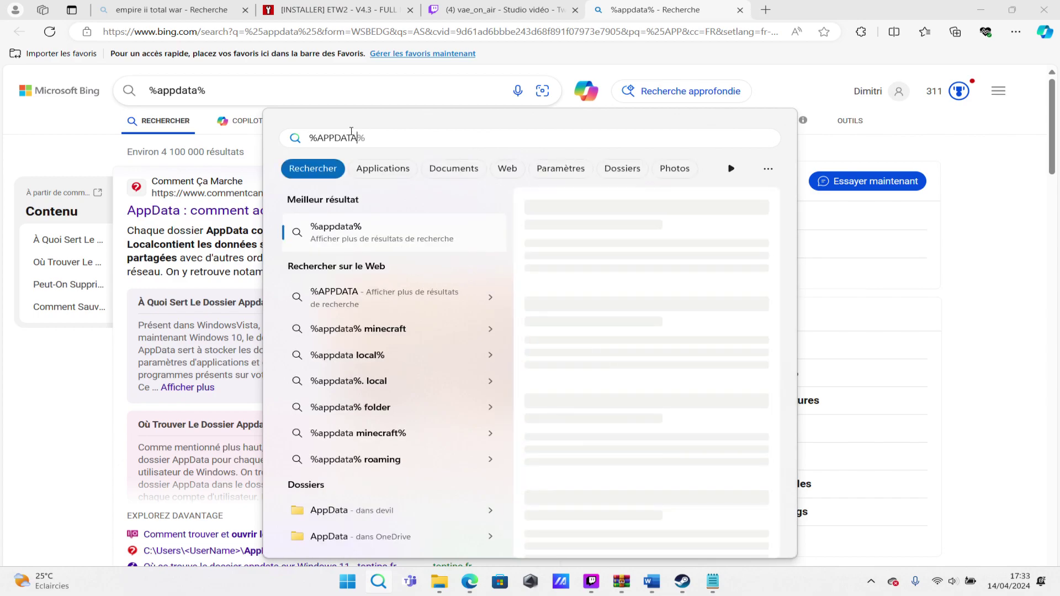
{"action": "type", "text": "%"}
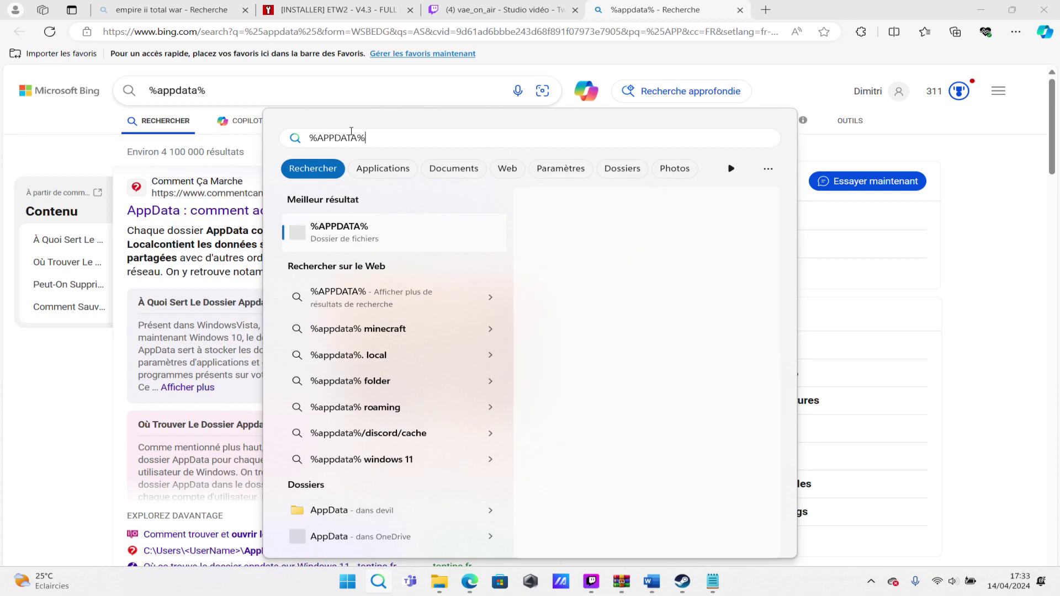
{"action": "left_click", "coordinate": [574, 360]}
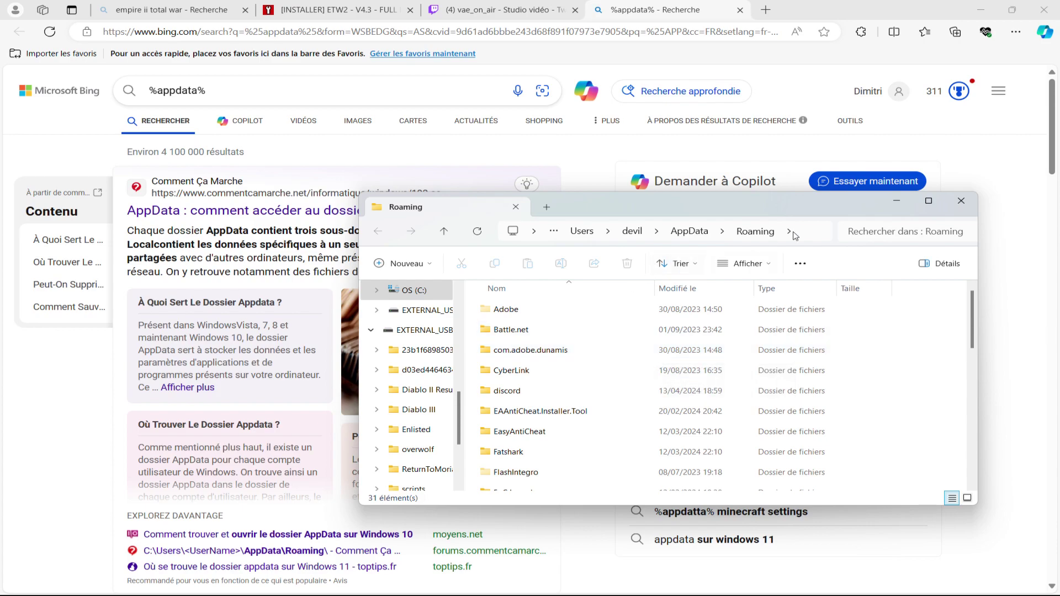
- Open The Creative Assembly folder inside Roaming to locate its Empire folder, and minimize the window
{"action": "scroll", "coordinate": [563, 423], "scroll_direction": "down", "scroll_amount": 6}
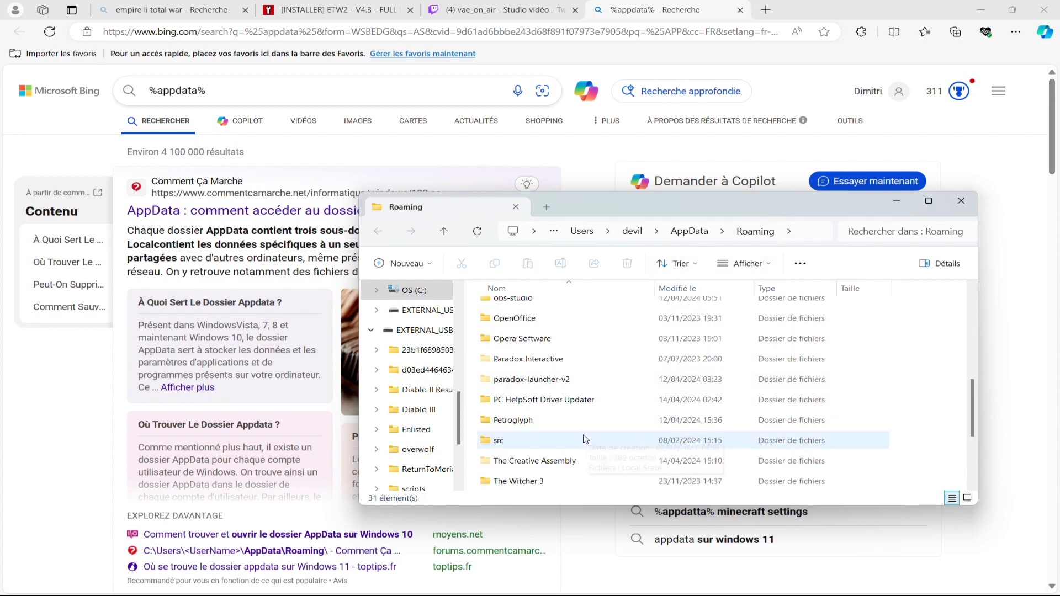
{"action": "double_click", "coordinate": [552, 400]}
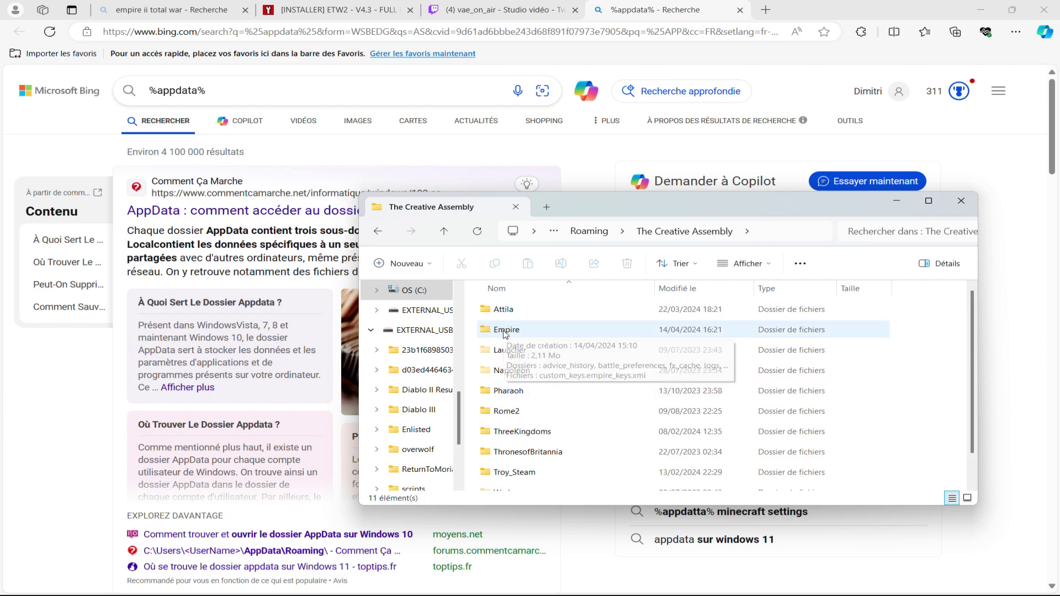
{"action": "left_click", "coordinate": [905, 208]}
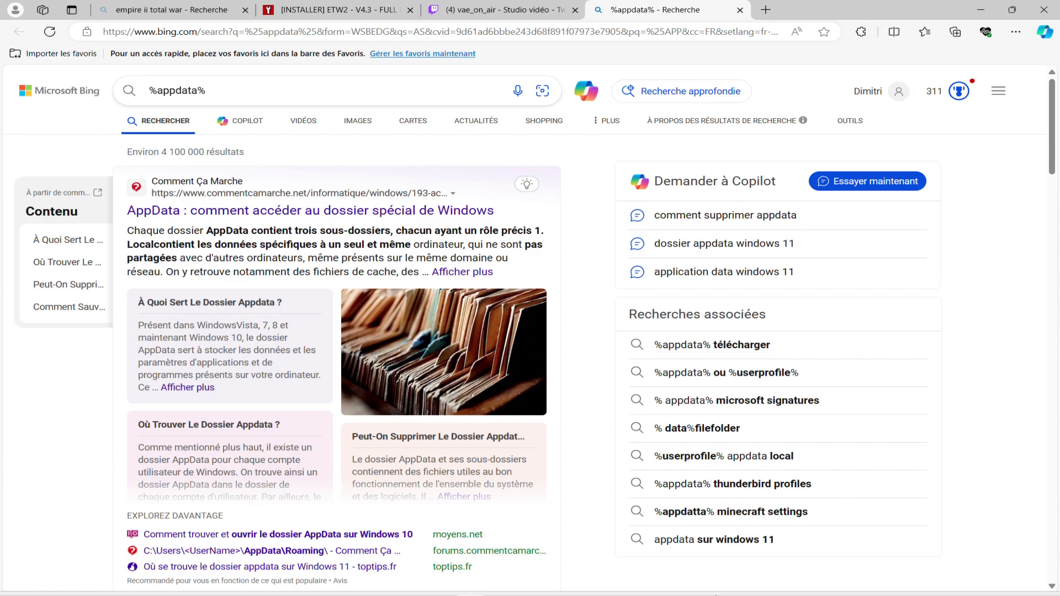
- Preview the open common and The Creative Assembly folder windows, view The Creative Assembly again, and minimize it
{"action": "mouse_move", "coordinate": [487, 581]}
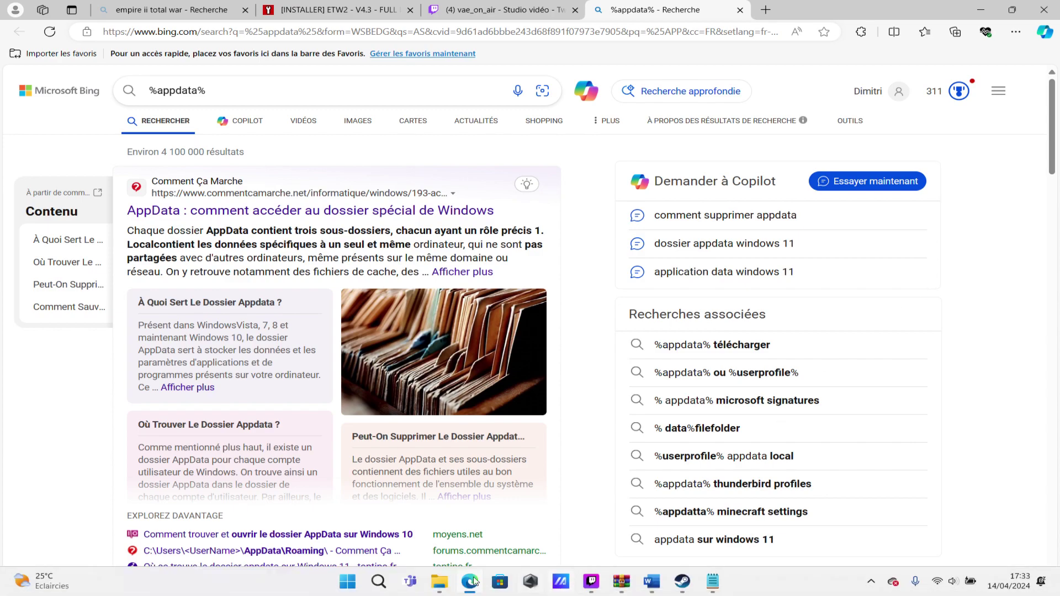
{"action": "mouse_move", "coordinate": [439, 581]}
{"action": "mouse_move", "coordinate": [559, 537]}
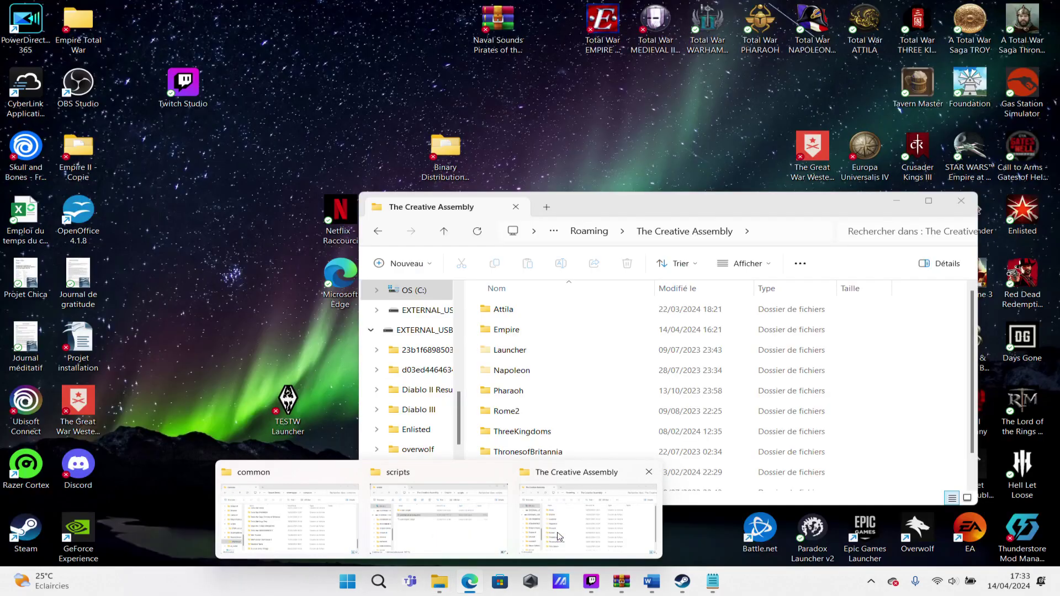
{"action": "mouse_move", "coordinate": [287, 502]}
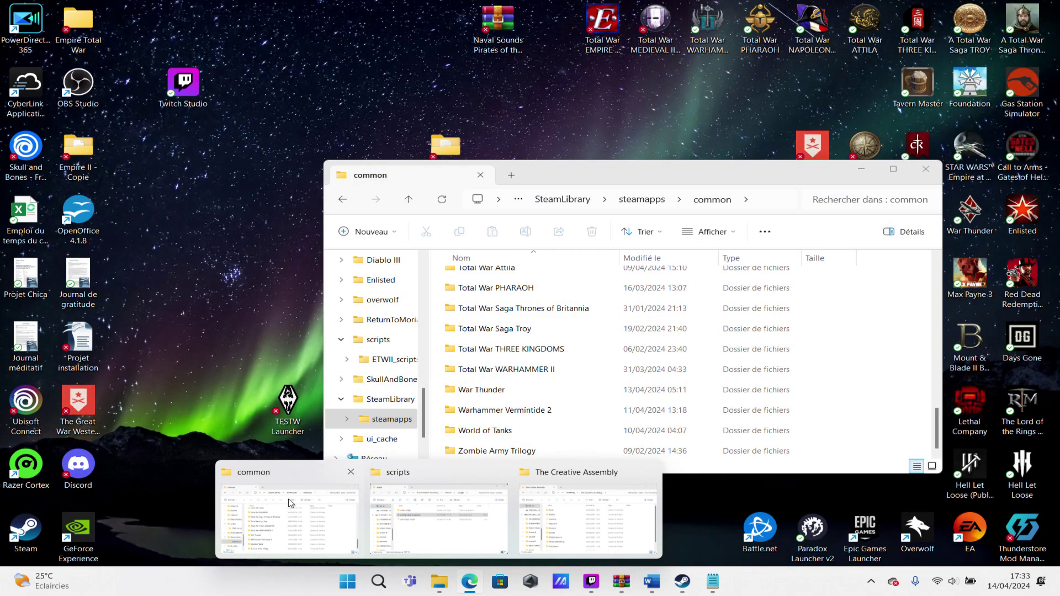
{"action": "mouse_move", "coordinate": [604, 523]}
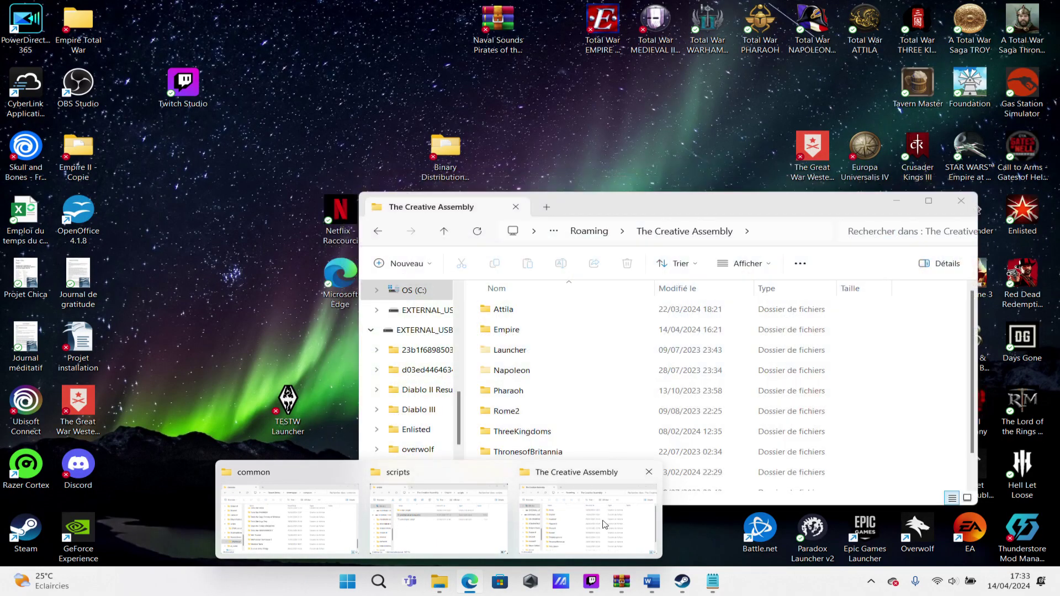
{"action": "left_click", "coordinate": [539, 525]}
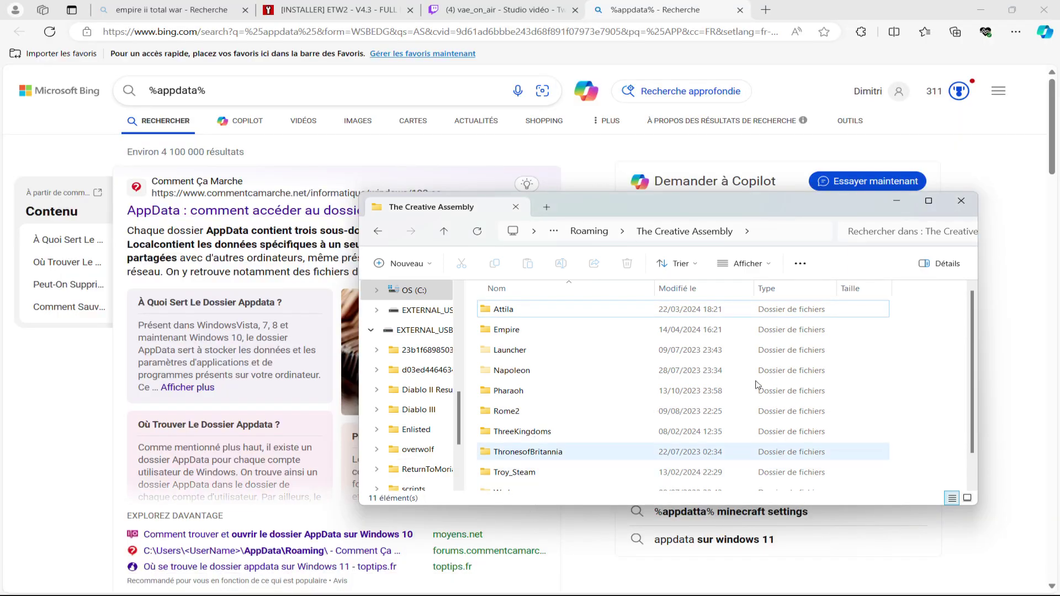
{"action": "left_click", "coordinate": [894, 200]}
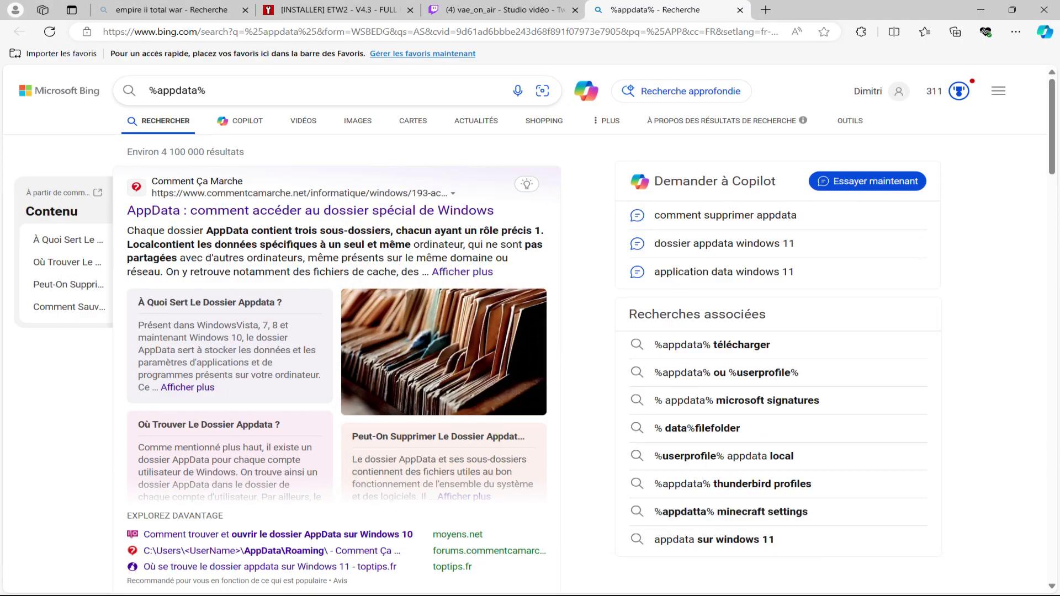
- Switch to the INSTALLATION INSTRUCTIONS document in Word and return to the table of contents at its beginning
{"action": "mouse_move", "coordinate": [717, 588]}
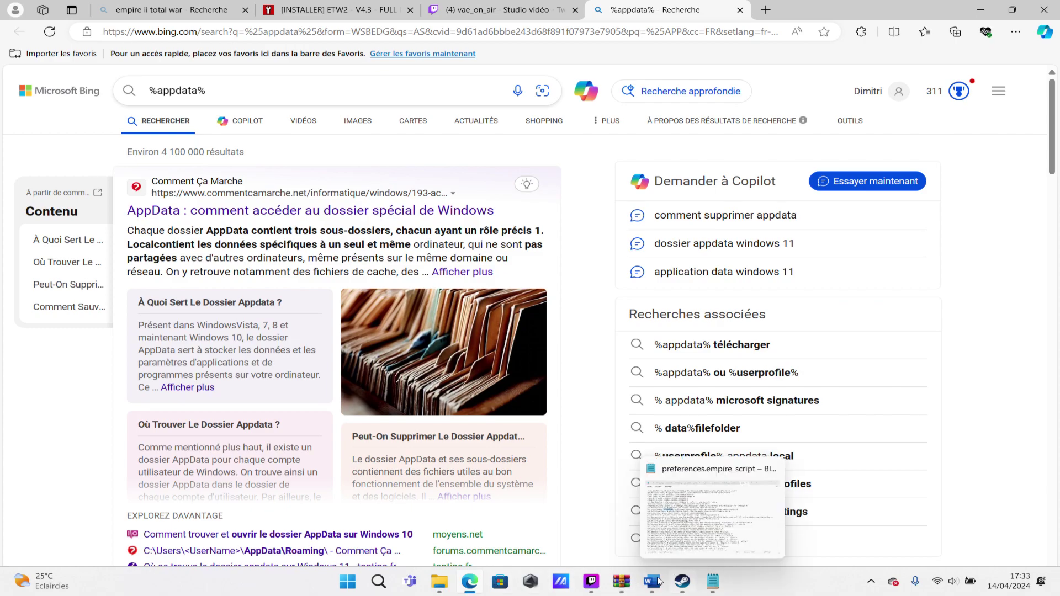
{"action": "mouse_move", "coordinate": [654, 567]}
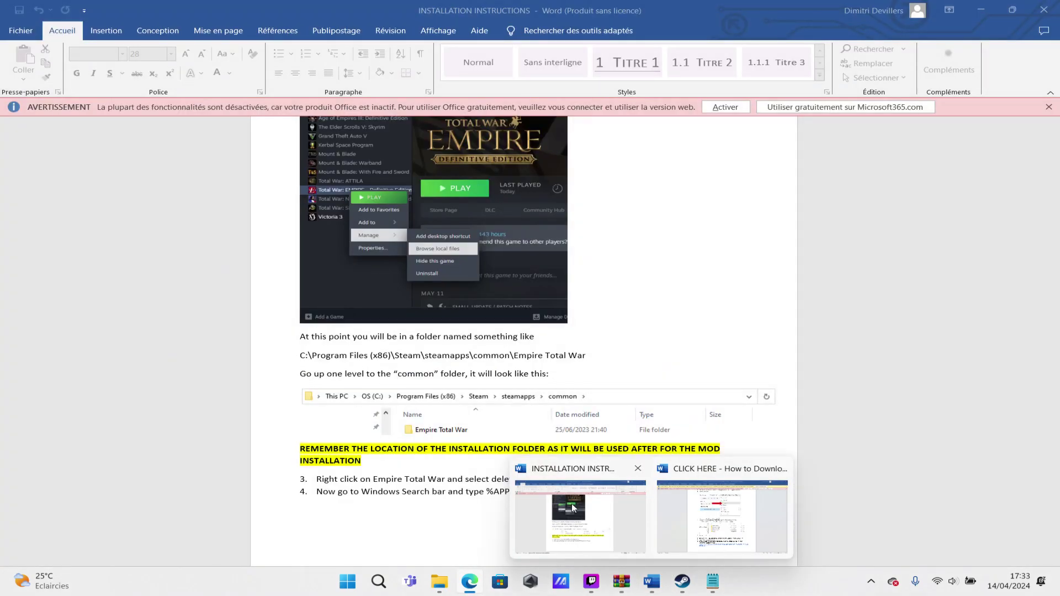
{"action": "left_click", "coordinate": [572, 503]}
{"action": "scroll", "coordinate": [572, 504], "scroll_direction": "up", "scroll_amount": 8}
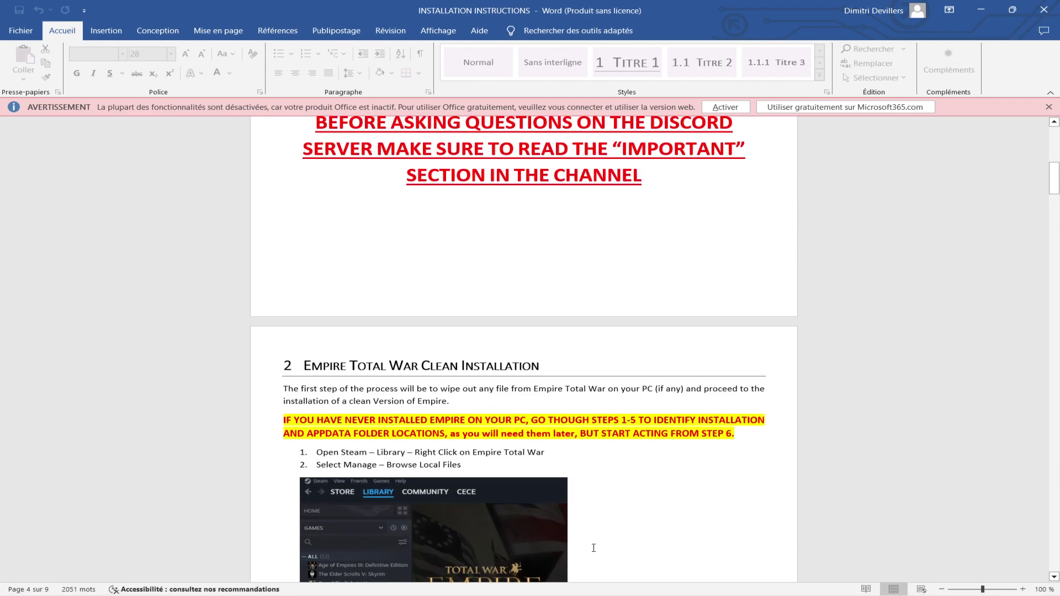
{"action": "scroll", "coordinate": [426, 403], "scroll_direction": "up", "scroll_amount": 10}
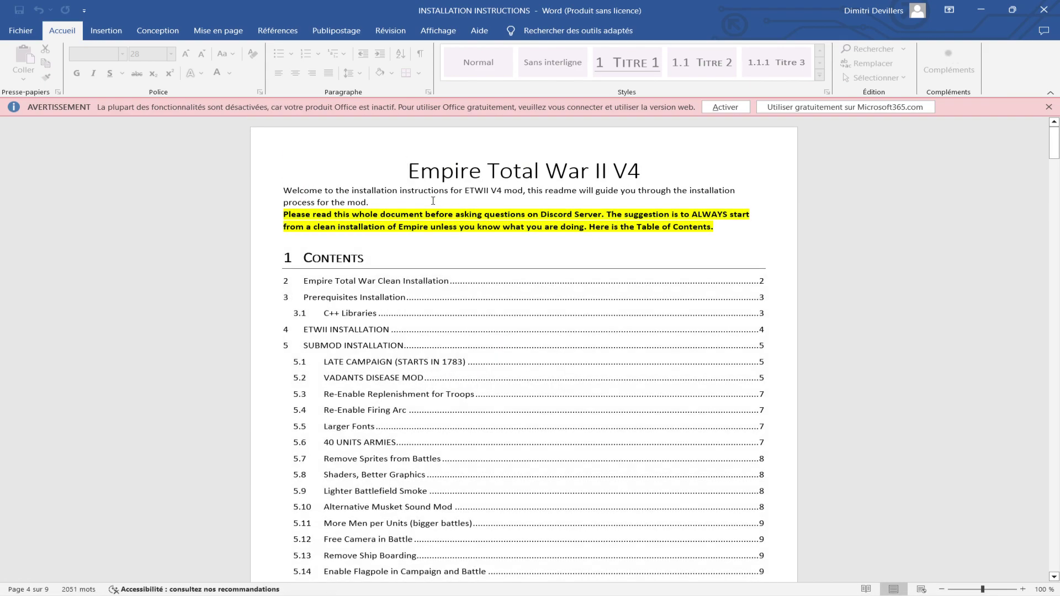
- Read through section 2, Empire Total War Clean Installation, up to reinstalling the game and starting vanilla Empire
{"action": "scroll", "coordinate": [553, 353], "scroll_direction": "down", "scroll_amount": 13}
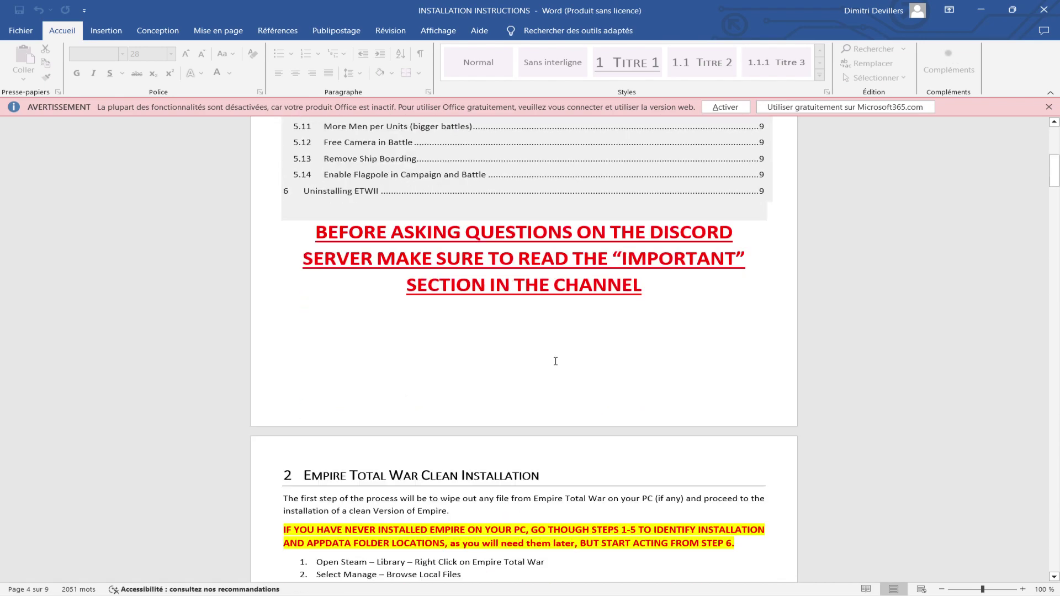
{"action": "scroll", "coordinate": [556, 361], "scroll_direction": "down", "scroll_amount": 3}
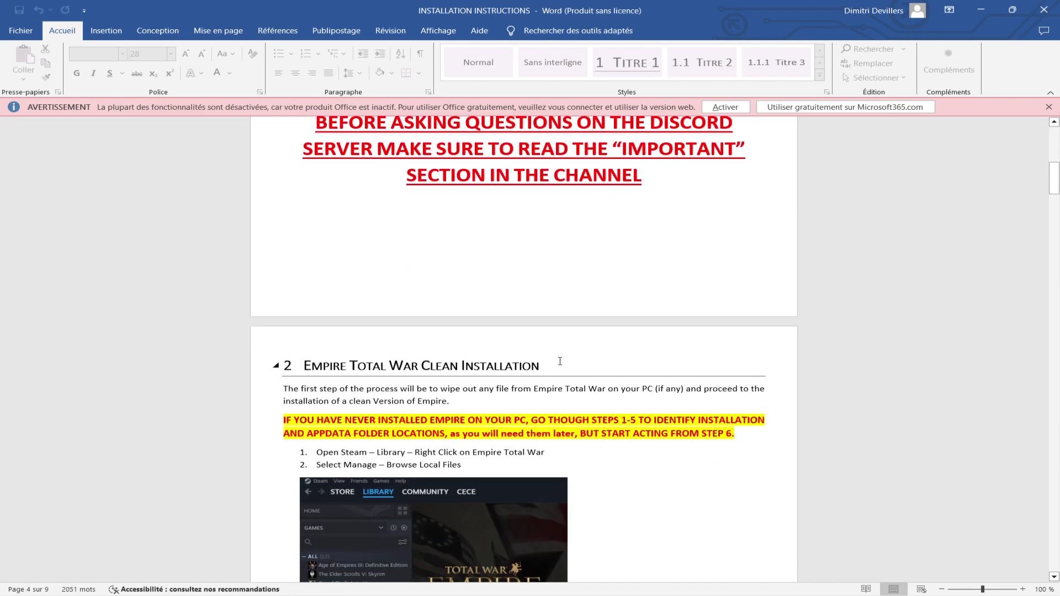
{"action": "scroll", "coordinate": [554, 367], "scroll_direction": "down", "scroll_amount": 14}
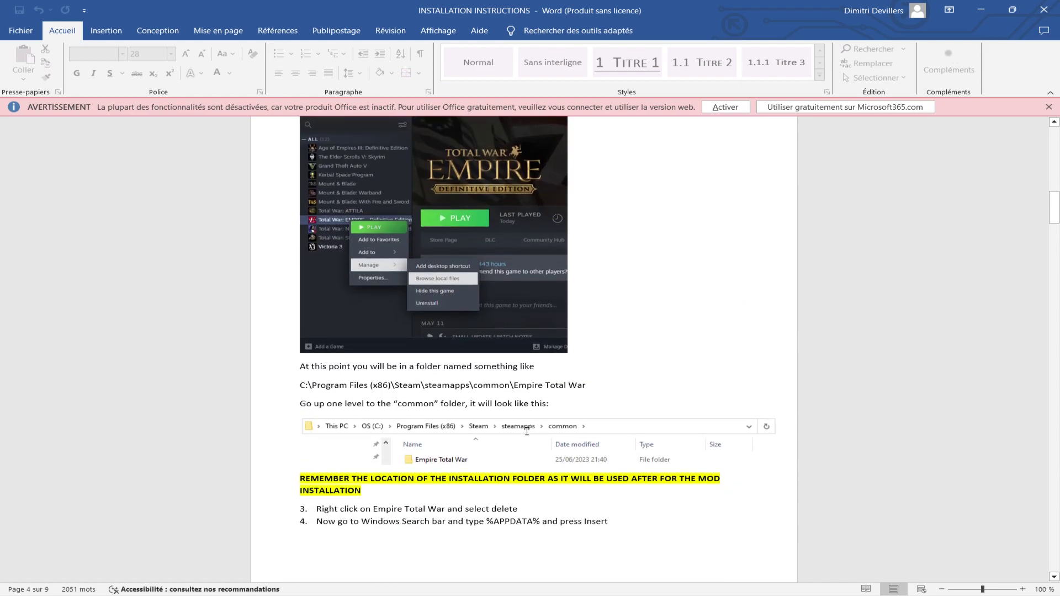
{"action": "scroll", "coordinate": [526, 431], "scroll_direction": "down", "scroll_amount": 1}
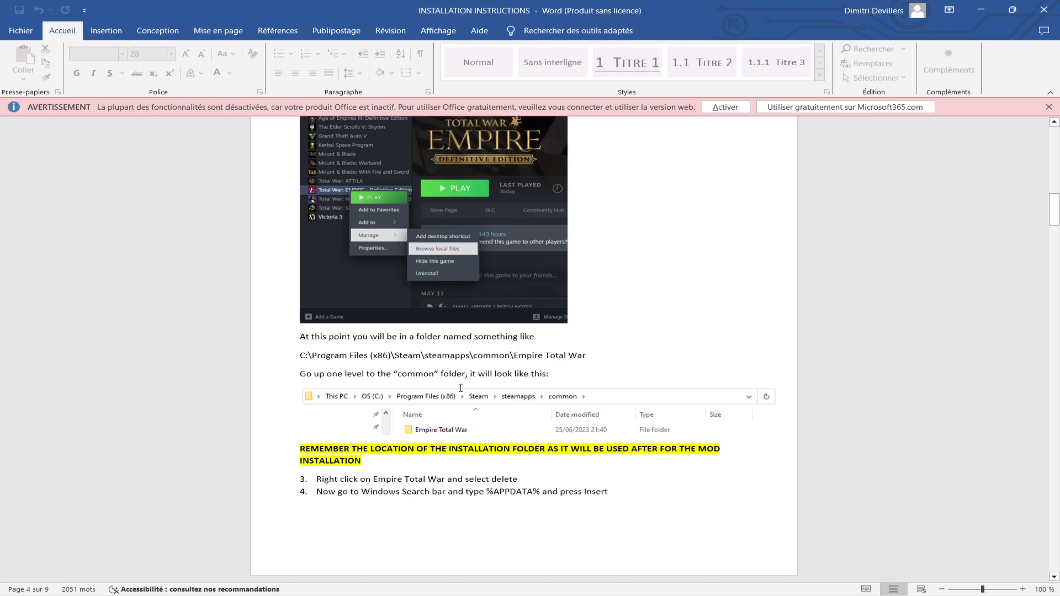
{"action": "scroll", "coordinate": [462, 385], "scroll_direction": "down", "scroll_amount": 2}
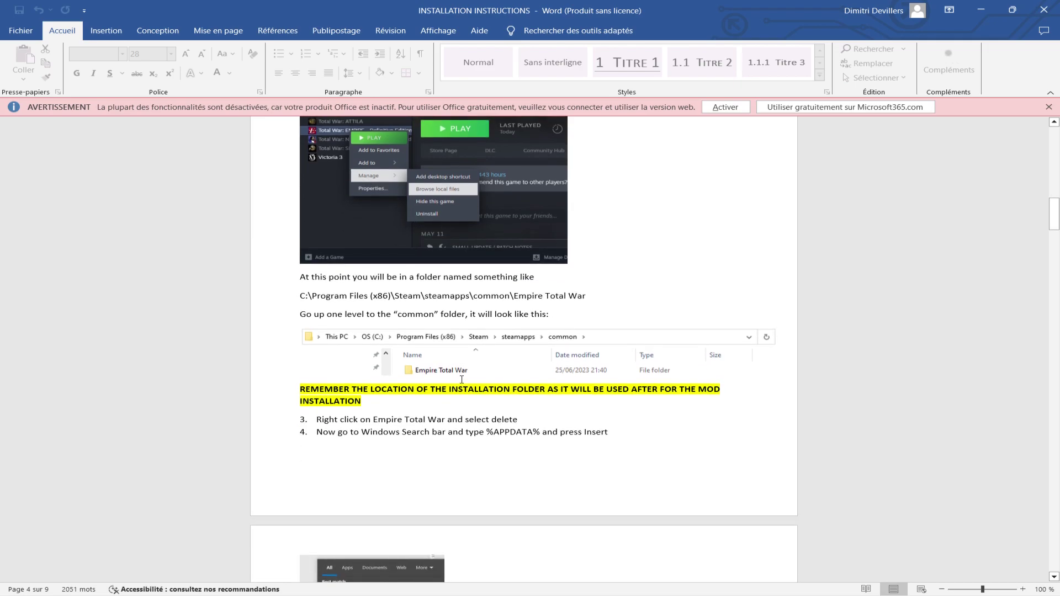
{"action": "scroll", "coordinate": [369, 351], "scroll_direction": "down", "scroll_amount": 16}
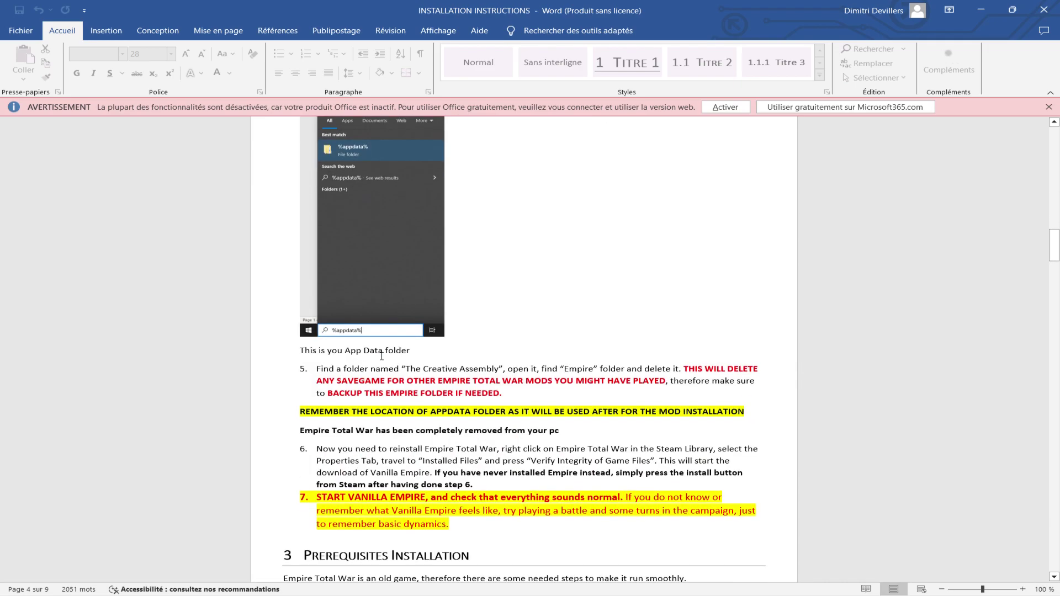
{"action": "scroll", "coordinate": [381, 357], "scroll_direction": "down", "scroll_amount": 3}
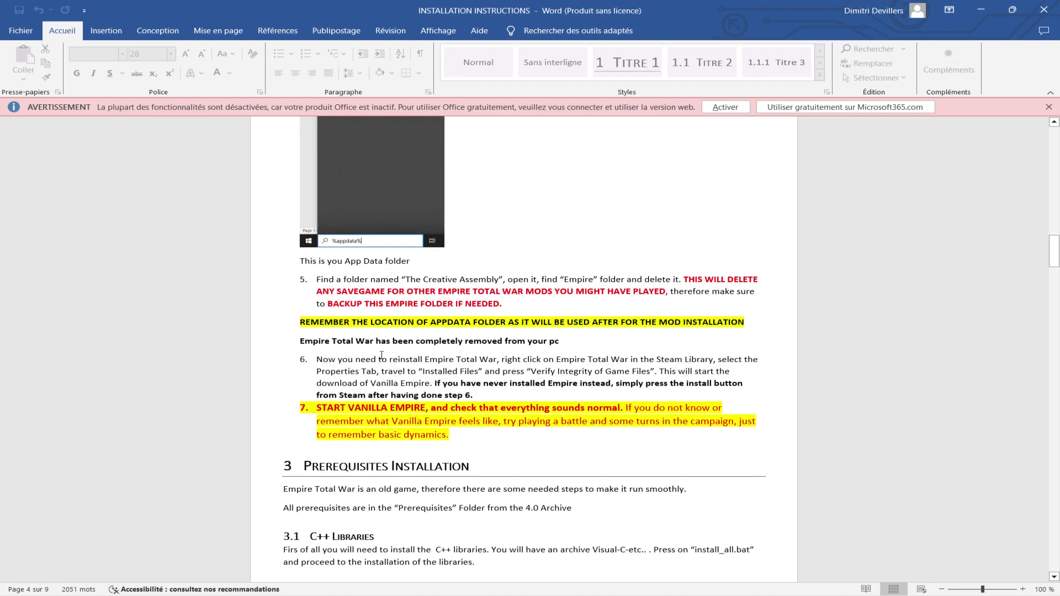
{"action": "scroll", "coordinate": [381, 356], "scroll_direction": "down", "scroll_amount": 1}
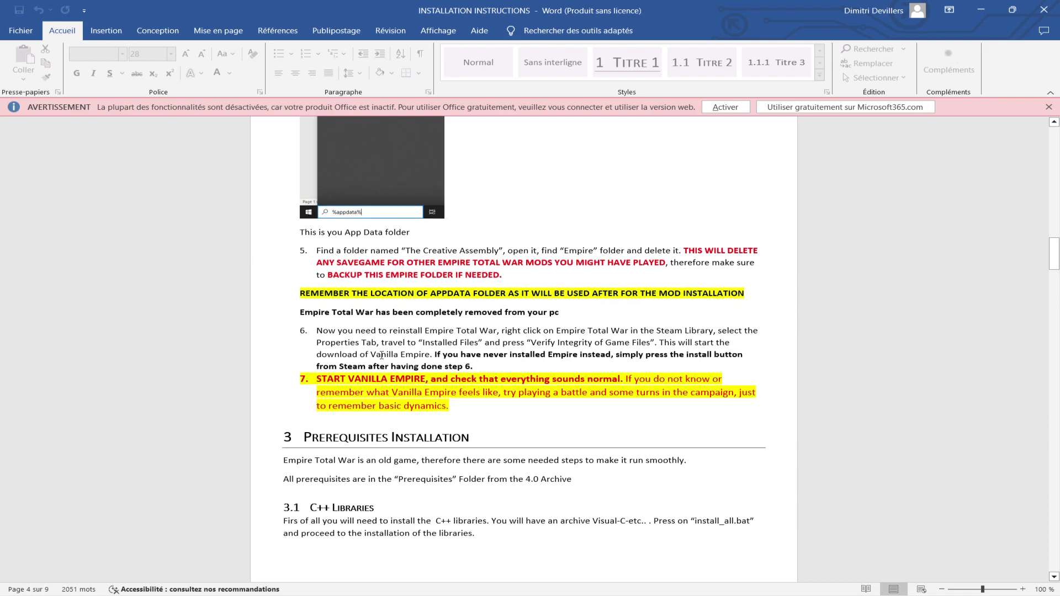
- Switch to Steam, view the installed-files properties of Total War: EMPIRE - Definitive Edition, then close them and minimize Steam
{"action": "left_click", "coordinate": [684, 585]}
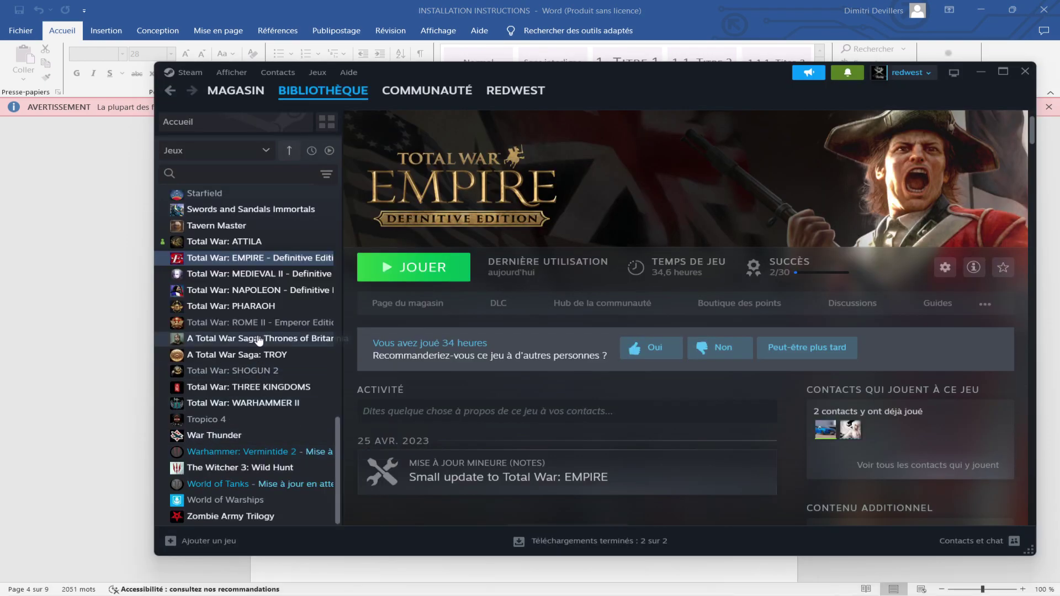
{"action": "right_click", "coordinate": [254, 263]}
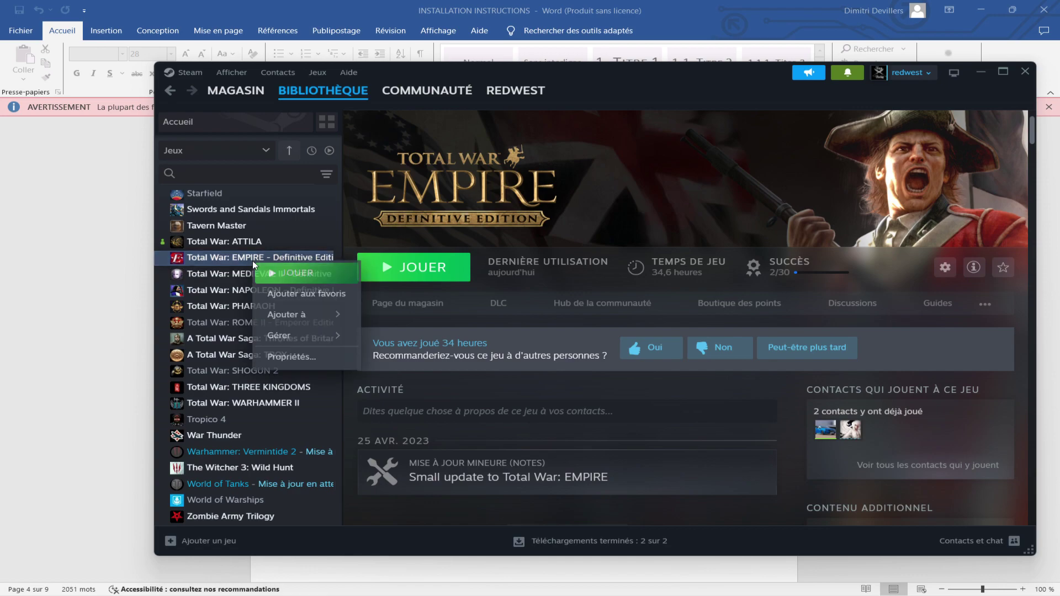
{"action": "left_click", "coordinate": [292, 357]}
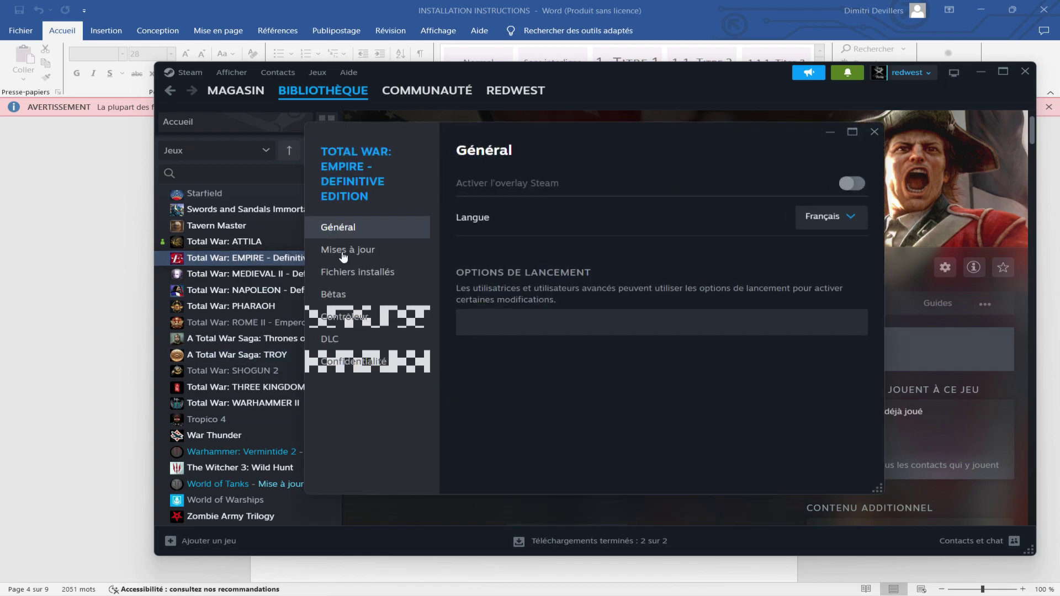
{"action": "left_click", "coordinate": [355, 273]}
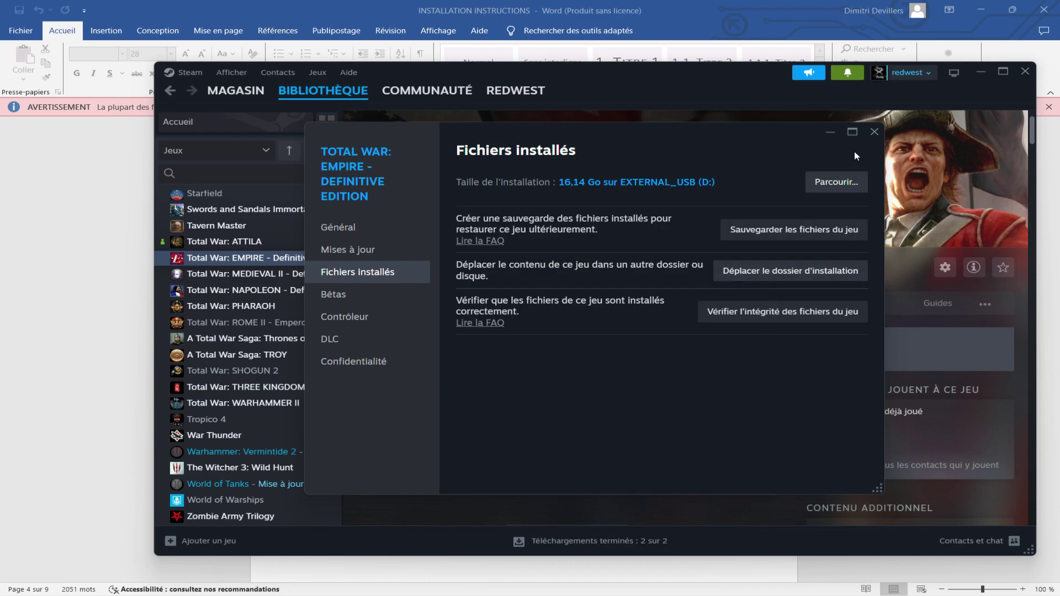
{"action": "left_click", "coordinate": [880, 134]}
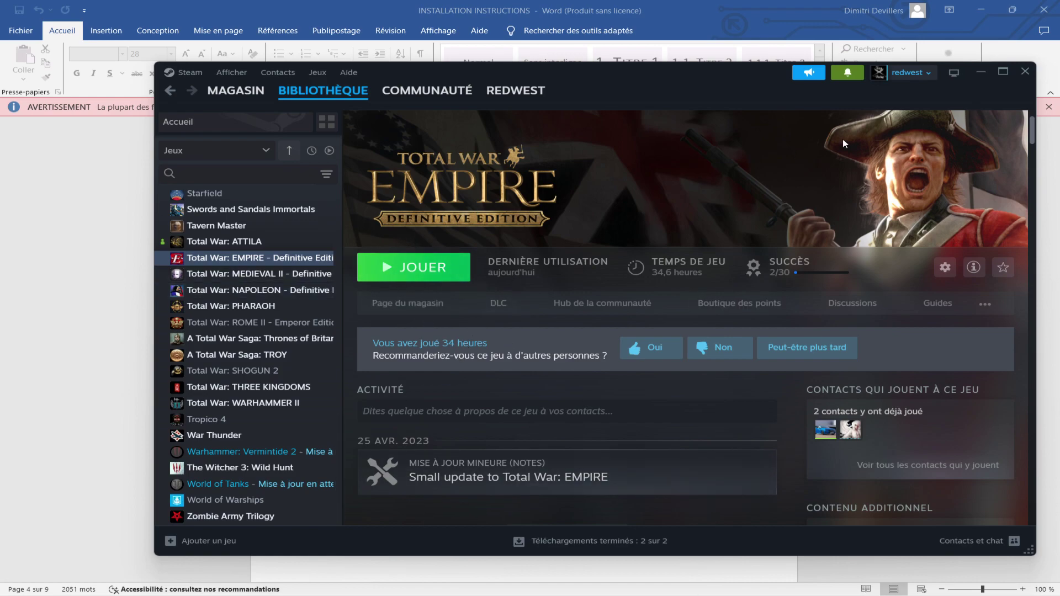
{"action": "left_click", "coordinate": [982, 72]}
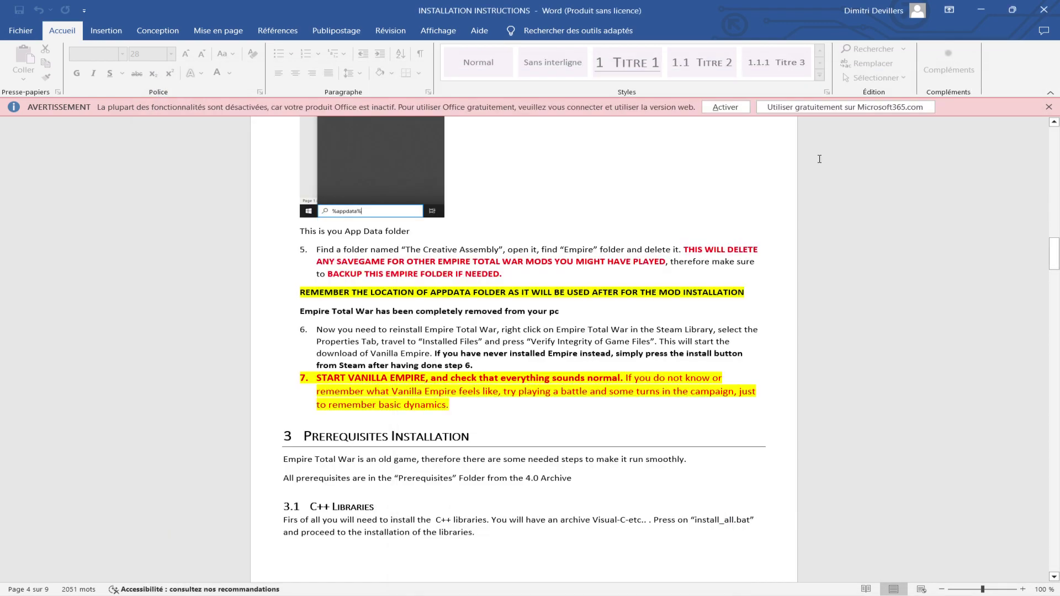
- Review the Prerequisites Installation section of the instructions and bring back the common folder window in File Explorer
{"action": "scroll", "coordinate": [550, 358], "scroll_direction": "down", "scroll_amount": 2}
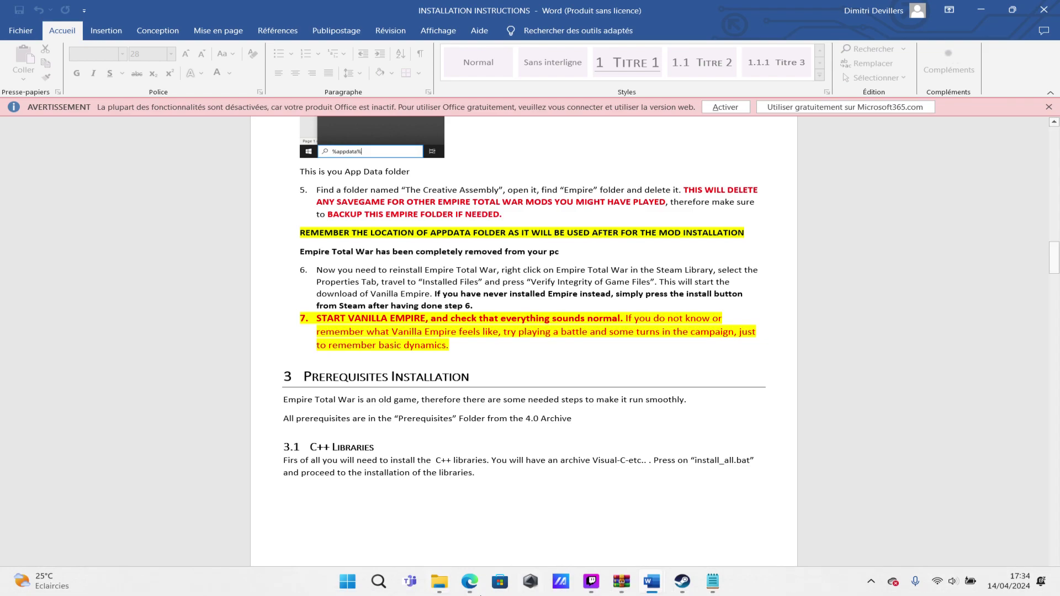
{"action": "mouse_move", "coordinate": [439, 581]}
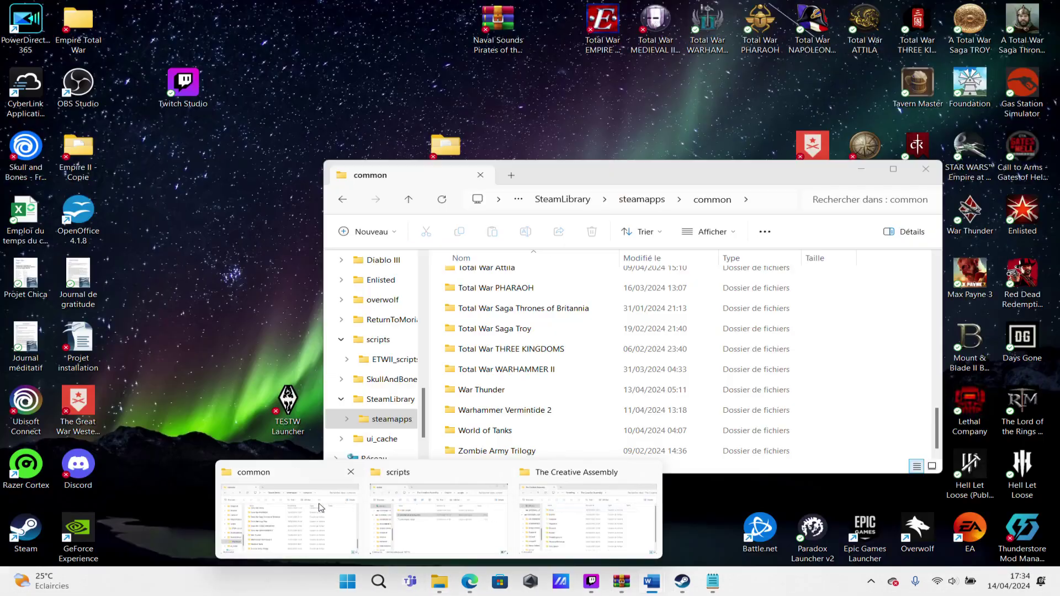
{"action": "left_click", "coordinate": [321, 508]}
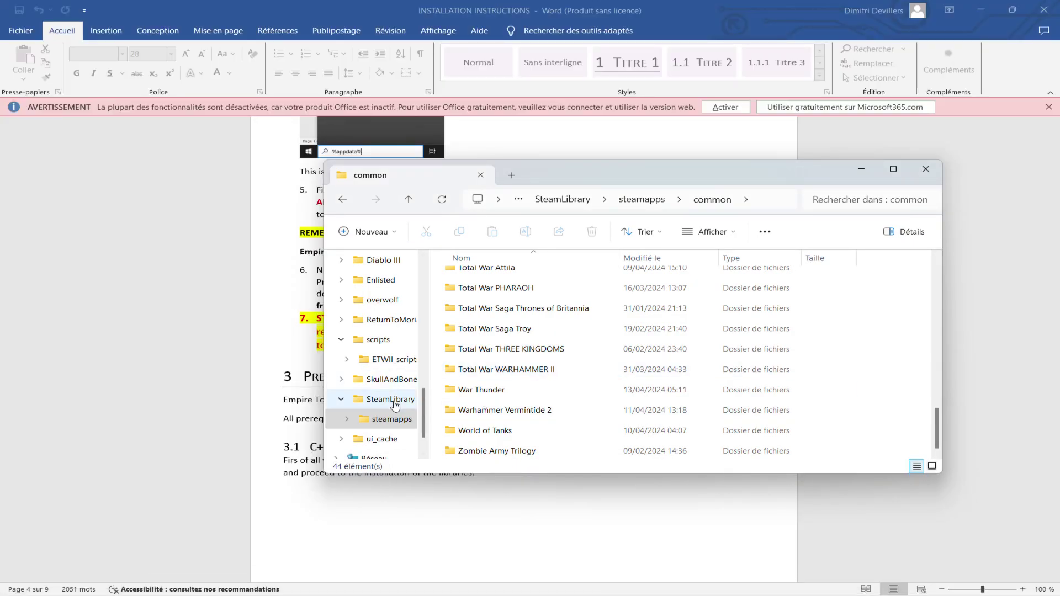
{"action": "scroll", "coordinate": [393, 404], "scroll_direction": "up", "scroll_amount": 2}
{"action": "scroll", "coordinate": [392, 363], "scroll_direction": "down", "scroll_amount": 2}
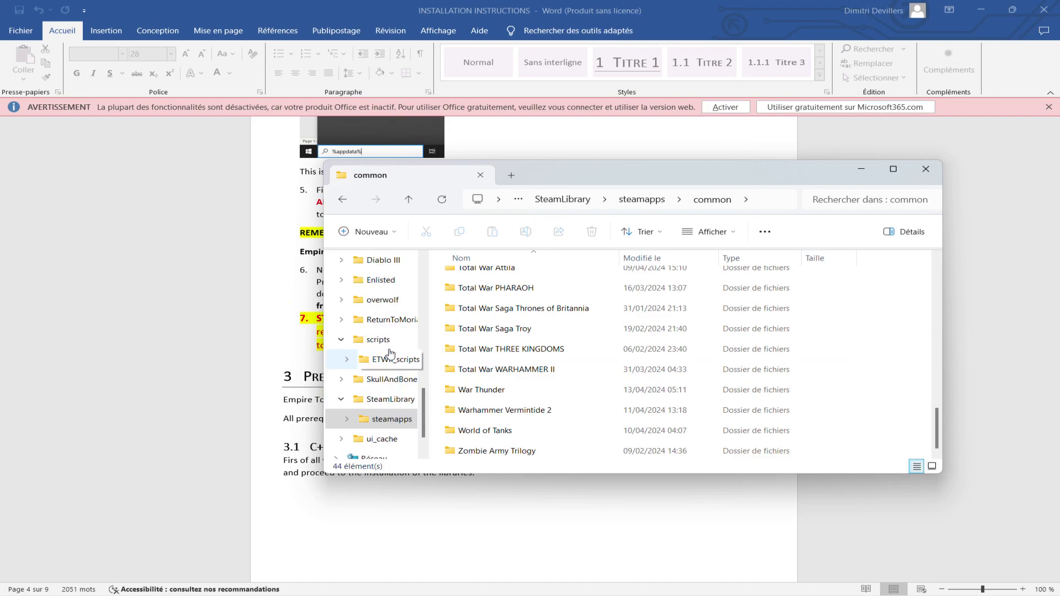
{"action": "scroll", "coordinate": [390, 291], "scroll_direction": "down", "scroll_amount": 1}
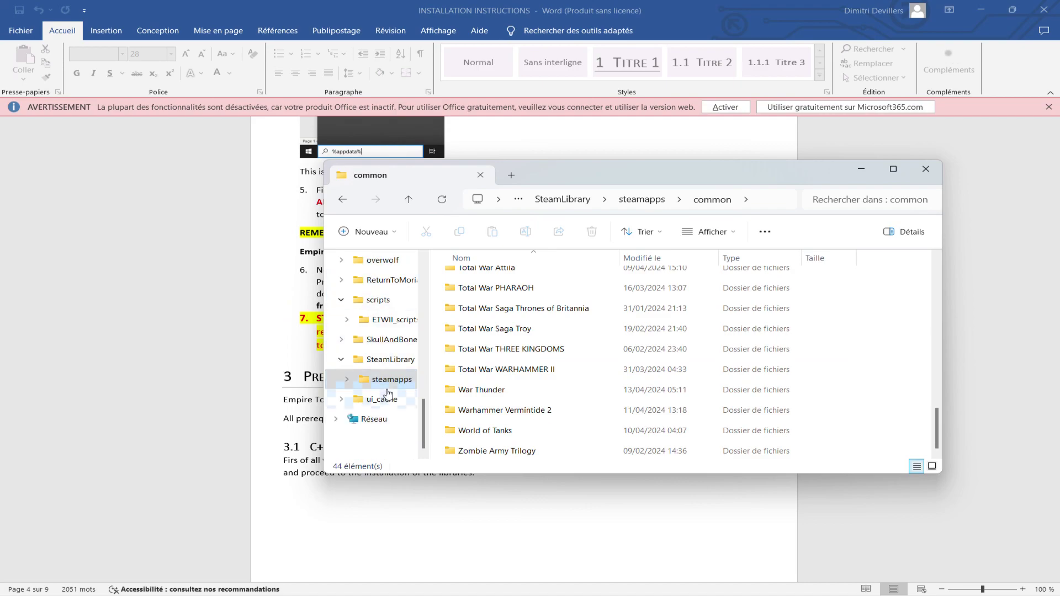
{"action": "scroll", "coordinate": [381, 304], "scroll_direction": "up", "scroll_amount": 1}
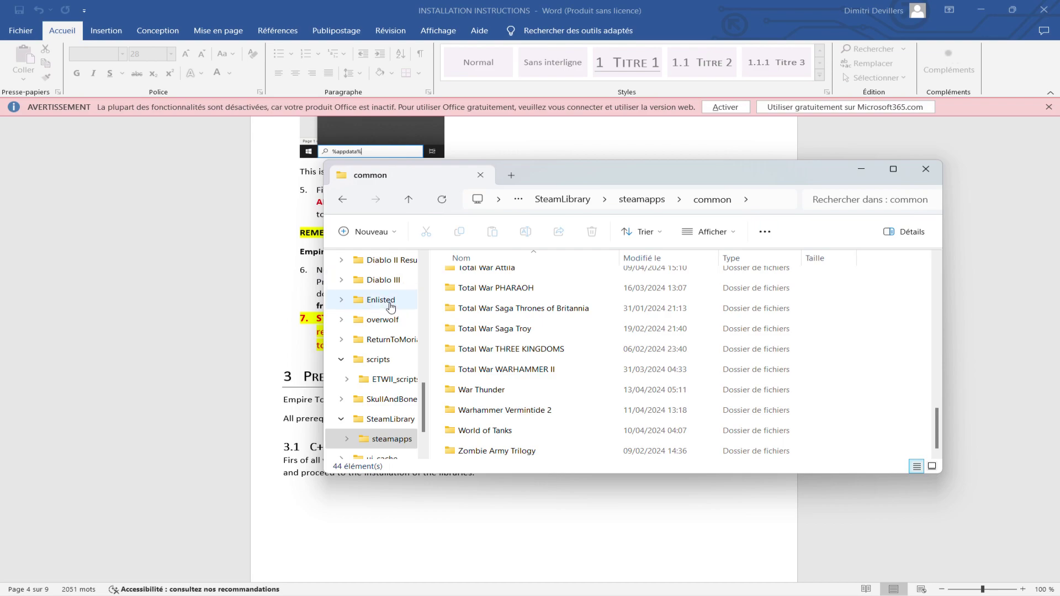
{"action": "scroll", "coordinate": [398, 381], "scroll_direction": "down", "scroll_amount": 1}
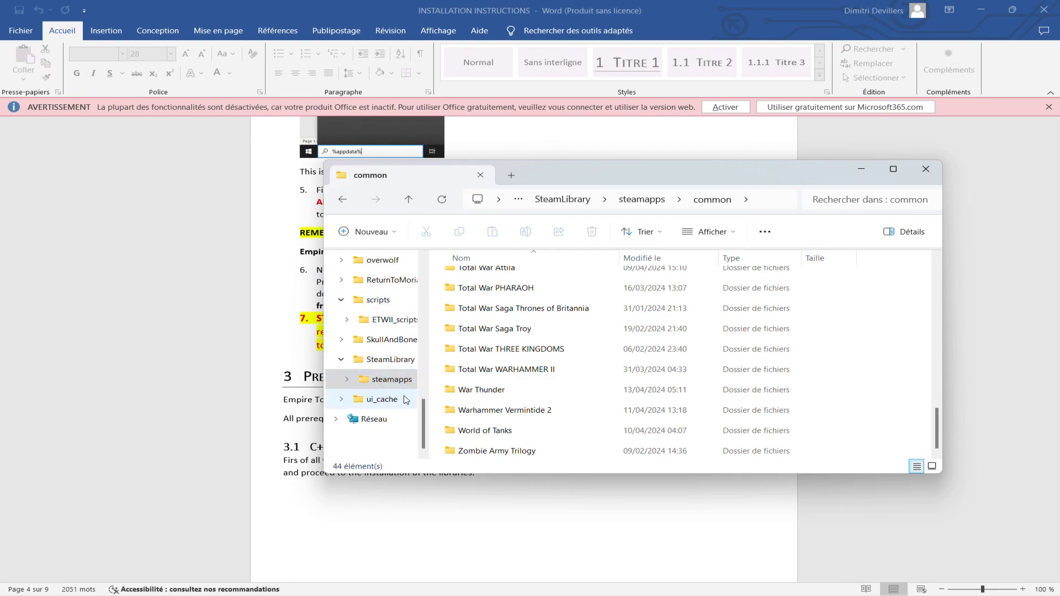
- Minimize the Word document and the Edge browser window to reveal the desktop
{"action": "left_click", "coordinate": [970, 10]}
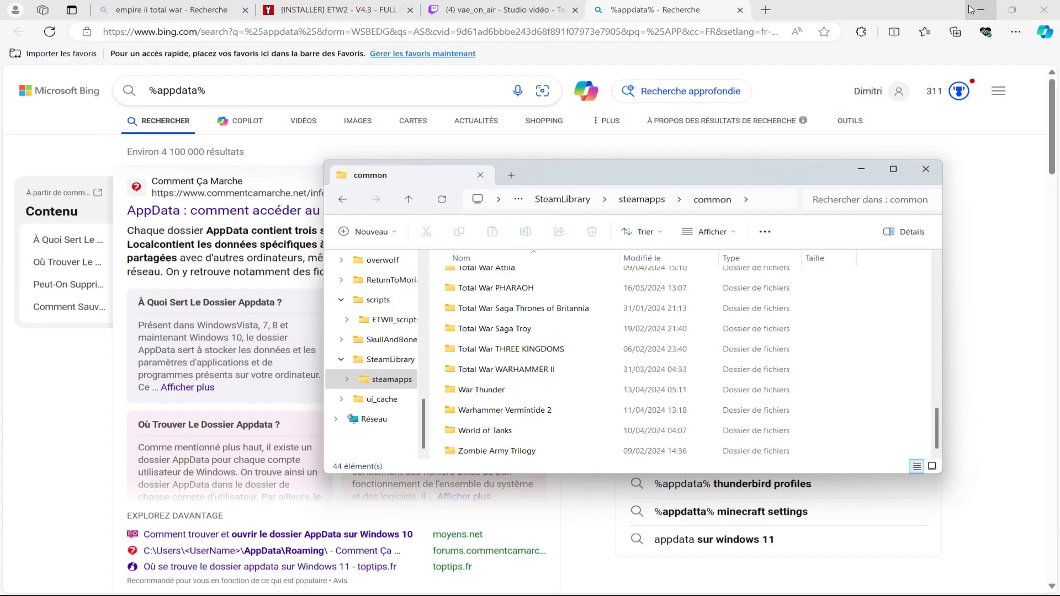
{"action": "double_click", "coordinate": [966, 12]}
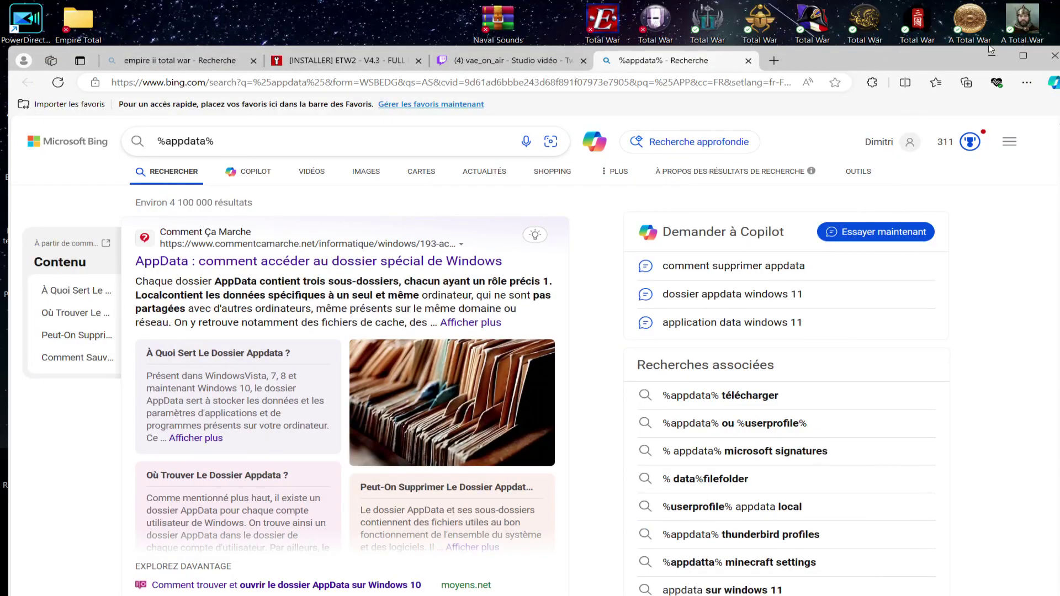
{"action": "left_click", "coordinate": [991, 54]}
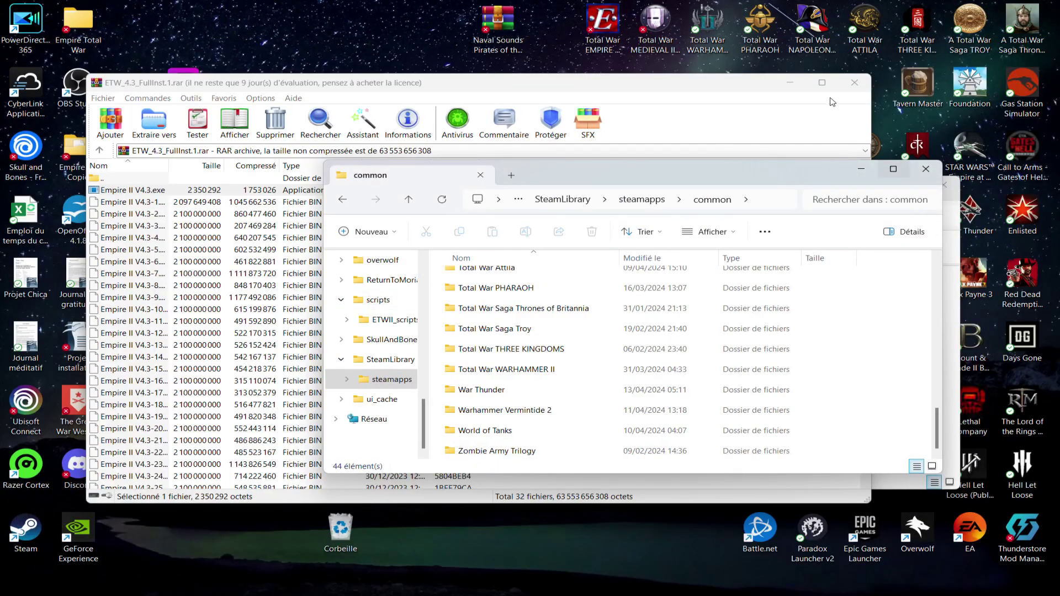
- Close the common and scripts folder windows and the ETW_4.3_FullInst.1.rar archive in WinRAR
{"action": "left_click", "coordinate": [791, 87]}
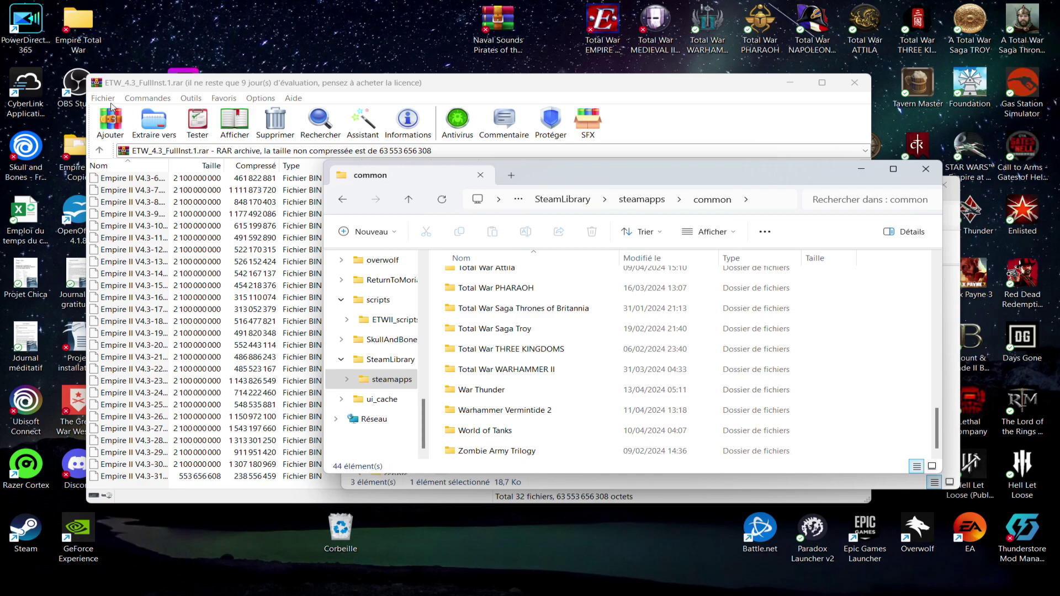
{"action": "double_click", "coordinate": [81, 150]}
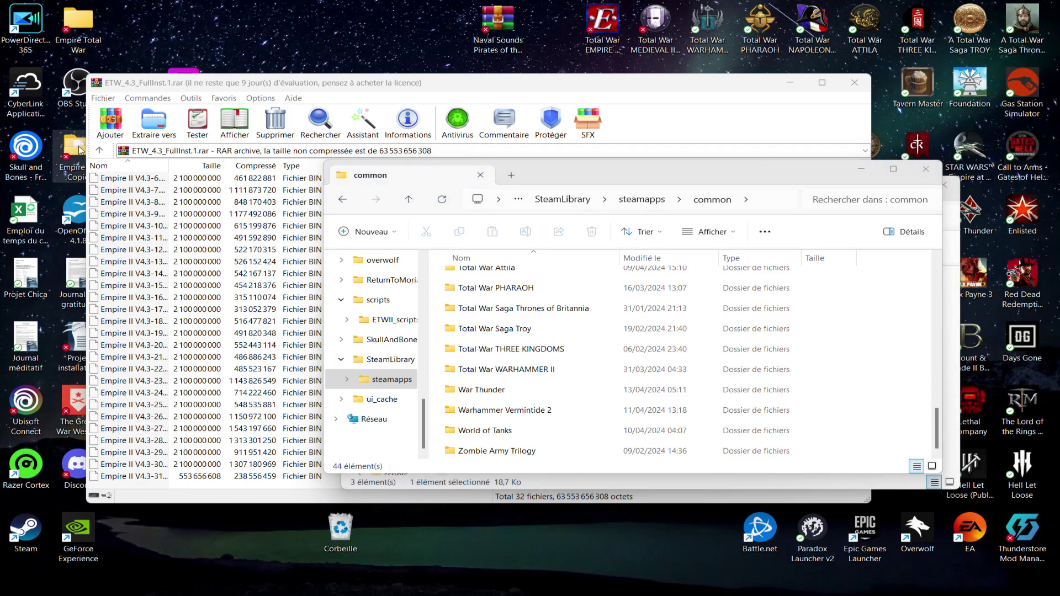
{"action": "scroll", "coordinate": [593, 368], "scroll_direction": "down", "scroll_amount": 4}
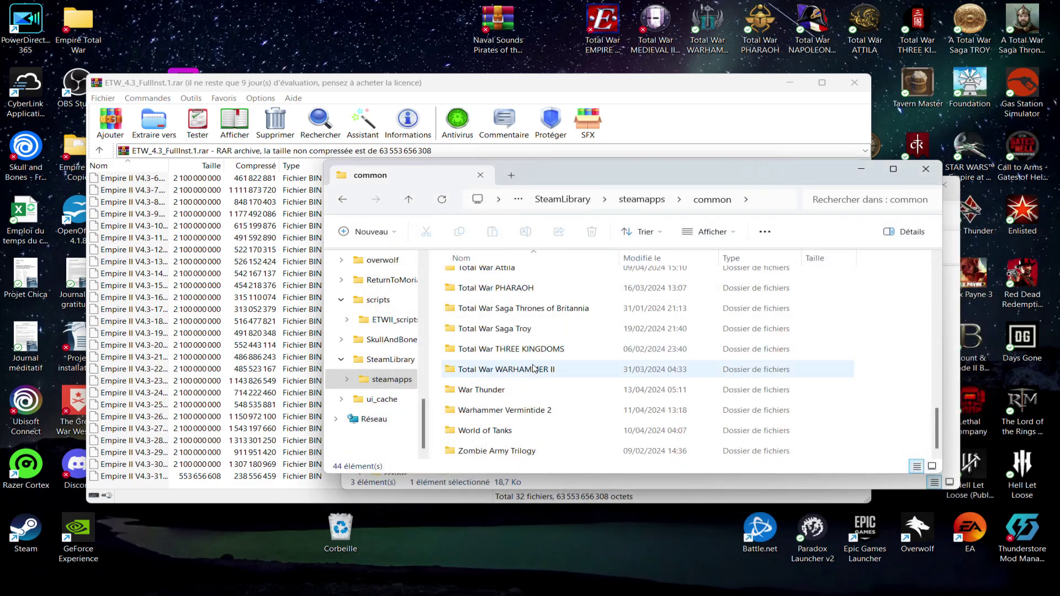
{"action": "scroll", "coordinate": [527, 368], "scroll_direction": "up", "scroll_amount": 3}
{"action": "scroll", "coordinate": [530, 366], "scroll_direction": "down", "scroll_amount": 3}
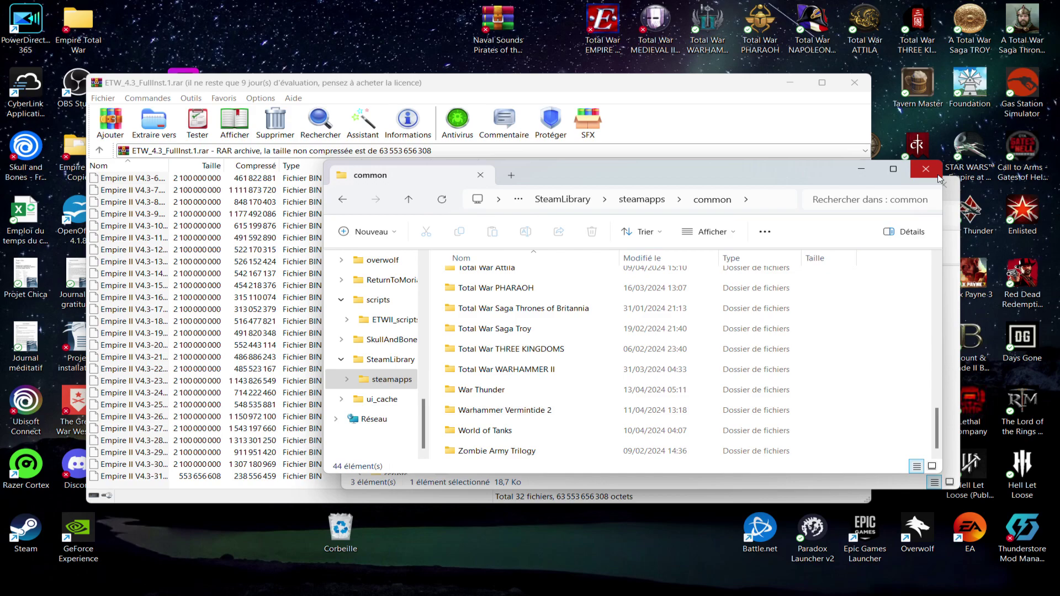
{"action": "left_click", "coordinate": [926, 169]}
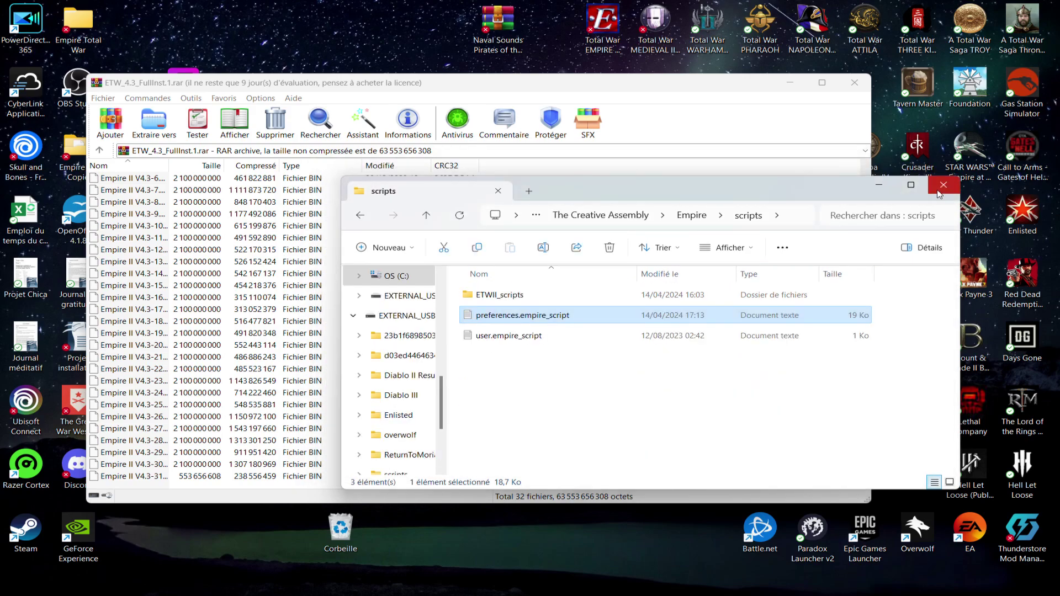
{"action": "left_click", "coordinate": [939, 188]}
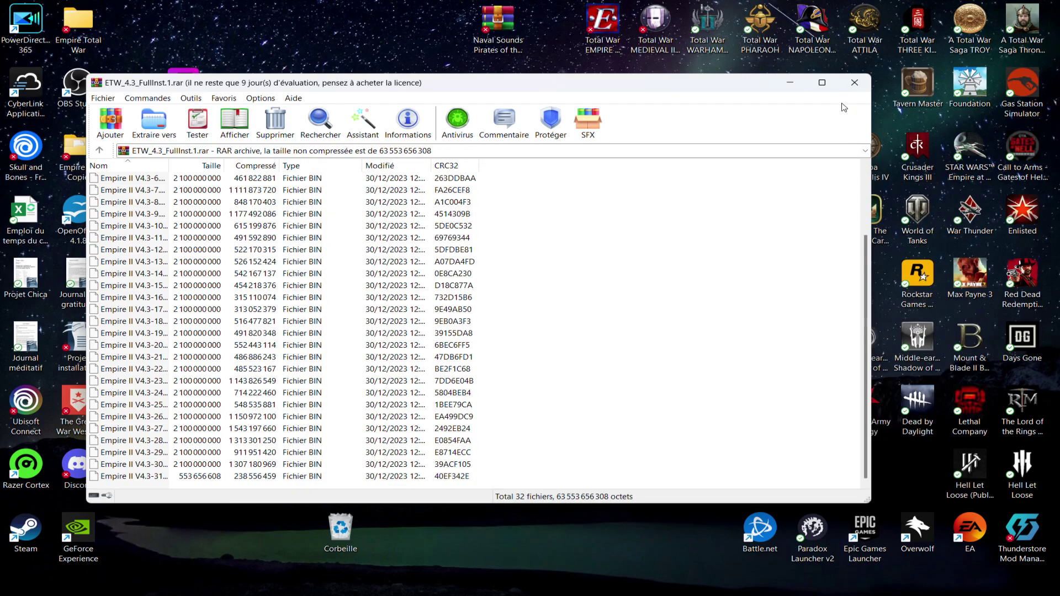
{"action": "left_click", "coordinate": [854, 83]}
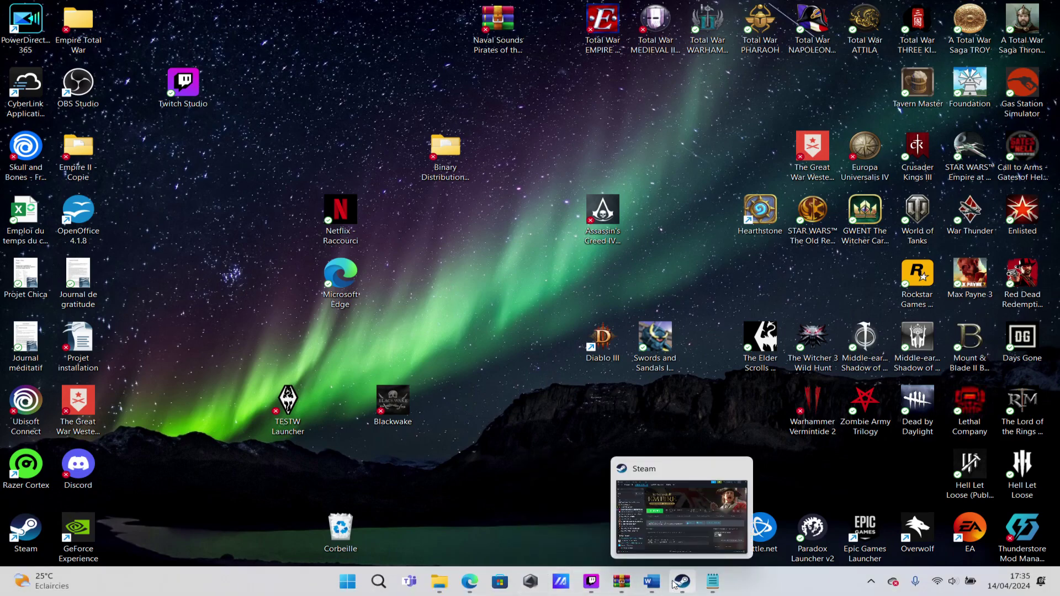
- Switch back to the INSTALLATION INSTRUCTIONS document in Word and read the steps of section 4, ETWII INSTALLATION
{"action": "mouse_move", "coordinate": [614, 586]}
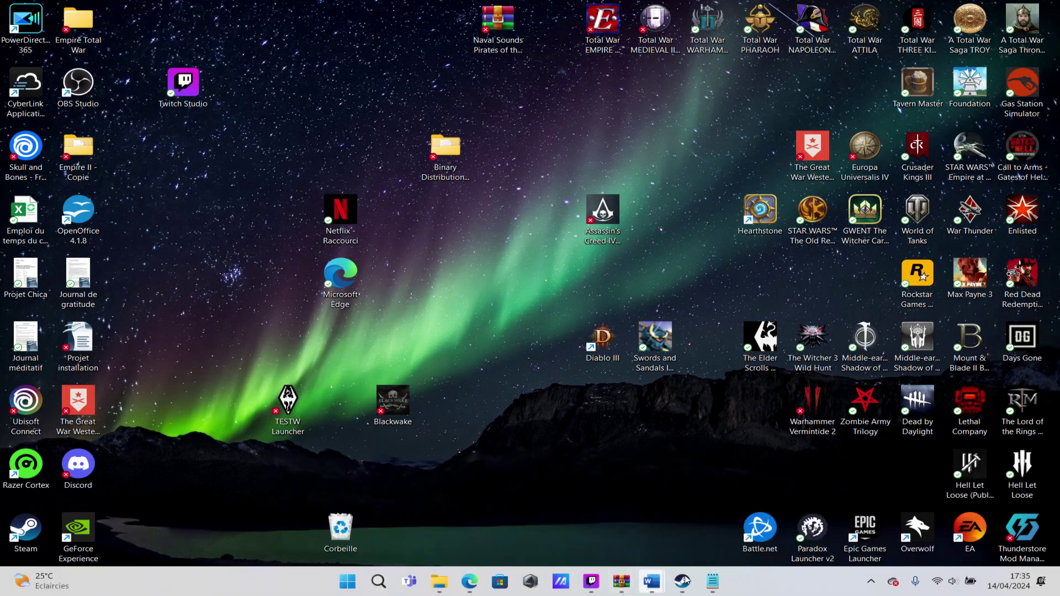
{"action": "mouse_move", "coordinate": [653, 583]}
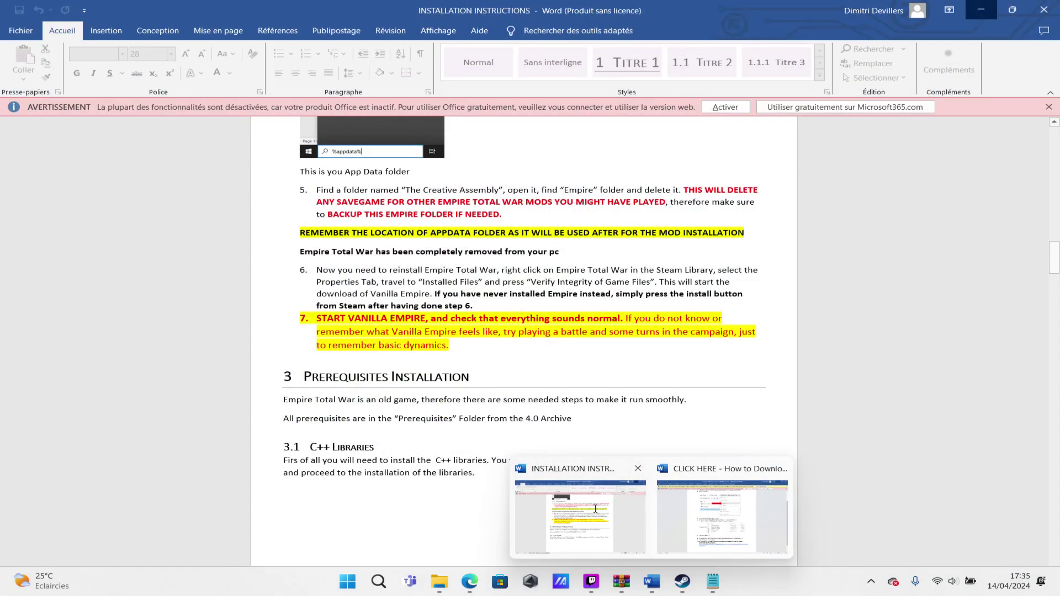
{"action": "left_click", "coordinate": [596, 508]}
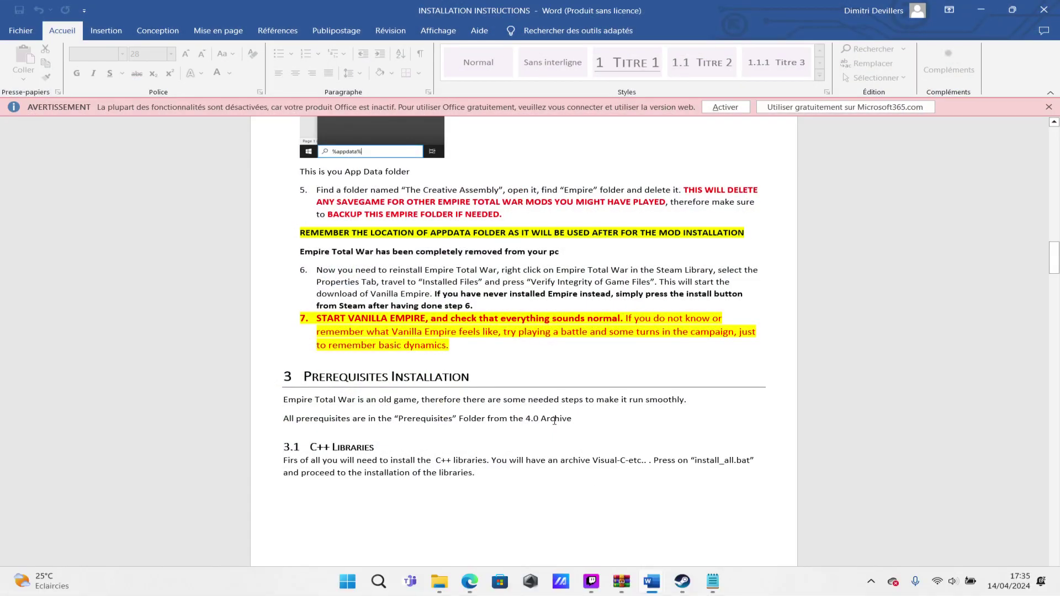
{"action": "scroll", "coordinate": [543, 419], "scroll_direction": "down", "scroll_amount": 6}
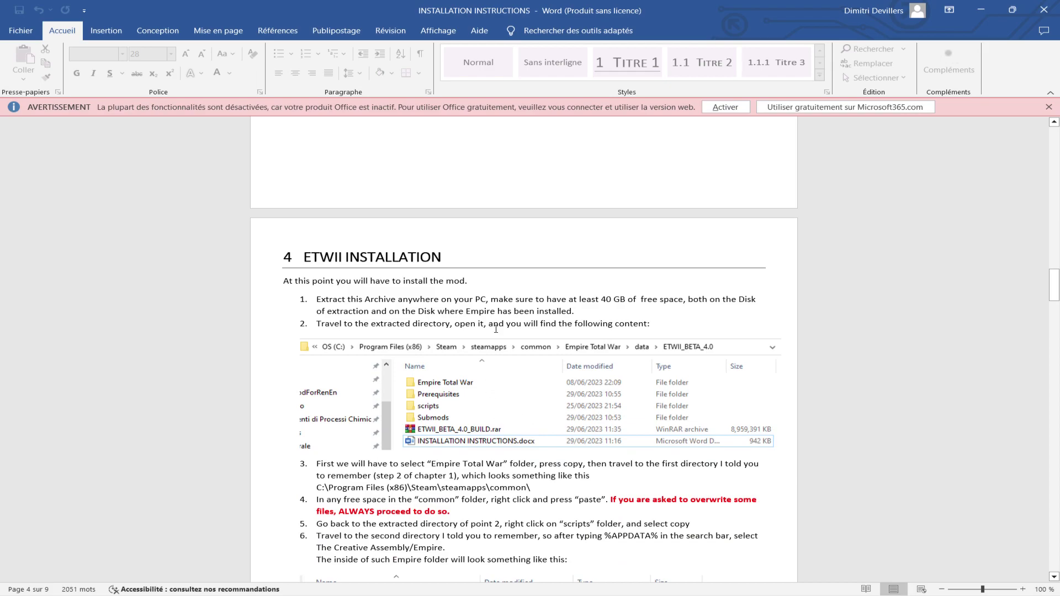
{"action": "scroll", "coordinate": [493, 343], "scroll_direction": "down", "scroll_amount": 4}
{"action": "scroll", "coordinate": [216, 138], "scroll_direction": "up", "scroll_amount": 1}
{"action": "scroll", "coordinate": [475, 315], "scroll_direction": "down", "scroll_amount": 3}
{"action": "scroll", "coordinate": [500, 399], "scroll_direction": "up", "scroll_amount": 4}
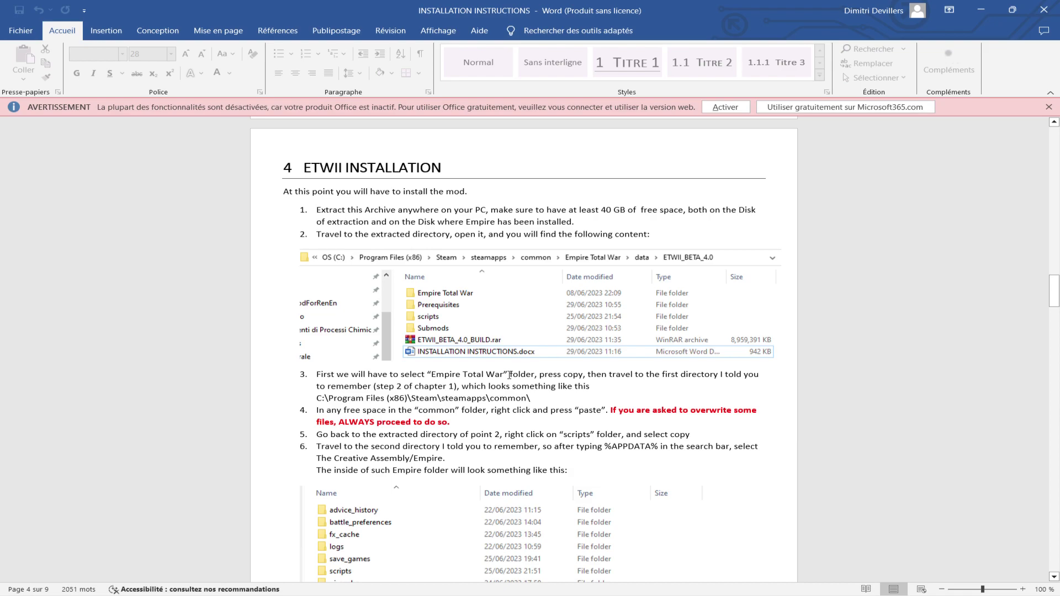
{"action": "scroll", "coordinate": [509, 375], "scroll_direction": "down", "scroll_amount": 1}
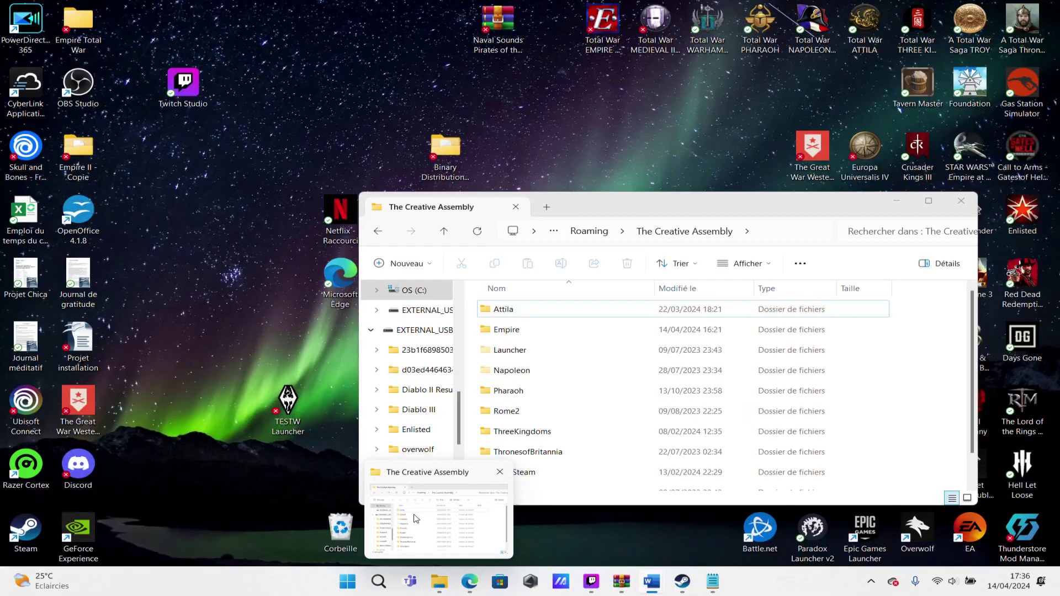
- Switch to the Creative Assembly window in File Explorer and browse from EXTERNAL_USB (D:) to SteamLibrary, steamapps, common
{"action": "left_click", "coordinate": [416, 519]}
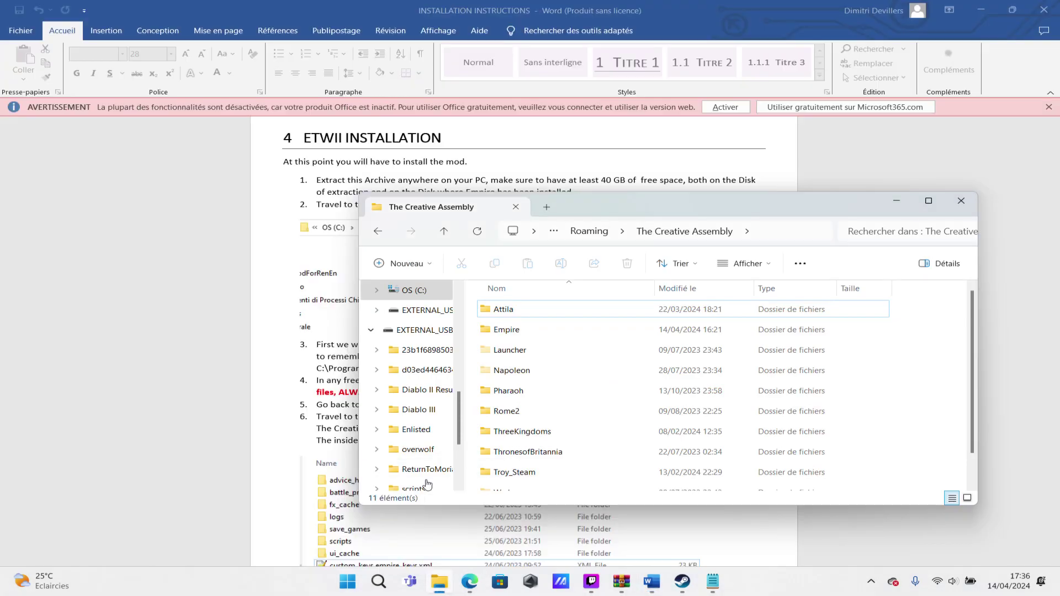
{"action": "scroll", "coordinate": [436, 409], "scroll_direction": "down", "scroll_amount": 3}
{"action": "scroll", "coordinate": [422, 359], "scroll_direction": "up", "scroll_amount": 3}
{"action": "scroll", "coordinate": [423, 359], "scroll_direction": "down", "scroll_amount": 3}
{"action": "scroll", "coordinate": [428, 381], "scroll_direction": "up", "scroll_amount": 2}
{"action": "scroll", "coordinate": [430, 394], "scroll_direction": "up", "scroll_amount": 1}
{"action": "left_click", "coordinate": [422, 331]}
{"action": "scroll", "coordinate": [534, 390], "scroll_direction": "down", "scroll_amount": 2}
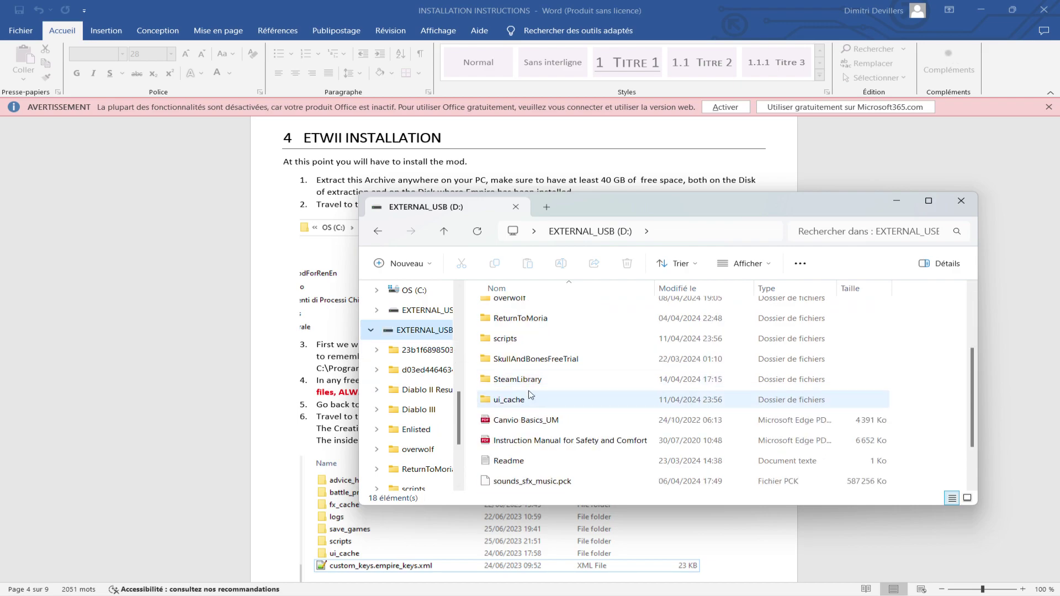
{"action": "double_click", "coordinate": [527, 381]}
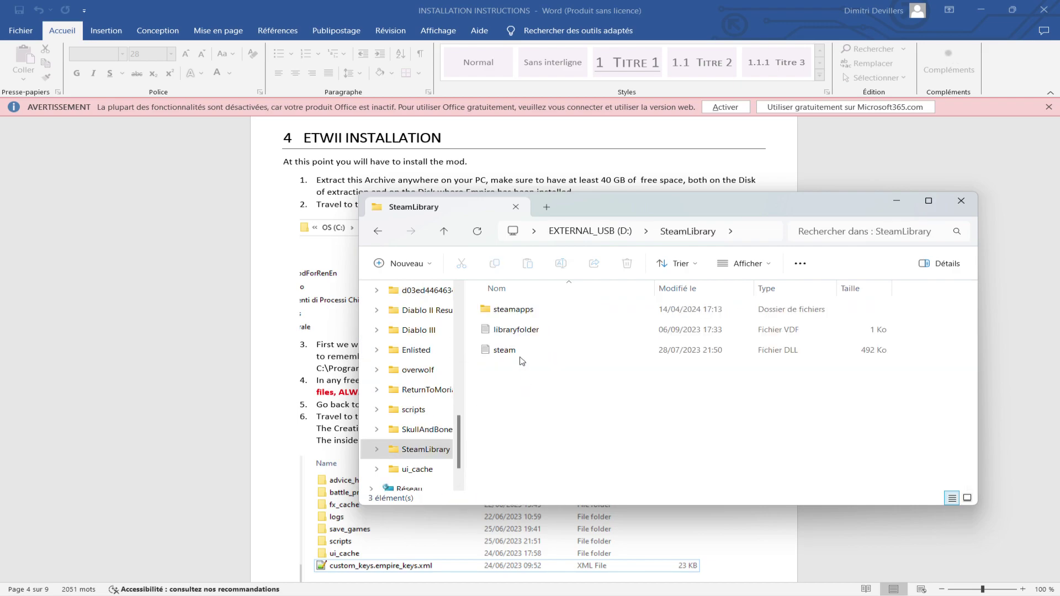
{"action": "double_click", "coordinate": [507, 309]}
{"action": "double_click", "coordinate": [512, 318]}
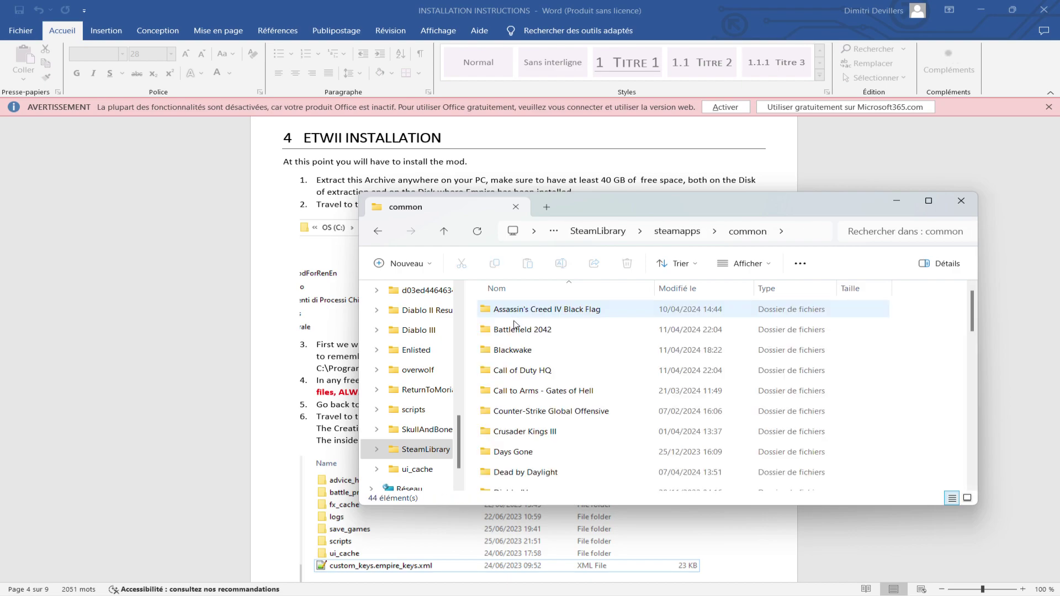
- Open the Empire II folder inside common and select its Empire Total War folder
{"action": "scroll", "coordinate": [533, 436], "scroll_direction": "down", "scroll_amount": 1}
{"action": "scroll", "coordinate": [533, 442], "scroll_direction": "down", "scroll_amount": 1}
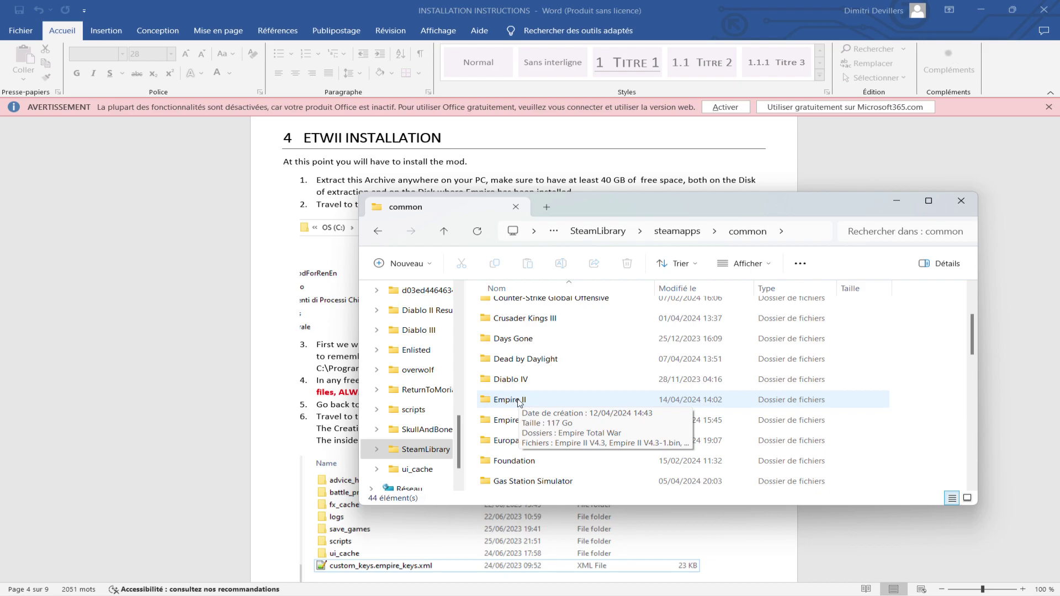
{"action": "left_click", "coordinate": [518, 404]}
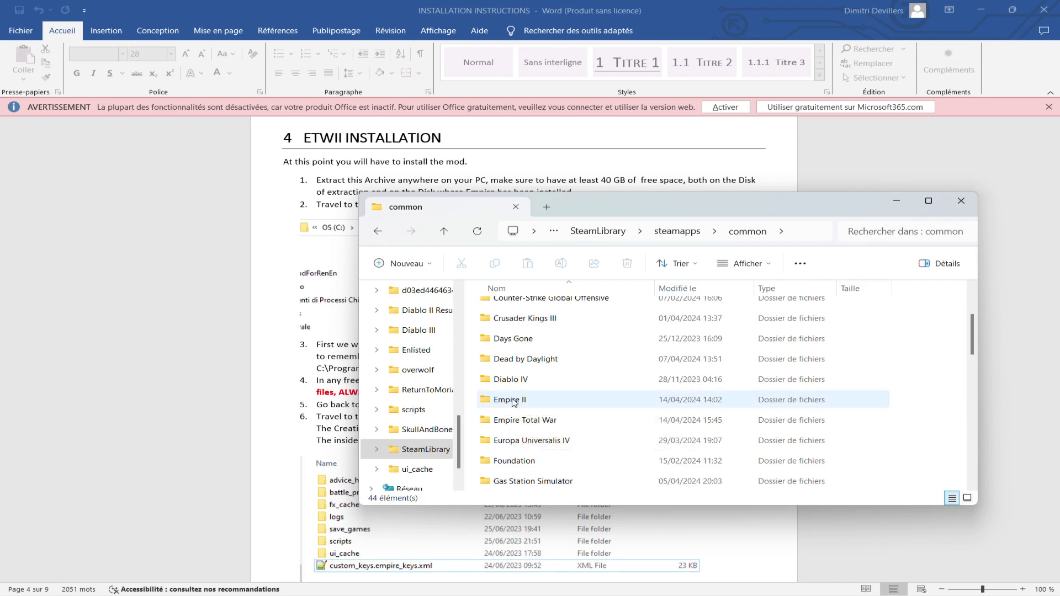
{"action": "double_click", "coordinate": [515, 402]}
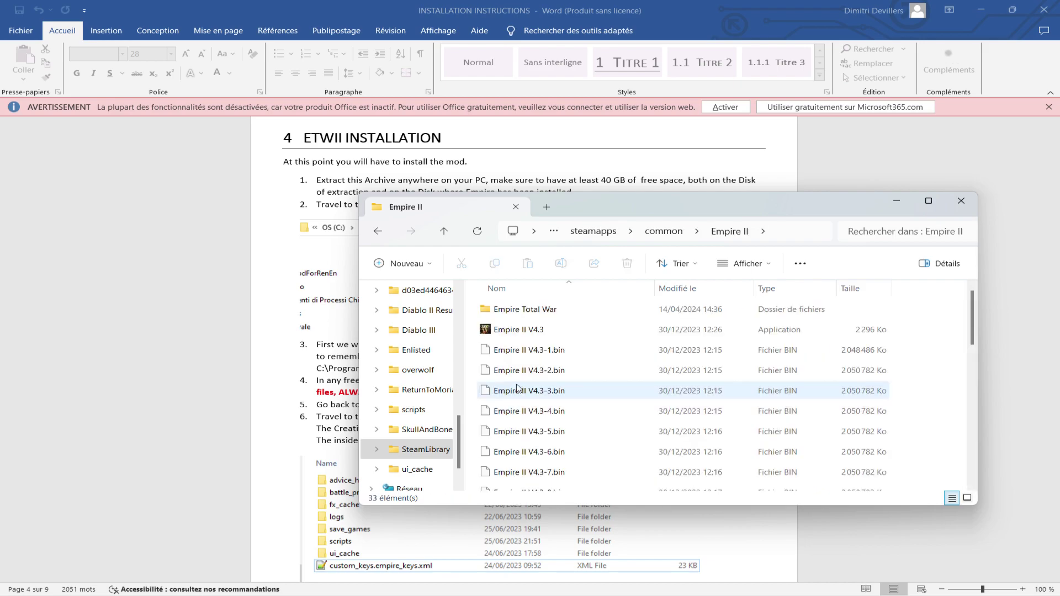
{"action": "left_click", "coordinate": [554, 314]}
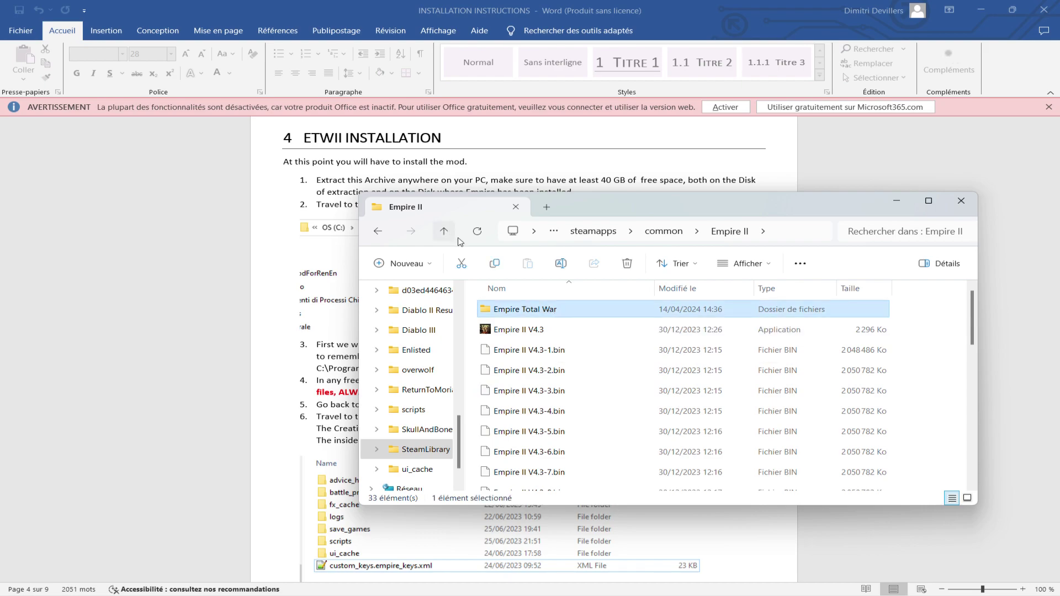
- Return to the common folder and locate the Empire II and Empire Total War folders in its list
{"action": "left_click", "coordinate": [379, 233]}
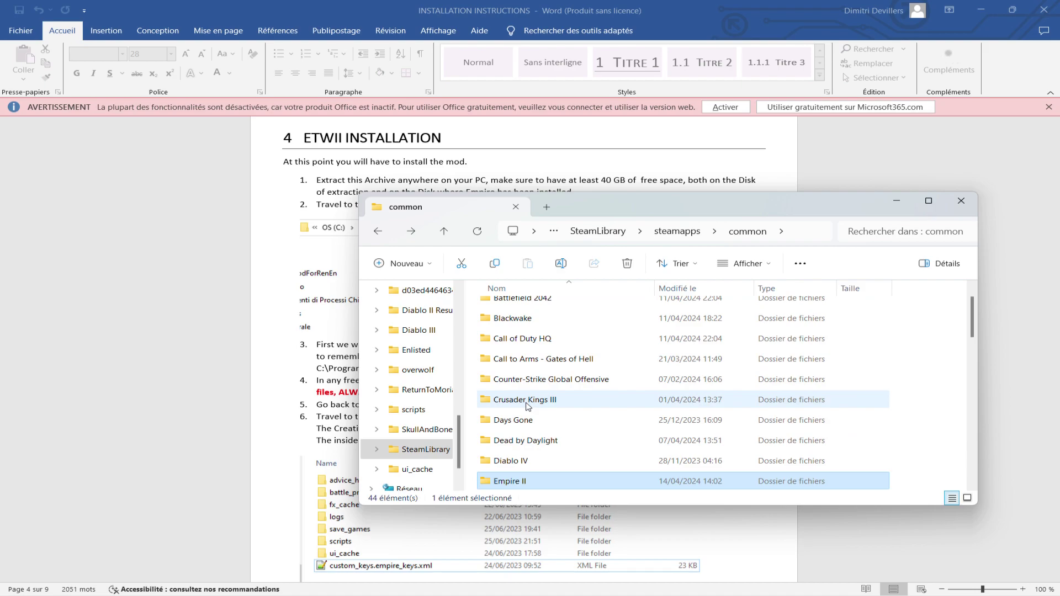
{"action": "scroll", "coordinate": [537, 410], "scroll_direction": "down", "scroll_amount": 1}
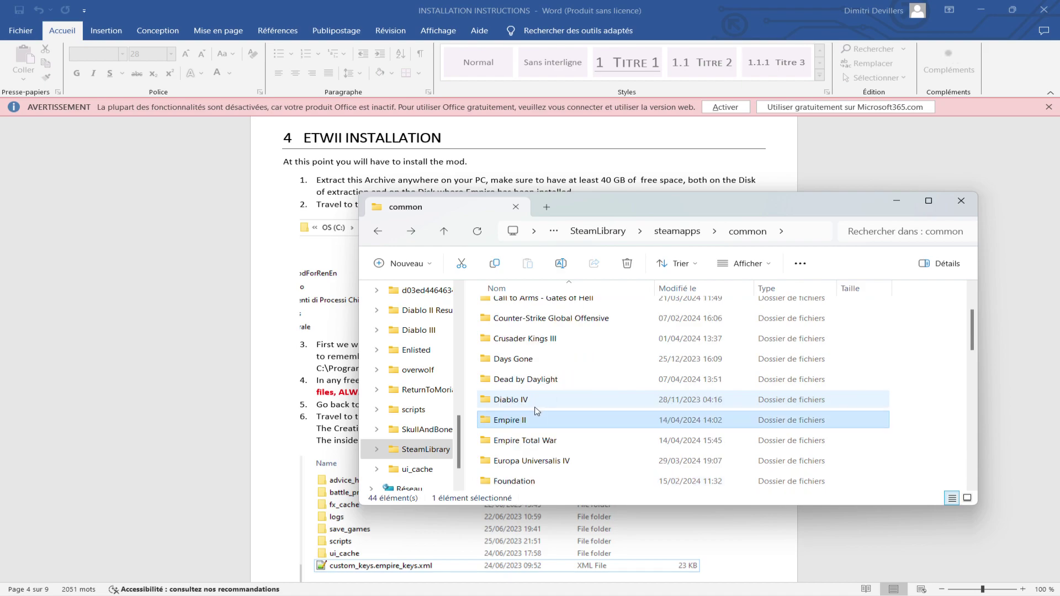
{"action": "scroll", "coordinate": [584, 395], "scroll_direction": "up", "scroll_amount": 2}
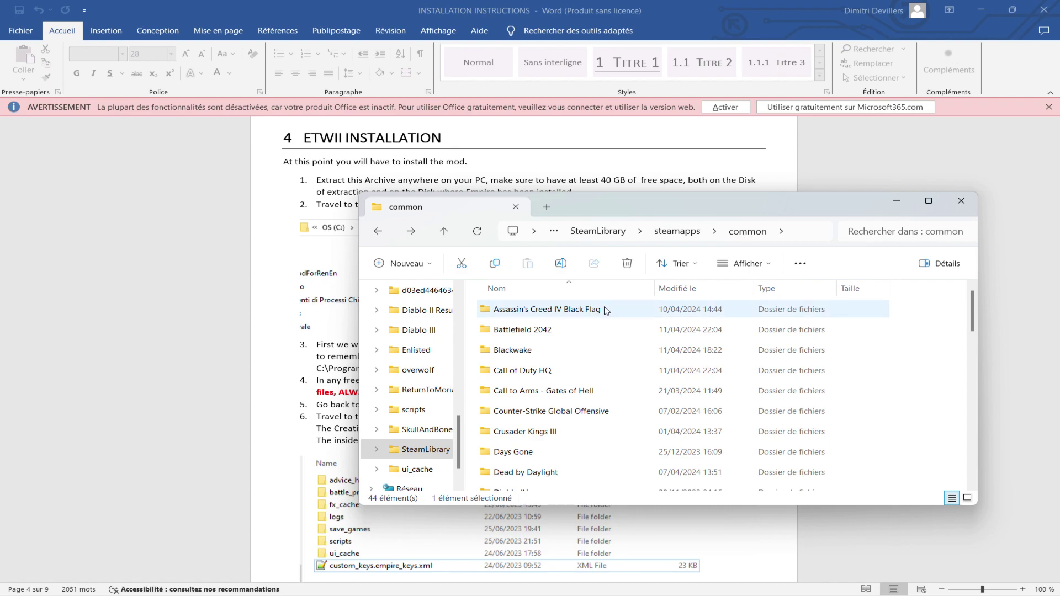
{"action": "scroll", "coordinate": [586, 325], "scroll_direction": "down", "scroll_amount": 2}
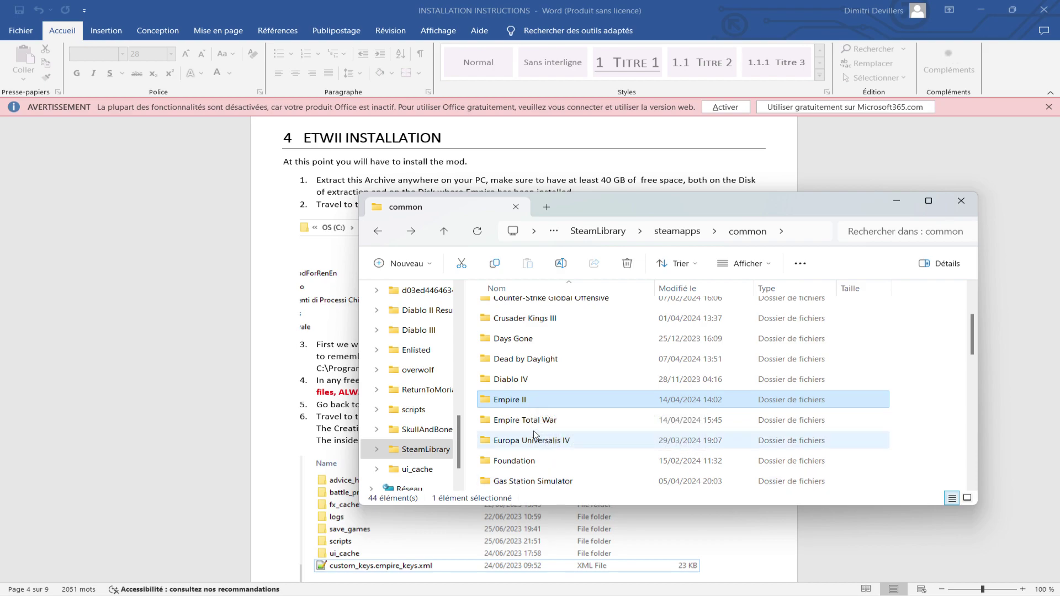
{"action": "mouse_move", "coordinate": [533, 422]}
- Open the scripts folder on EXTERNAL_USB (D:) to show the mod scripts that must be copied
{"action": "left_click", "coordinate": [414, 410]}
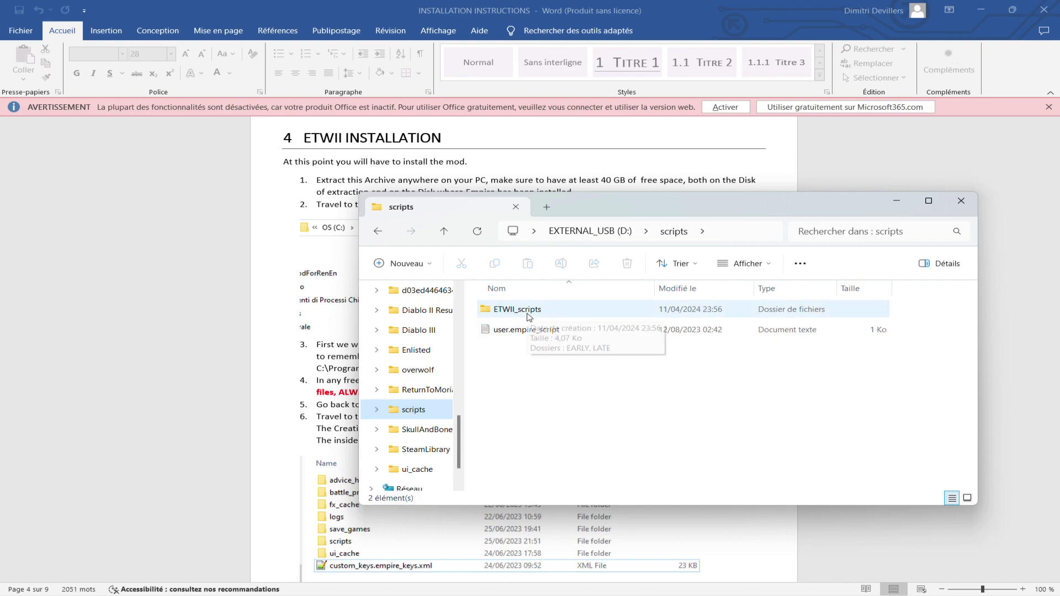
{"action": "left_click", "coordinate": [416, 412]}
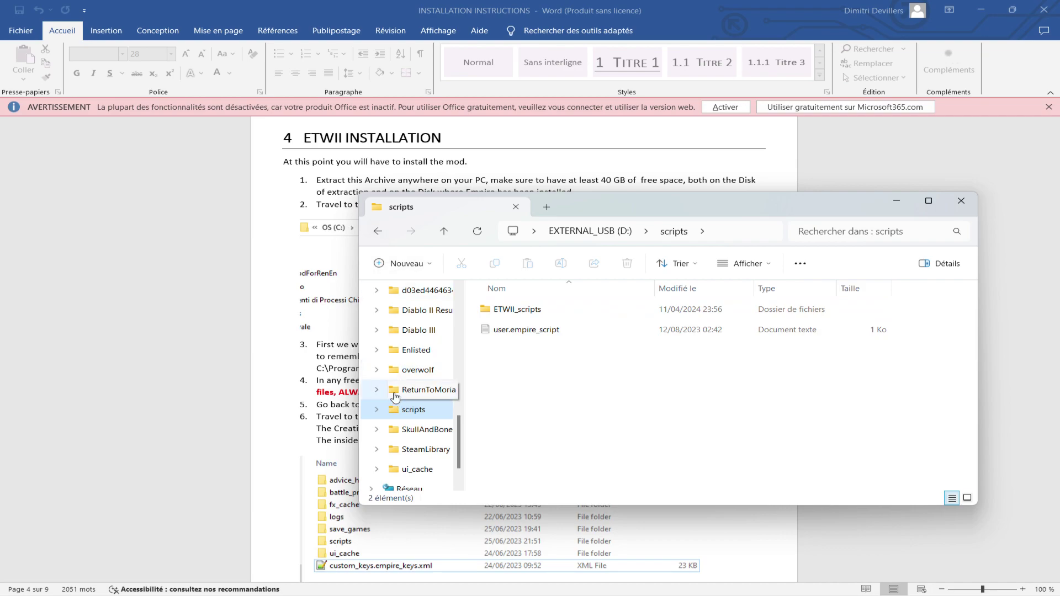
- Search Windows for %APPDATA% and open the Roaming folder
{"action": "left_click", "coordinate": [378, 582]}
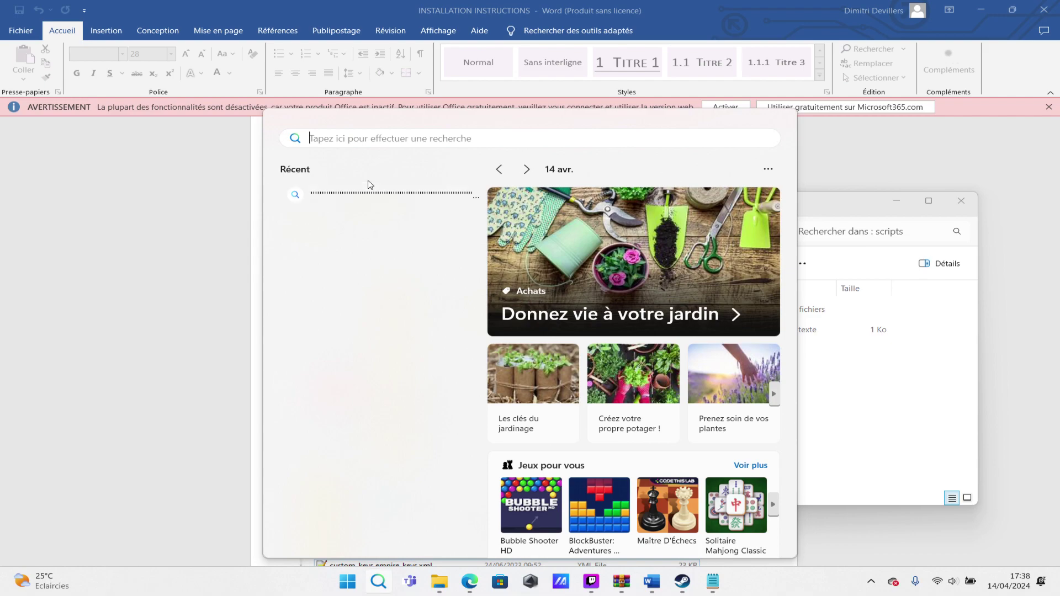
{"action": "type", "text": "%AP"}
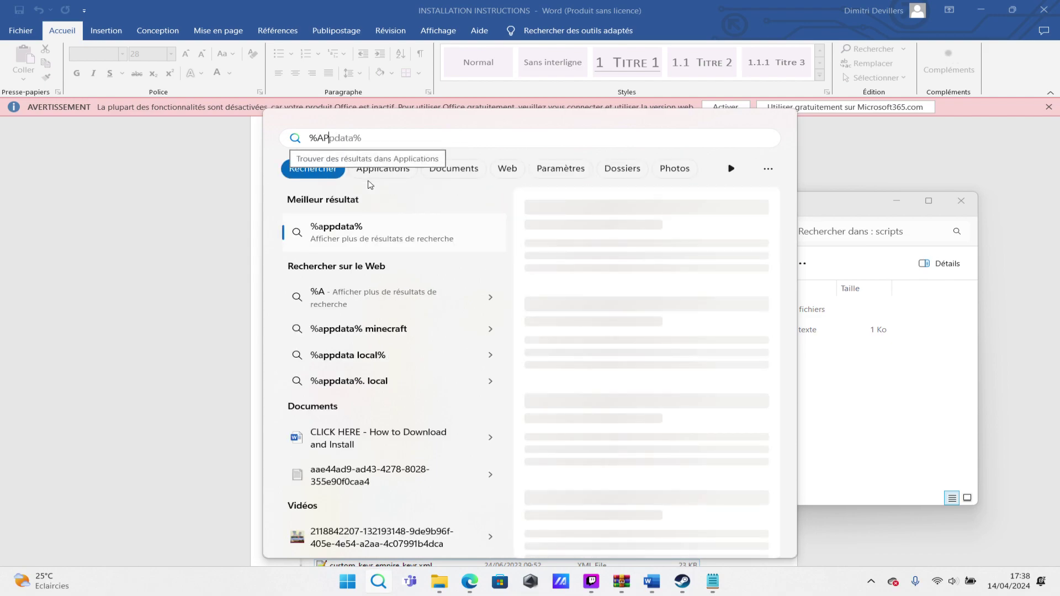
{"action": "type", "text": "PDARA"}
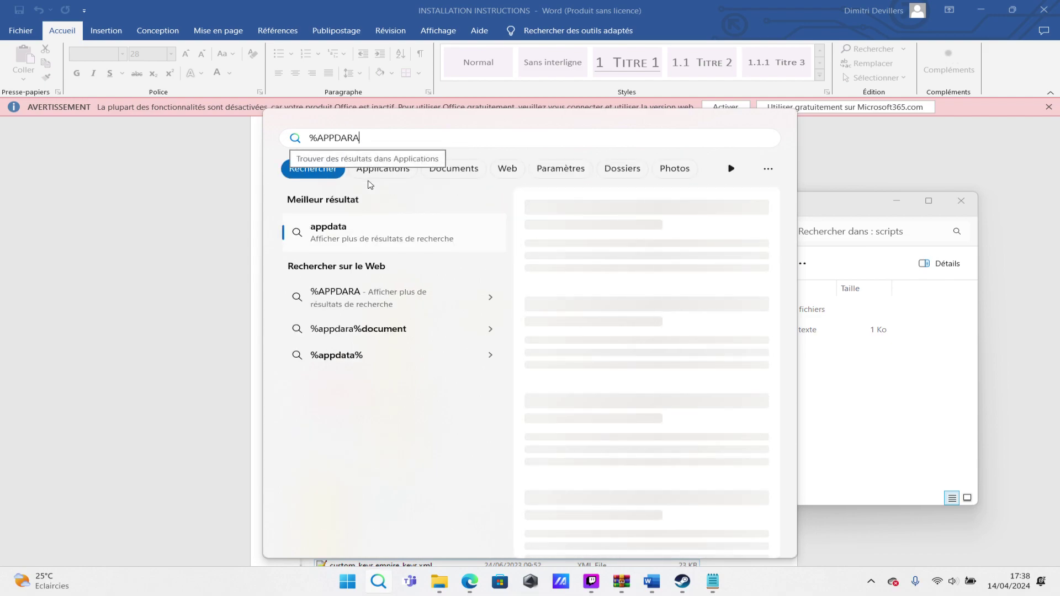
{"action": "key", "text": "BackSpace"}
{"action": "key", "text": "BackSpace"}
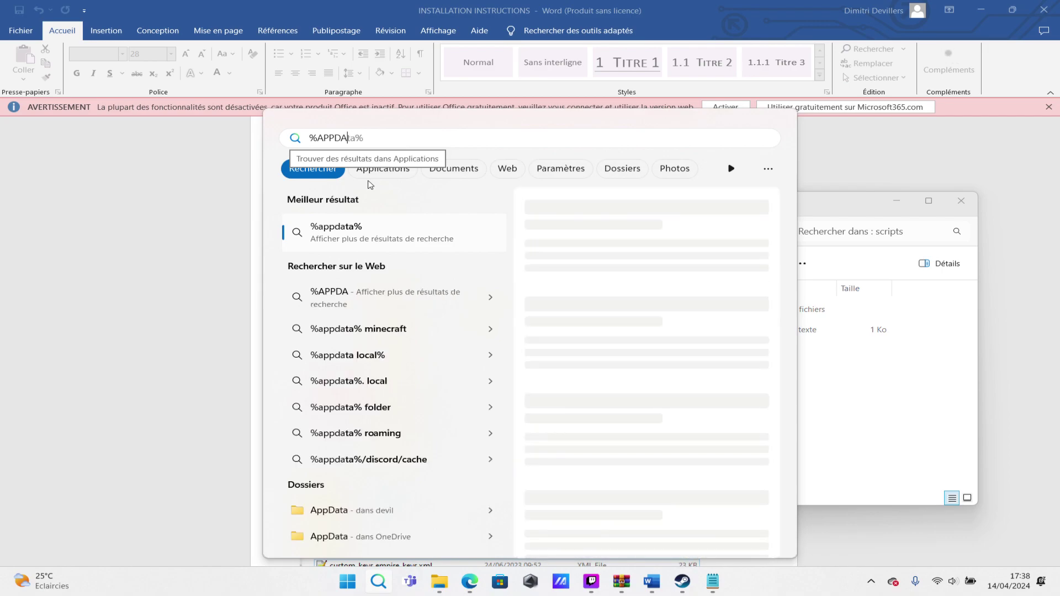
{"action": "type", "text": "TA%"}
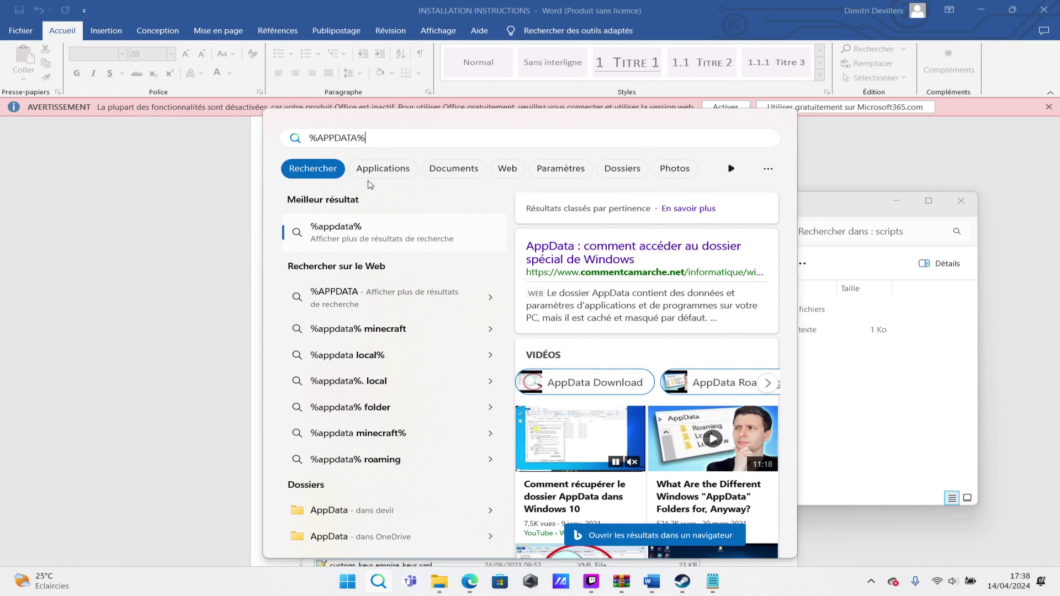
{"action": "key", "text": "Return"}
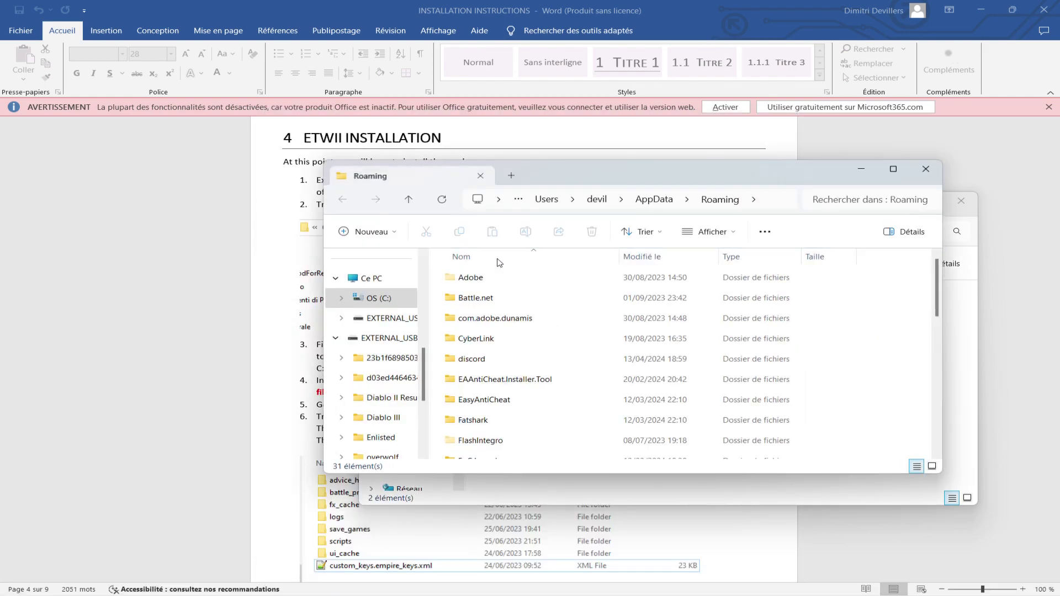
- Open The Creative Assembly folder inside Roaming, enter its Empire folder and locate the scripts folder there
{"action": "scroll", "coordinate": [552, 428], "scroll_direction": "down", "scroll_amount": 4}
{"action": "scroll", "coordinate": [509, 417], "scroll_direction": "down", "scroll_amount": 3}
{"action": "double_click", "coordinate": [497, 305]}
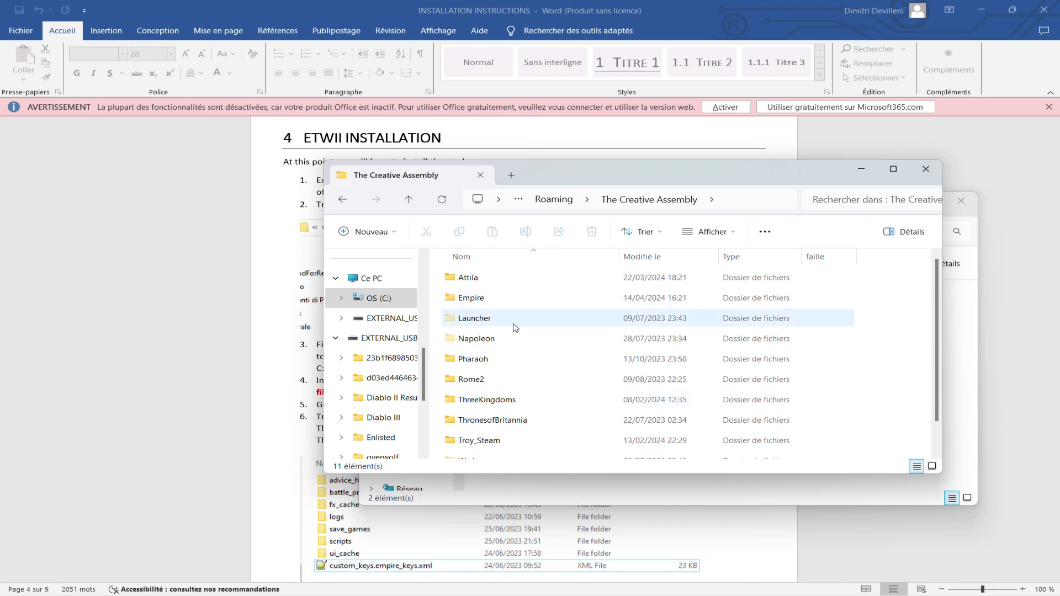
{"action": "mouse_move", "coordinate": [505, 307]}
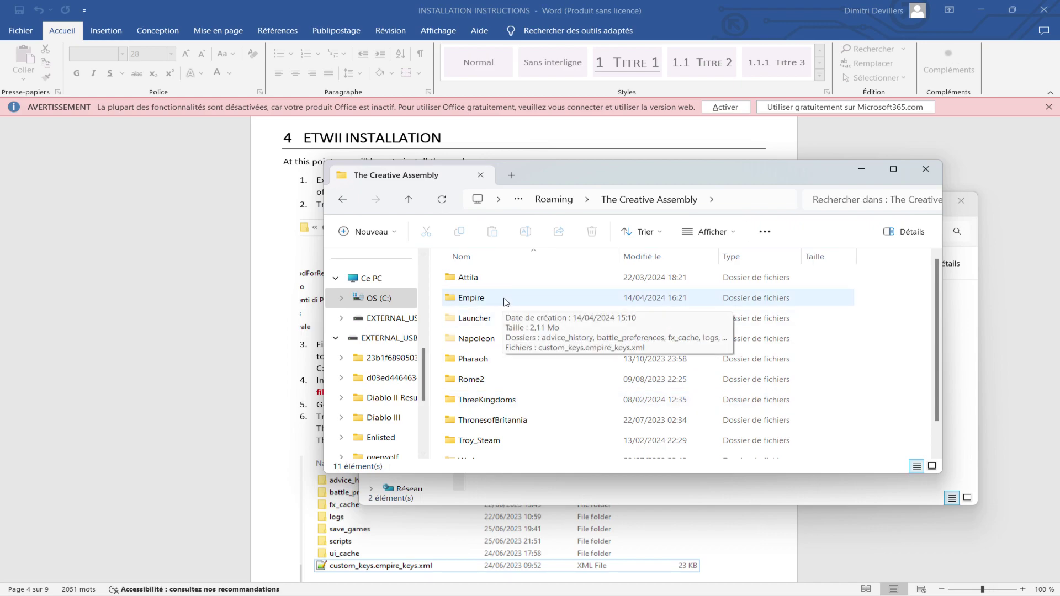
{"action": "double_click", "coordinate": [507, 302]}
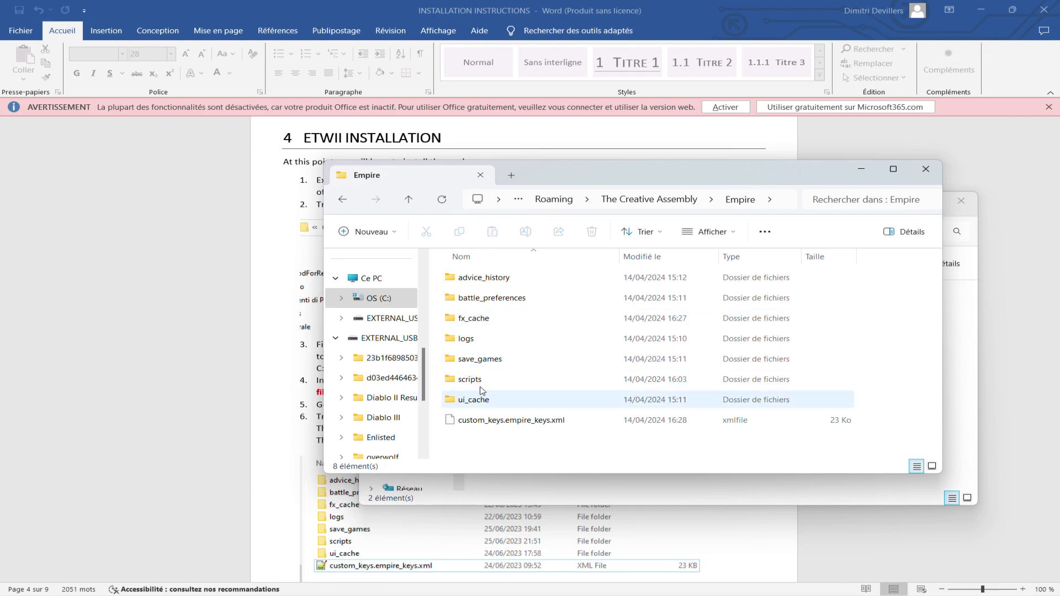
{"action": "mouse_move", "coordinate": [484, 386]}
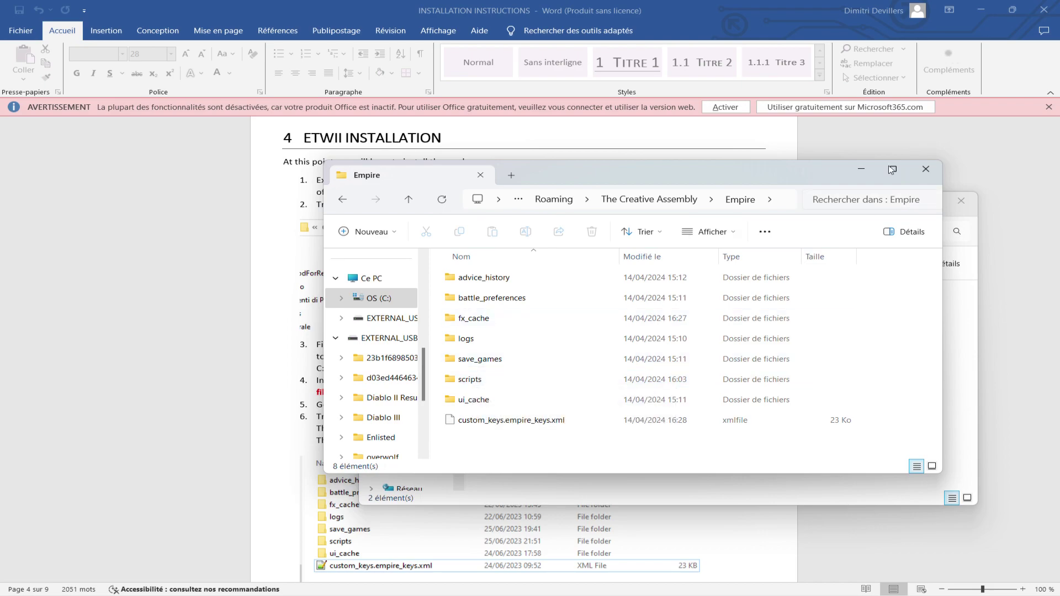
- Minimize the Empire and scripts folder windows, switch to Edge and open the ETWII V4 - Files From Cece Google Drive folder from the installer page
{"action": "left_click", "coordinate": [860, 170]}
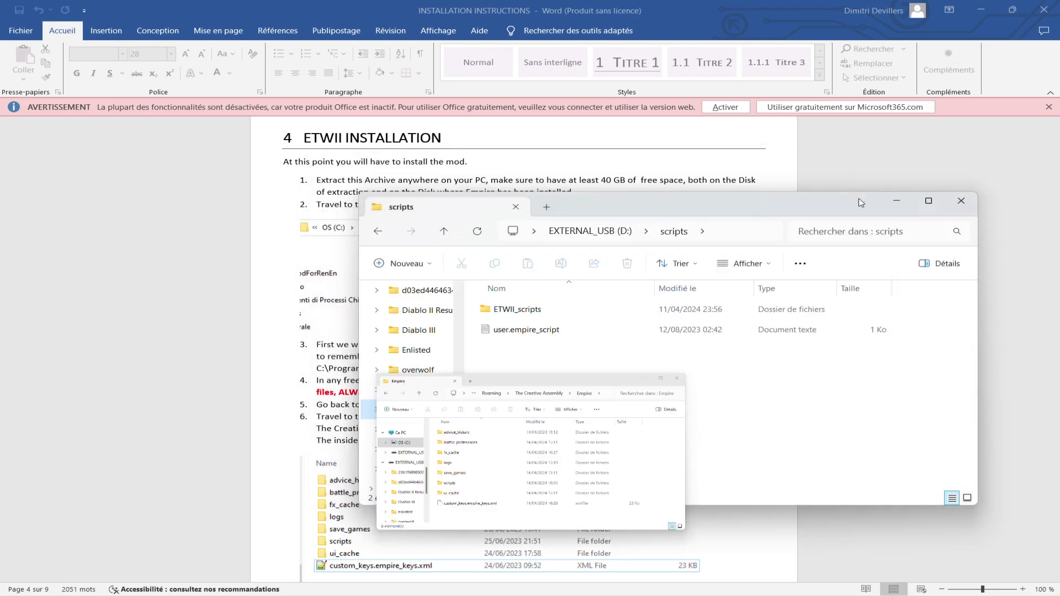
{"action": "left_click", "coordinate": [902, 200]}
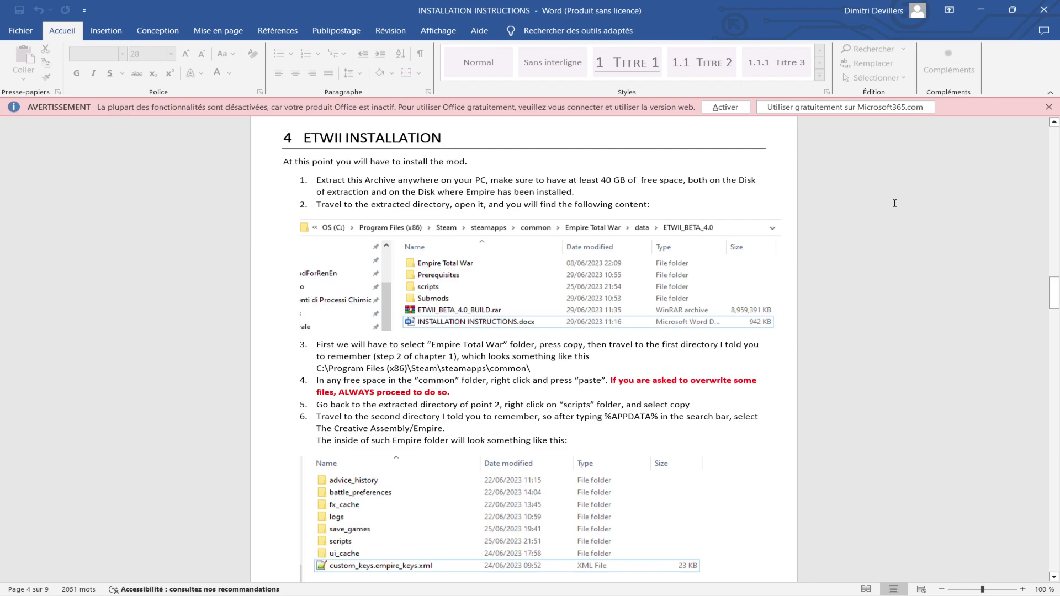
{"action": "mouse_move", "coordinate": [705, 571]}
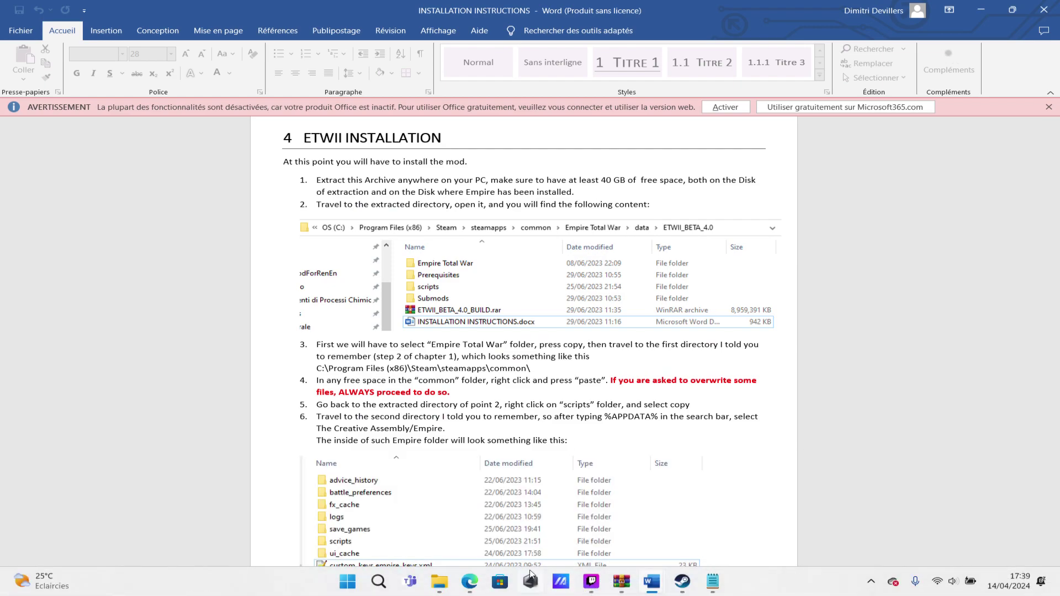
{"action": "left_click", "coordinate": [471, 581]}
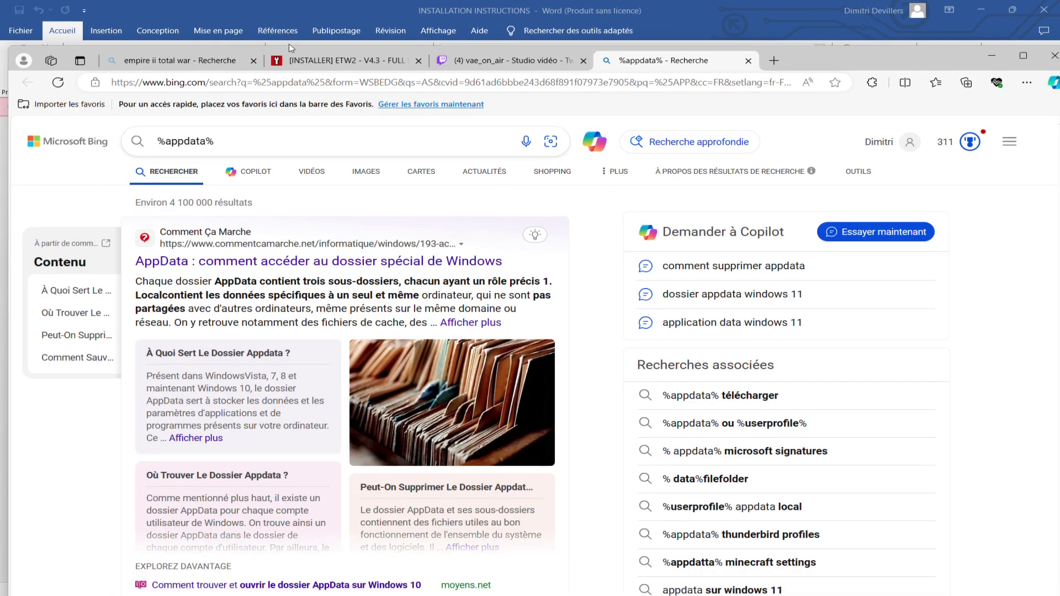
{"action": "left_click", "coordinate": [309, 60]}
{"action": "left_click", "coordinate": [510, 409]}
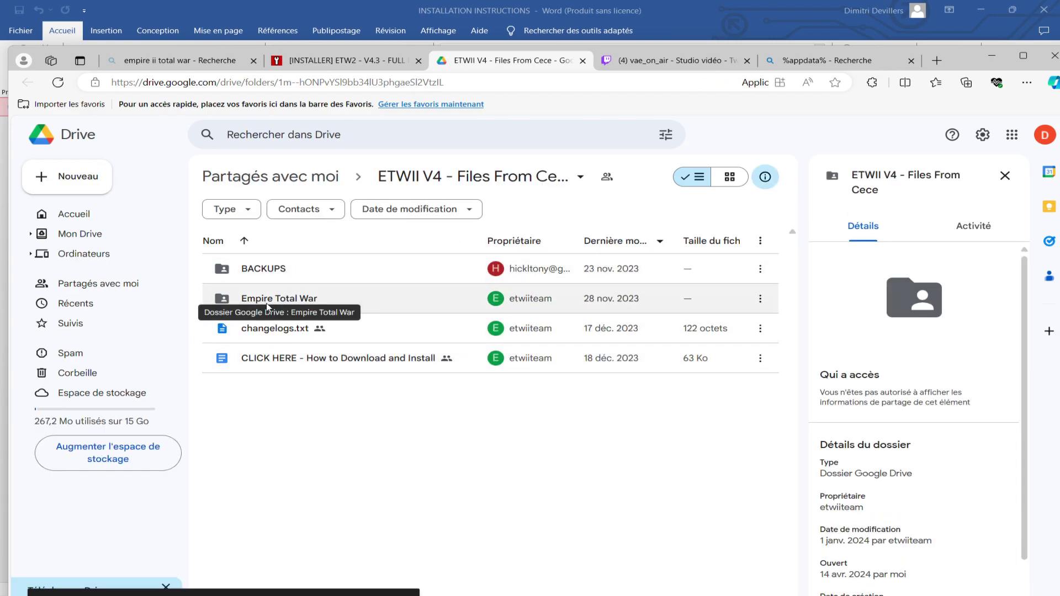
- Select the CLICK HERE - How to Download and Install file in Drive, then switch to its downloaded copy in Word and read the steps
{"action": "right_click", "coordinate": [297, 364]}
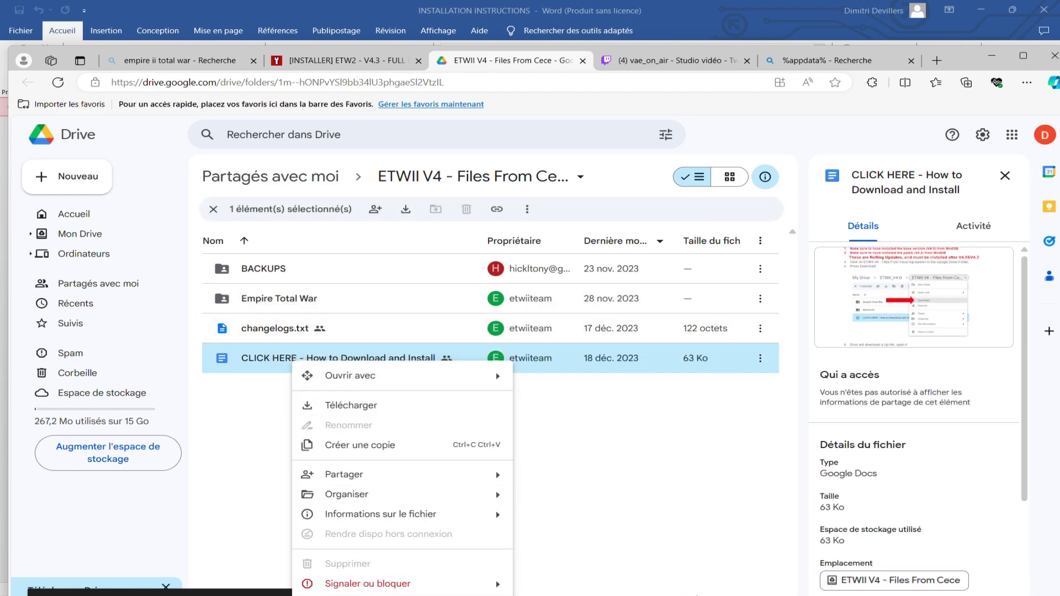
{"action": "mouse_move", "coordinate": [760, 579]}
{"action": "mouse_move", "coordinate": [651, 581]}
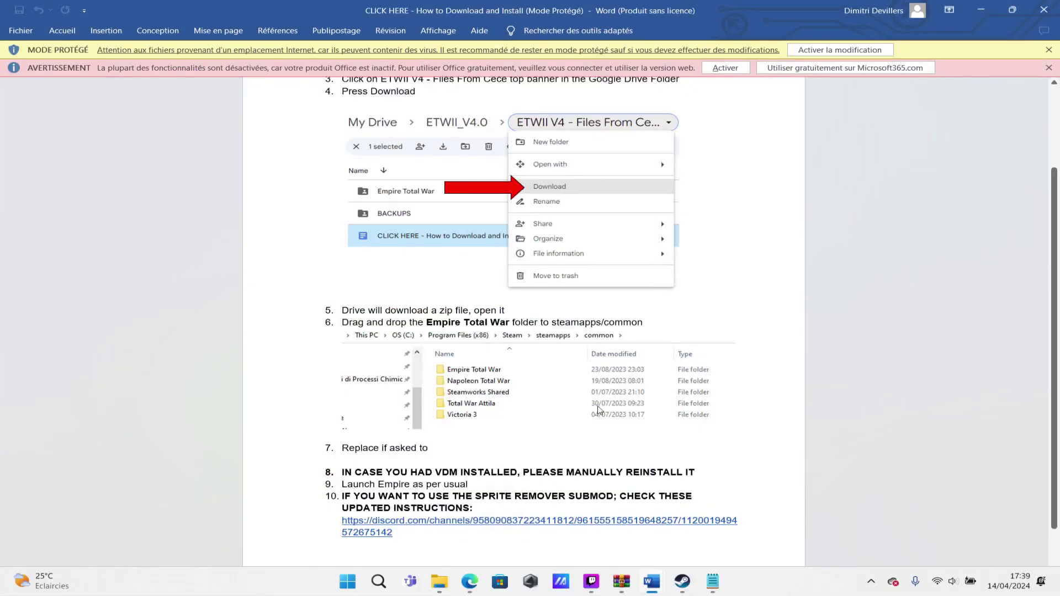
{"action": "scroll", "coordinate": [600, 404], "scroll_direction": "up", "scroll_amount": 3}
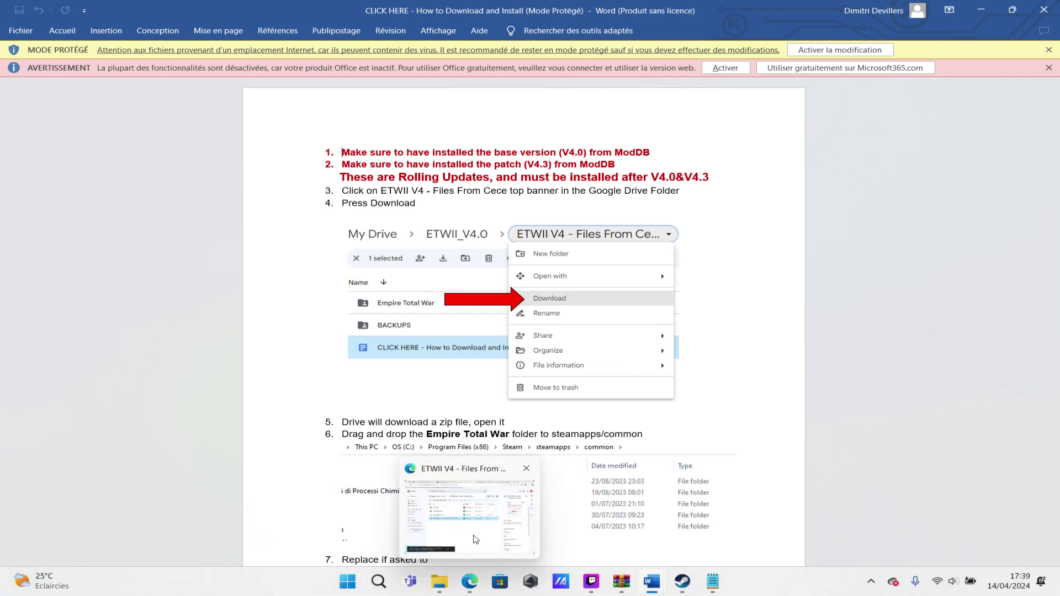
- Return to Edge, select the Empire Total War folder in Drive and open the downloaded Empire Total War-20240414T135707Z-001.zip in WinRAR
{"action": "left_click", "coordinate": [473, 572]}
{"action": "right_click", "coordinate": [294, 299]}
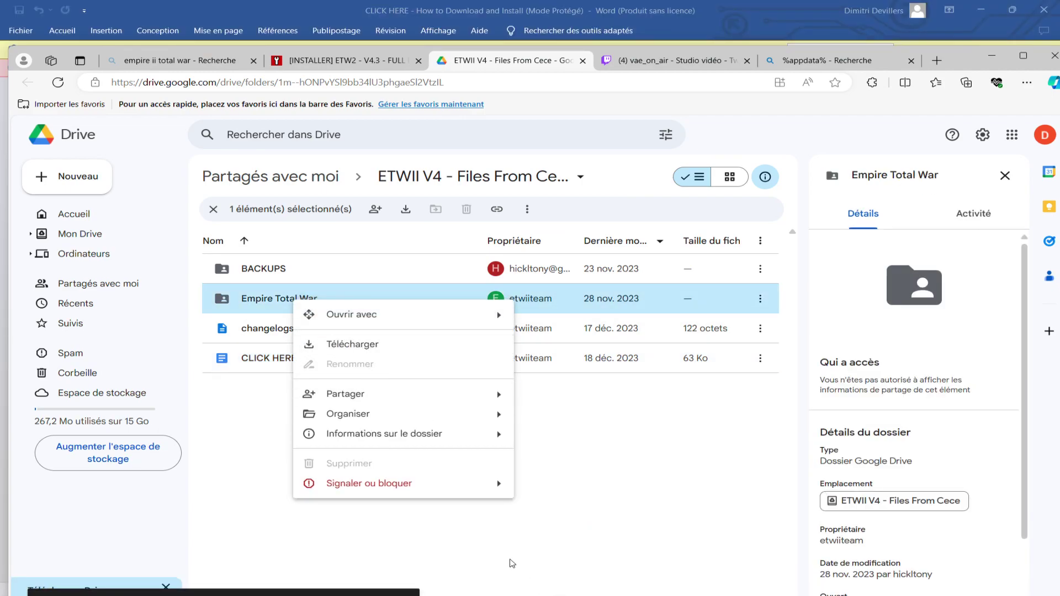
{"action": "left_click", "coordinate": [1027, 82]}
{"action": "left_click", "coordinate": [817, 253]}
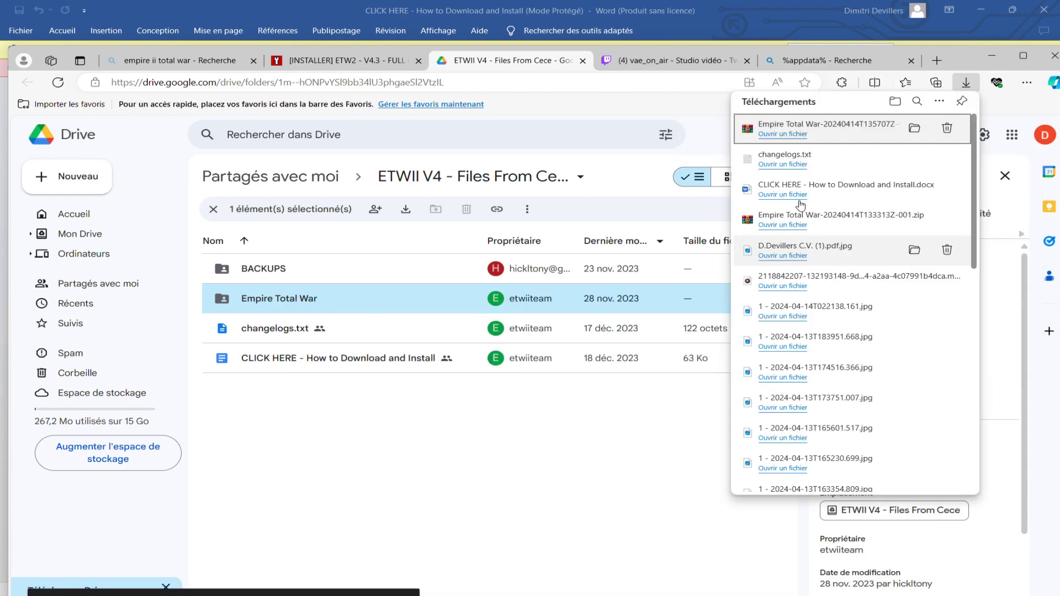
{"action": "left_click", "coordinate": [785, 133]}
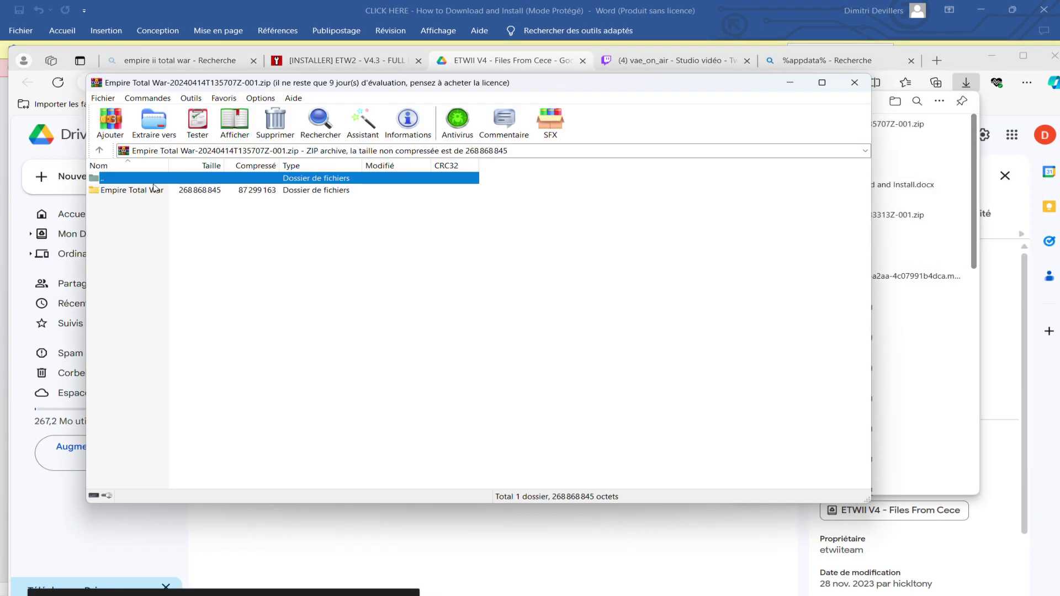
- Choose D:\SteamLibrary\steamapps\common as the extraction path for the archive's Empire Total War folder, then cancel the extraction
{"action": "left_click", "coordinate": [156, 190]}
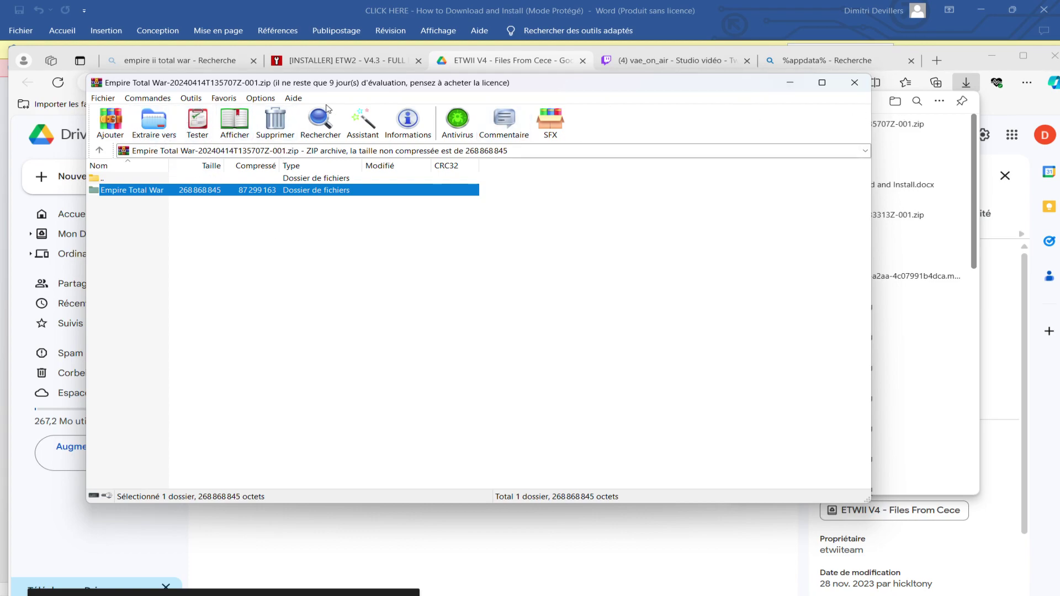
{"action": "left_click", "coordinate": [154, 122]}
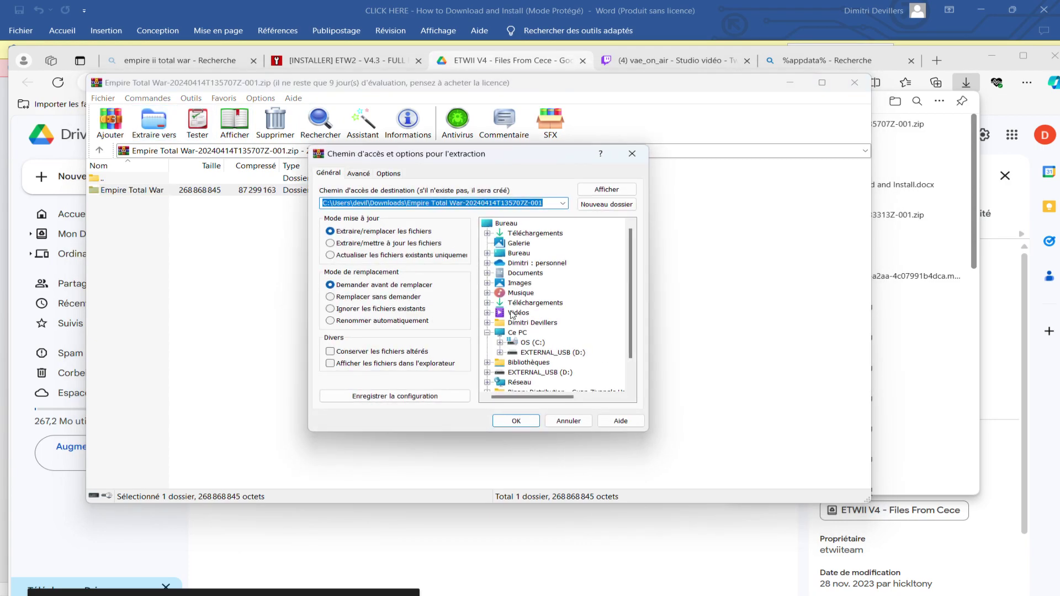
{"action": "left_click", "coordinate": [500, 353]}
{"action": "scroll", "coordinate": [520, 365], "scroll_direction": "down", "scroll_amount": 1}
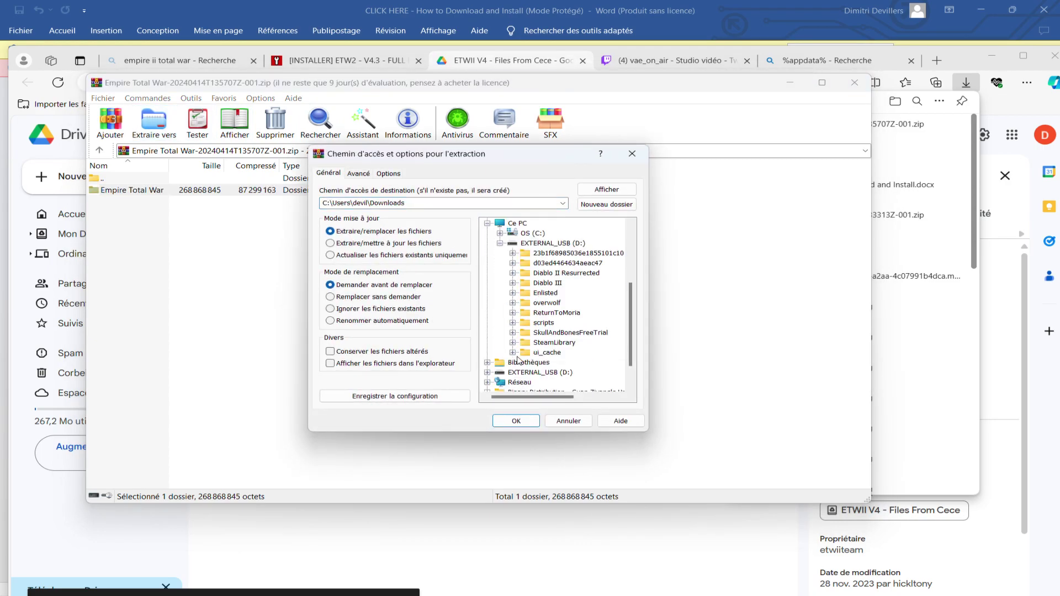
{"action": "left_click", "coordinate": [513, 343]}
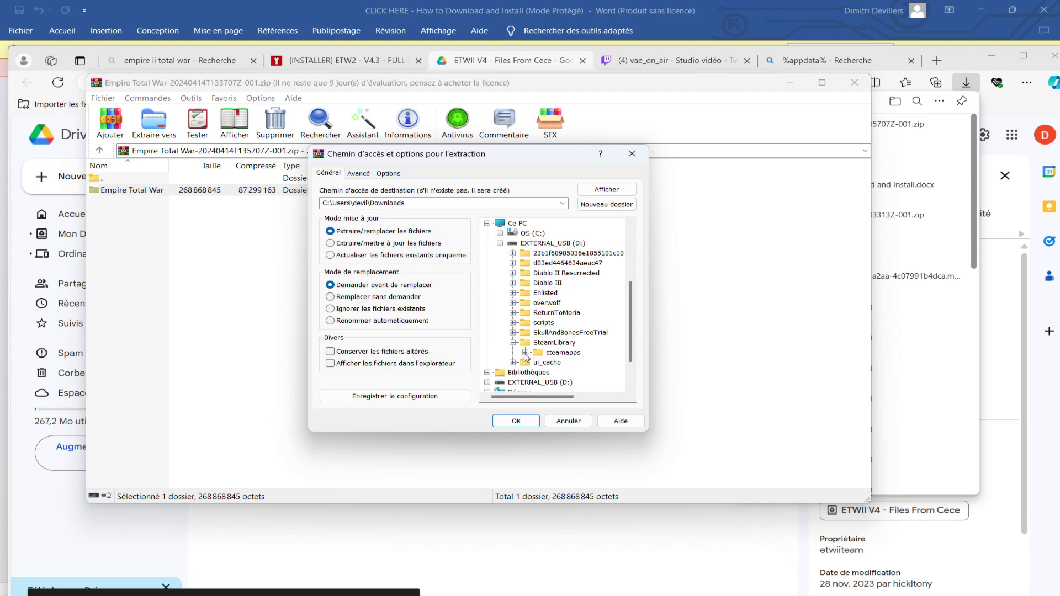
{"action": "left_click", "coordinate": [526, 354]}
{"action": "left_click", "coordinate": [538, 333]}
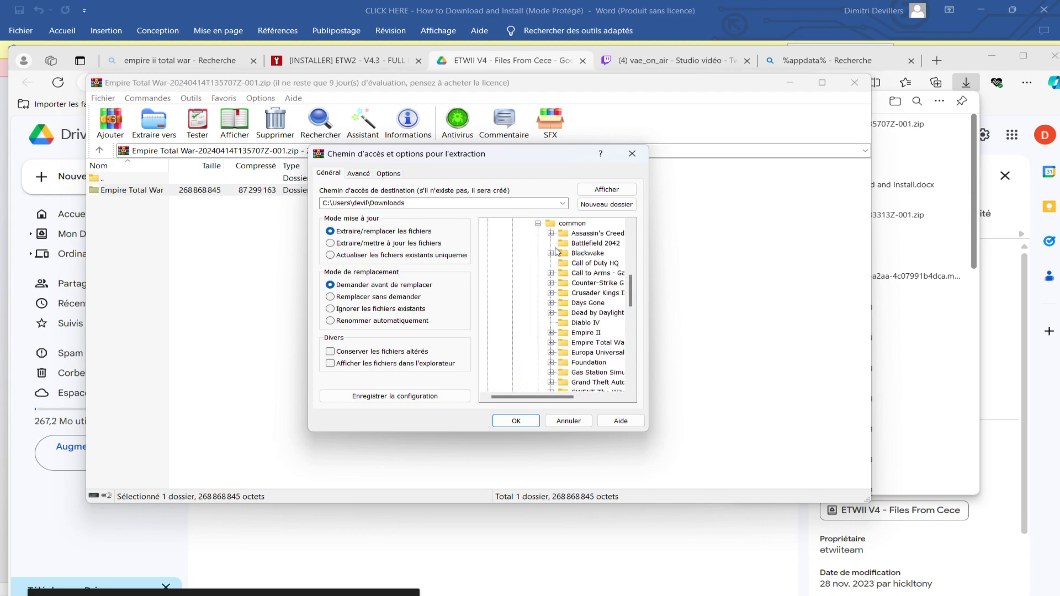
{"action": "scroll", "coordinate": [557, 252], "scroll_direction": "up", "scroll_amount": 1}
{"action": "left_click", "coordinate": [572, 253]}
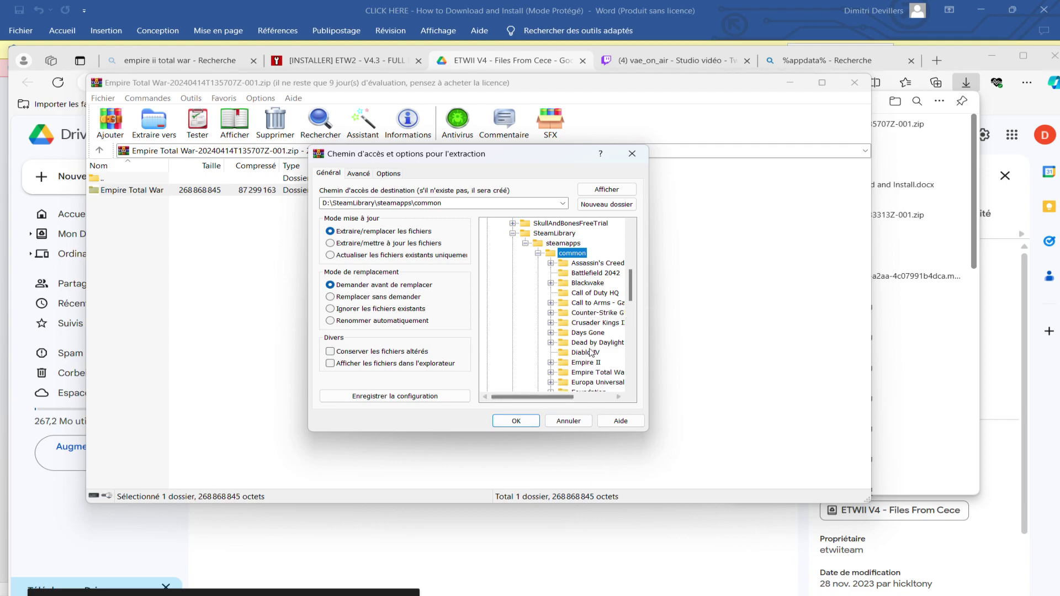
{"action": "scroll", "coordinate": [590, 353], "scroll_direction": "down", "scroll_amount": 1}
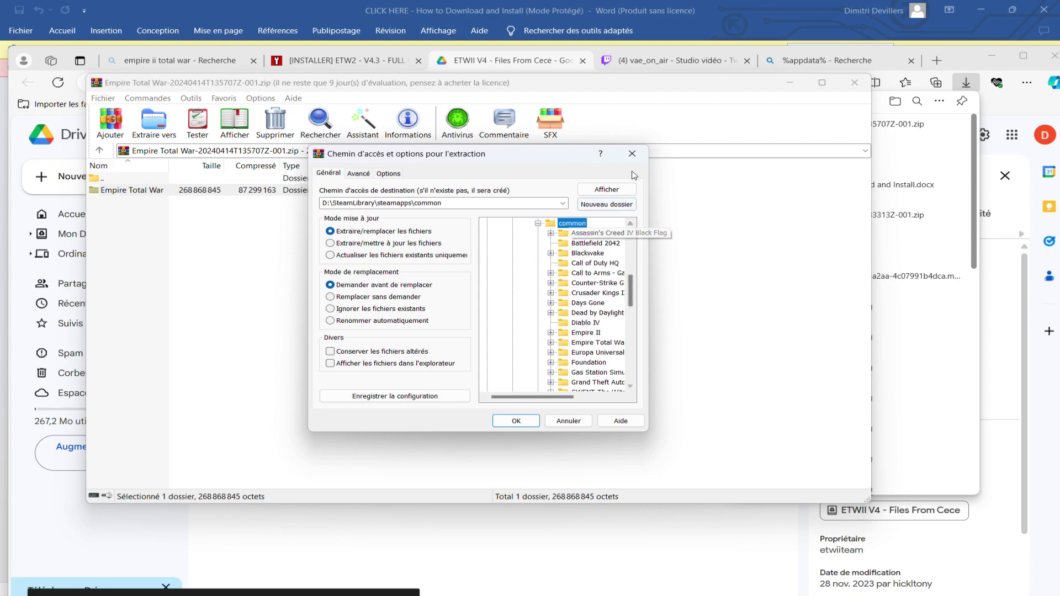
{"action": "left_click", "coordinate": [632, 154]}
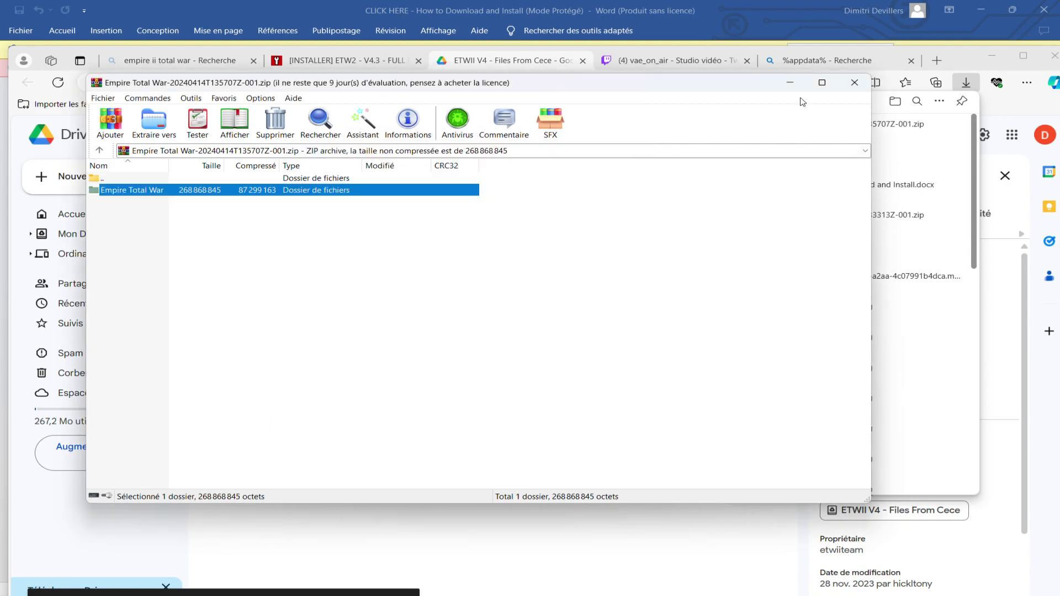
- Minimize WinRAR, switch to the INSTALLATION INSTRUCTIONS document in Word and go to section 5, SUBMOD INSTALLATION
{"action": "left_click", "coordinate": [791, 83]}
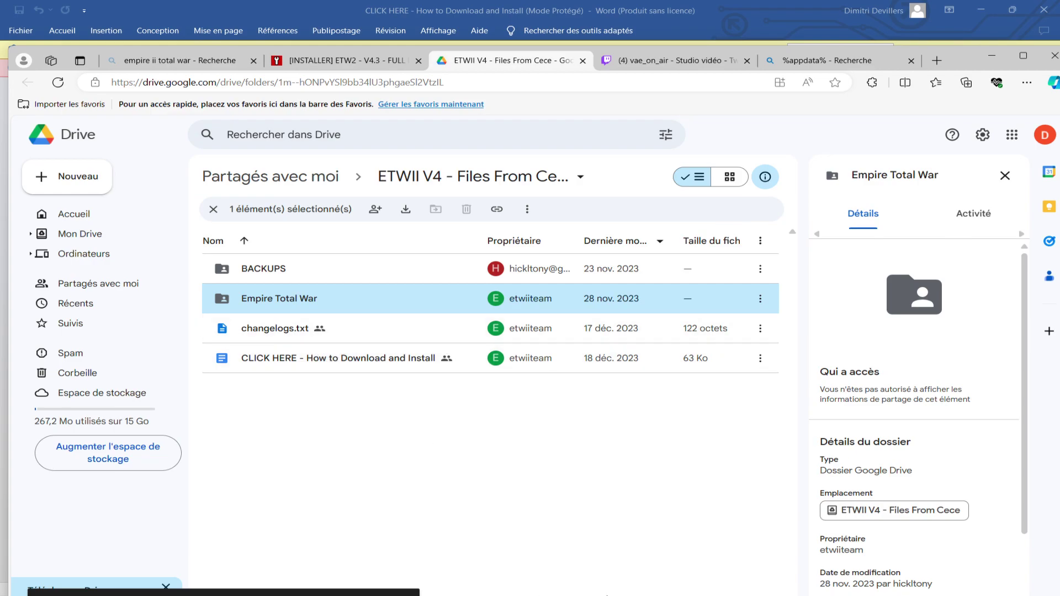
{"action": "mouse_move", "coordinate": [483, 585]}
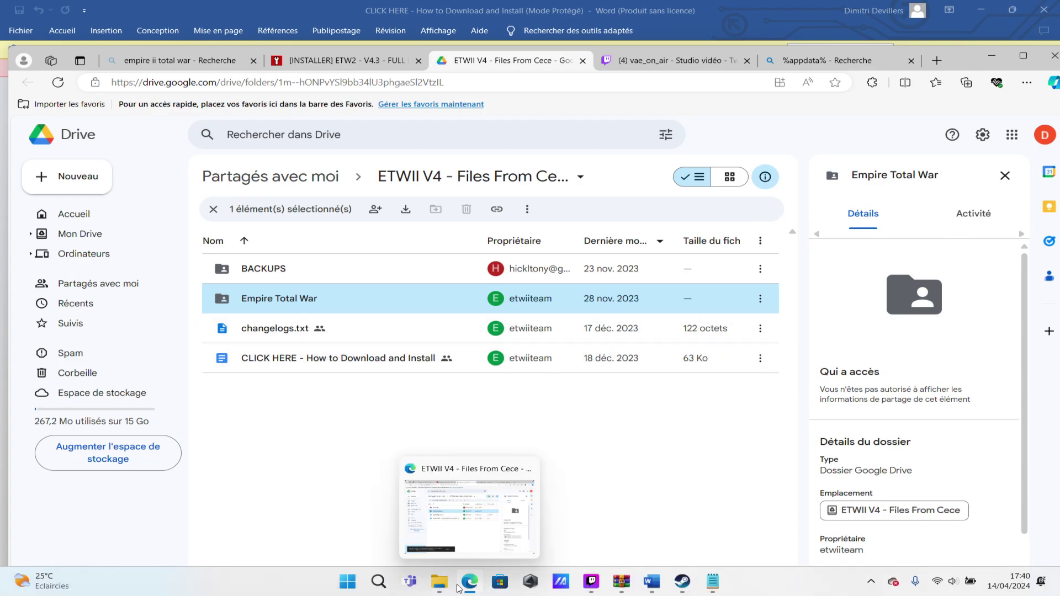
{"action": "mouse_move", "coordinate": [649, 585]}
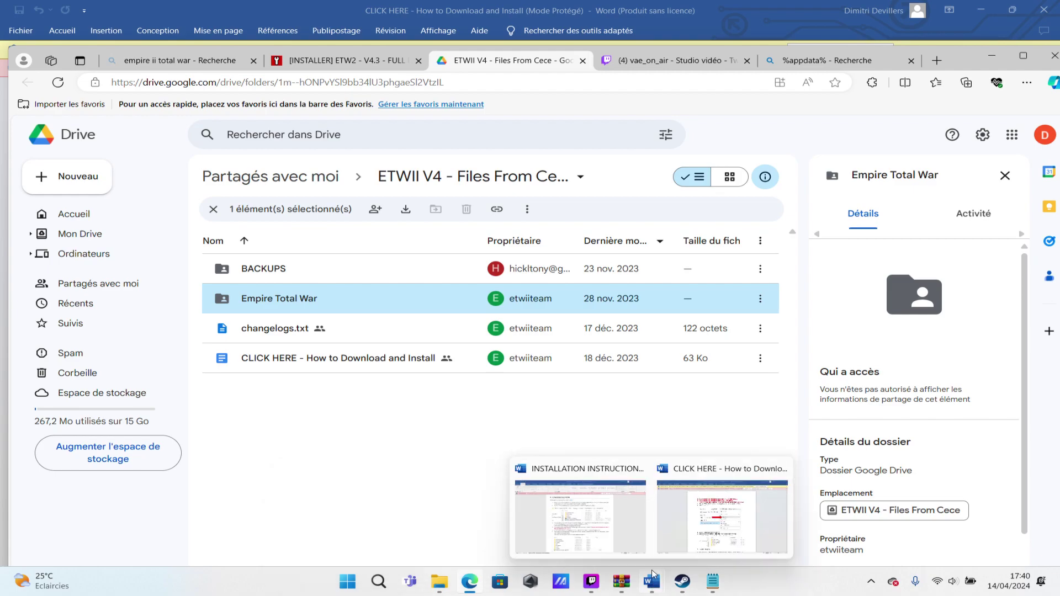
{"action": "left_click", "coordinate": [580, 530]}
{"action": "scroll", "coordinate": [572, 449], "scroll_direction": "down", "scroll_amount": 15}
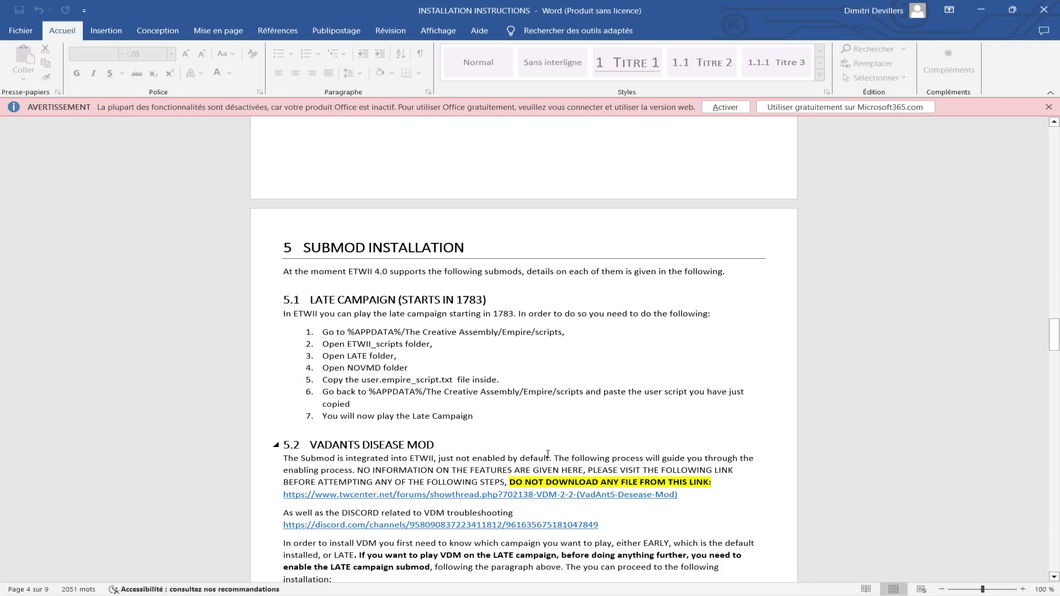
- Read sections 5.1 Late Campaign and 5.2 Vadants Disease Mod, including the W.A.L.I launcher instructions
{"action": "scroll", "coordinate": [548, 454], "scroll_direction": "down", "scroll_amount": 2}
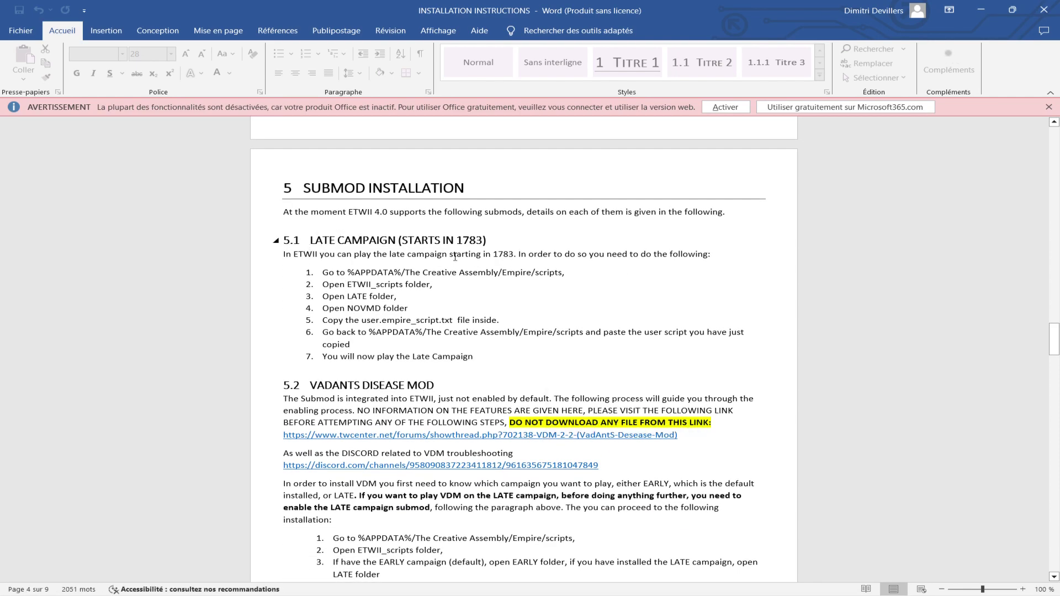
{"action": "scroll", "coordinate": [407, 416], "scroll_direction": "down", "scroll_amount": 1}
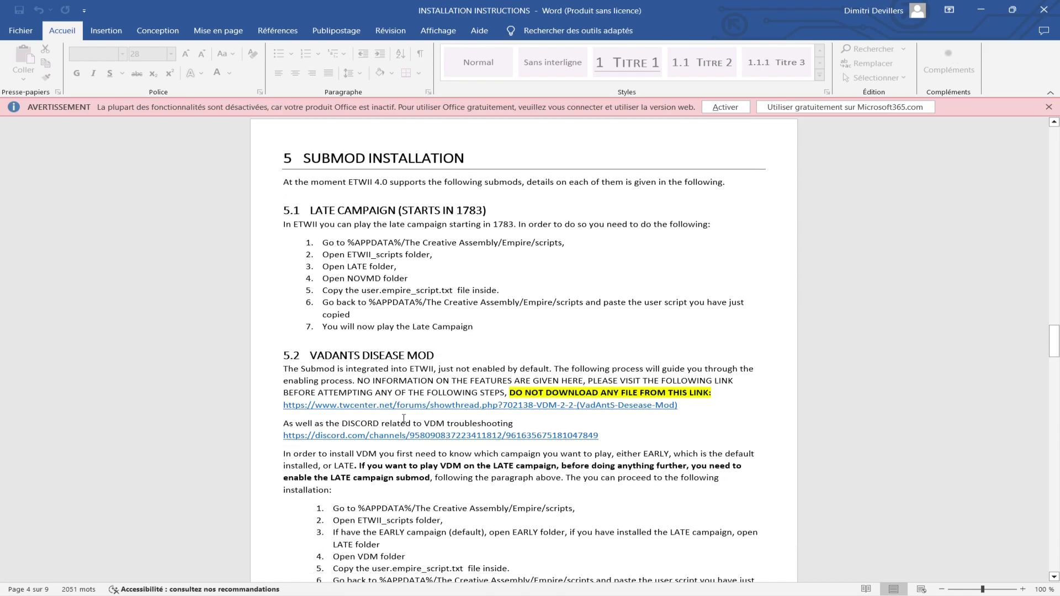
{"action": "scroll", "coordinate": [413, 412], "scroll_direction": "down", "scroll_amount": 9}
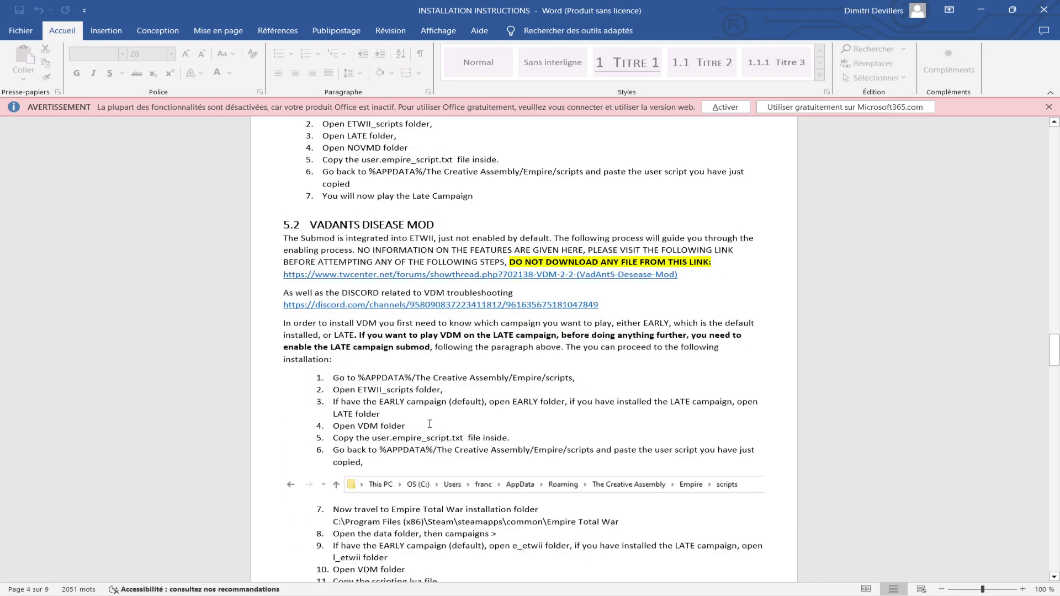
{"action": "scroll", "coordinate": [430, 424], "scroll_direction": "down", "scroll_amount": 20}
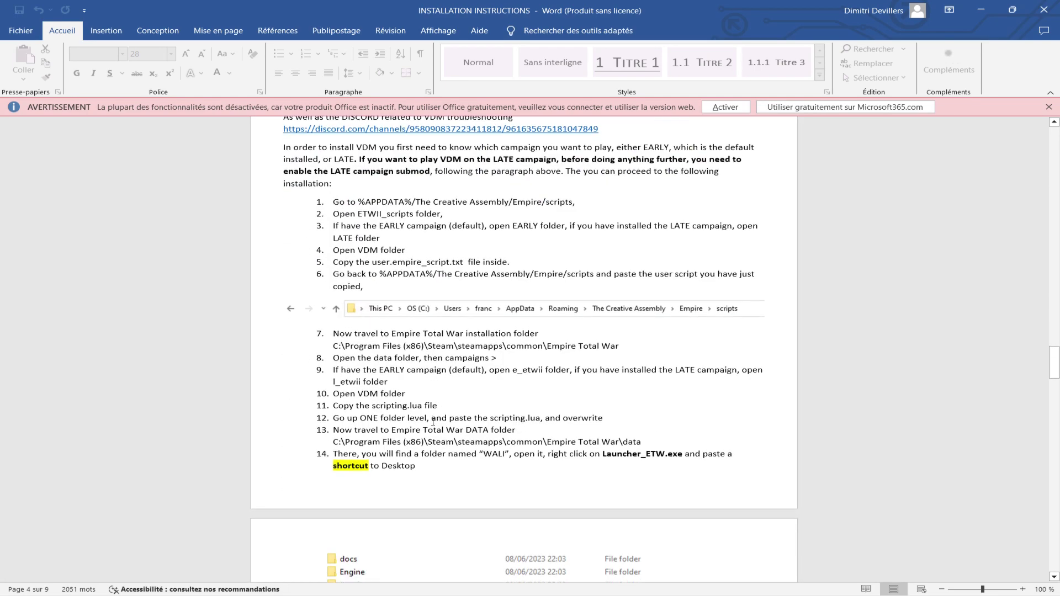
{"action": "scroll", "coordinate": [442, 418], "scroll_direction": "down", "scroll_amount": 5}
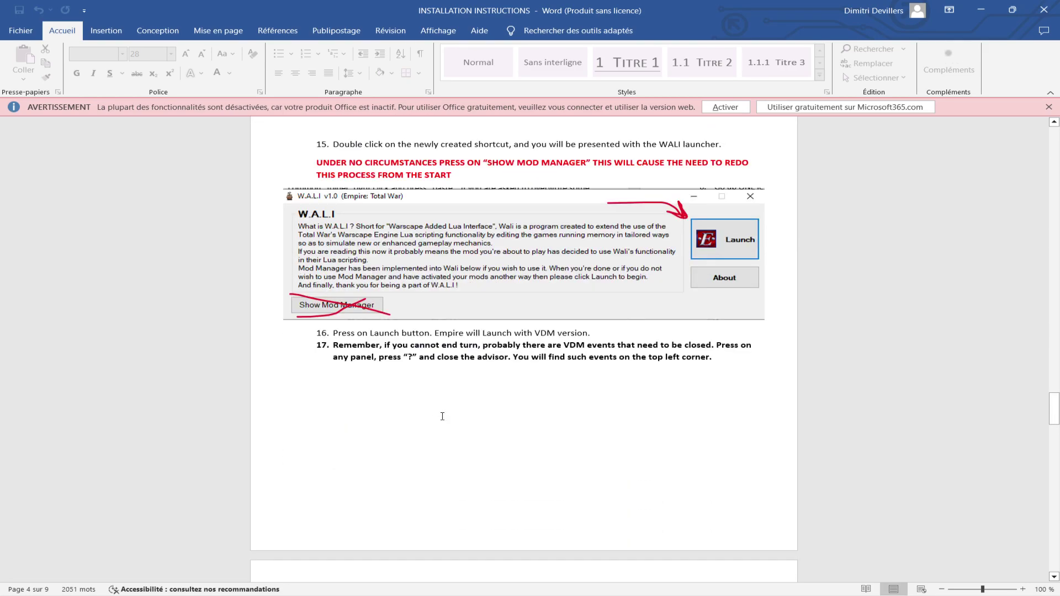
{"action": "scroll", "coordinate": [310, 415], "scroll_direction": "up", "scroll_amount": 3}
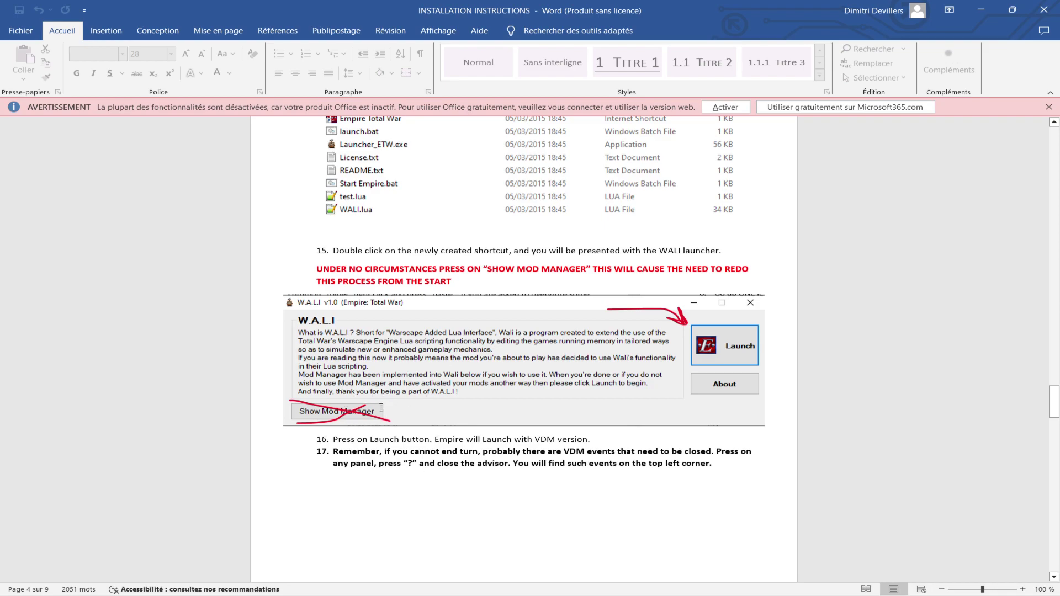
- Read sections 5.3 to 5.6 on troop replenishment, the firing arc, larger fonts and 40 units armies
{"action": "scroll", "coordinate": [379, 412], "scroll_direction": "down", "scroll_amount": 10}
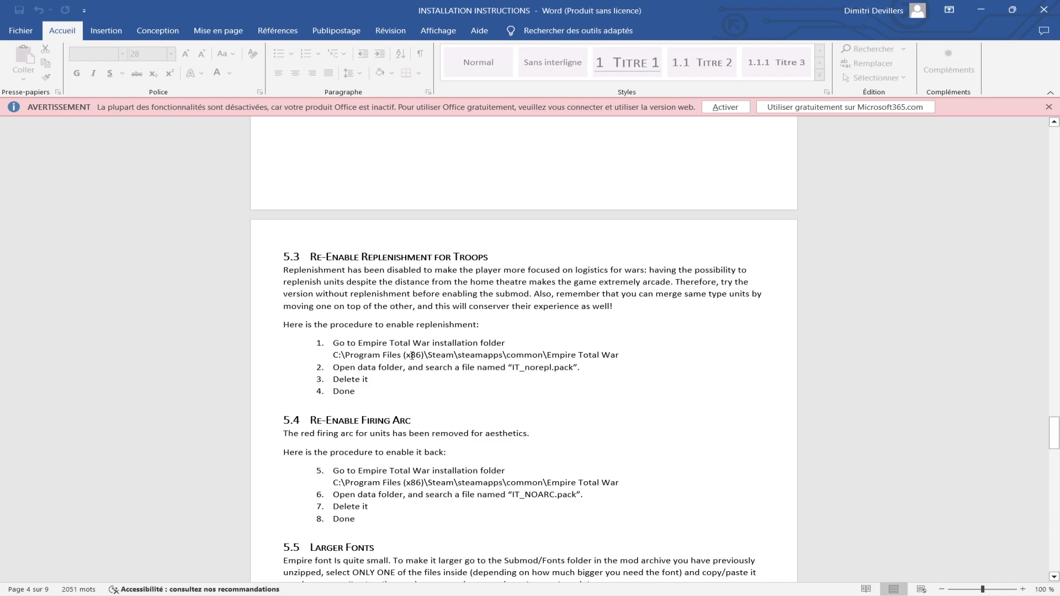
{"action": "scroll", "coordinate": [399, 361], "scroll_direction": "down", "scroll_amount": 3}
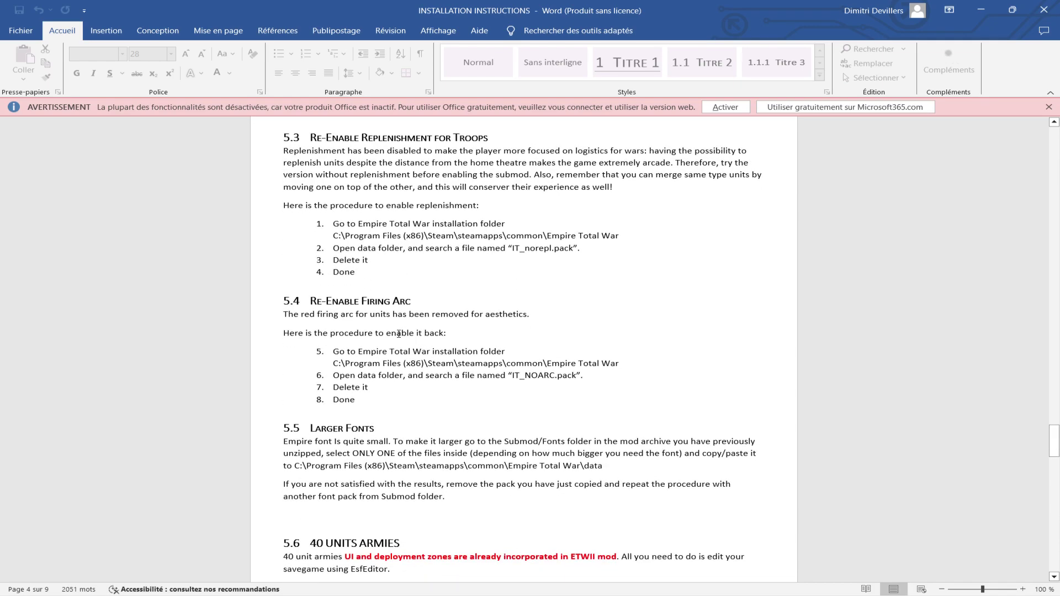
{"action": "scroll", "coordinate": [398, 334], "scroll_direction": "down", "scroll_amount": 2}
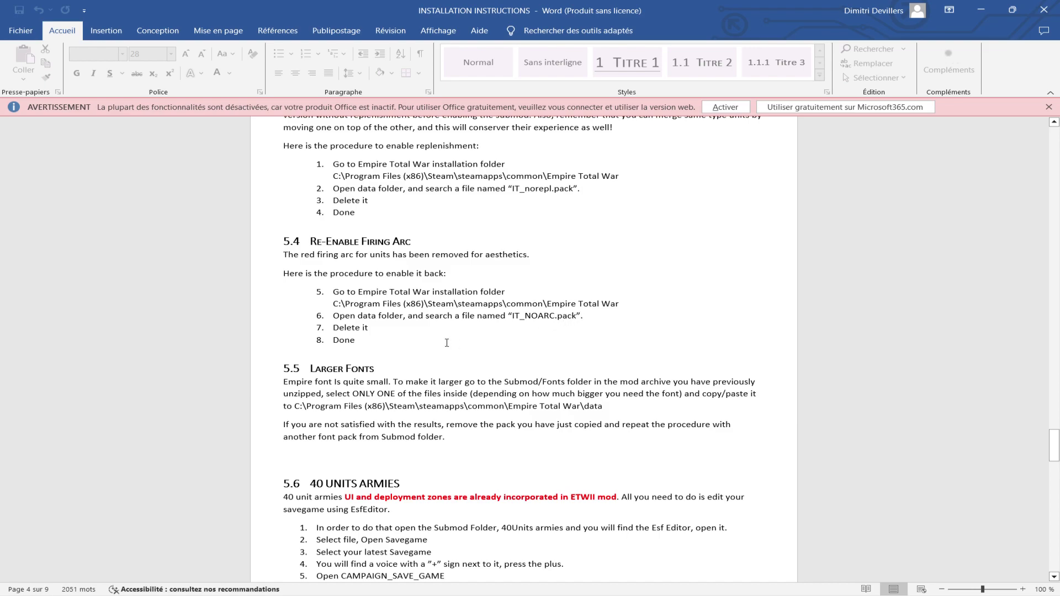
{"action": "scroll", "coordinate": [446, 343], "scroll_direction": "down", "scroll_amount": 1}
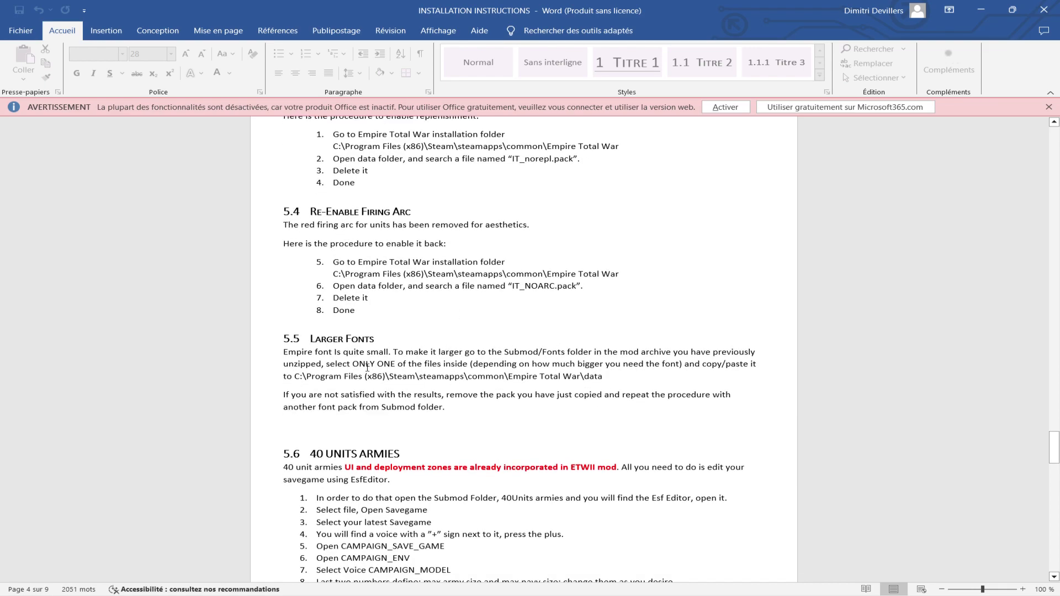
{"action": "scroll", "coordinate": [370, 375], "scroll_direction": "down", "scroll_amount": 1}
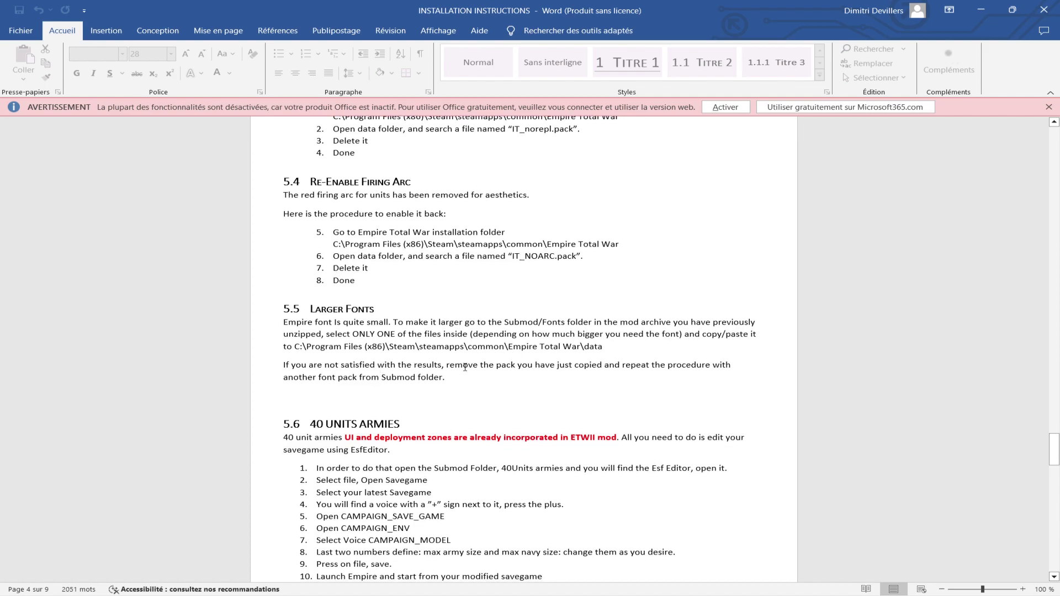
{"action": "scroll", "coordinate": [527, 390], "scroll_direction": "down", "scroll_amount": 1}
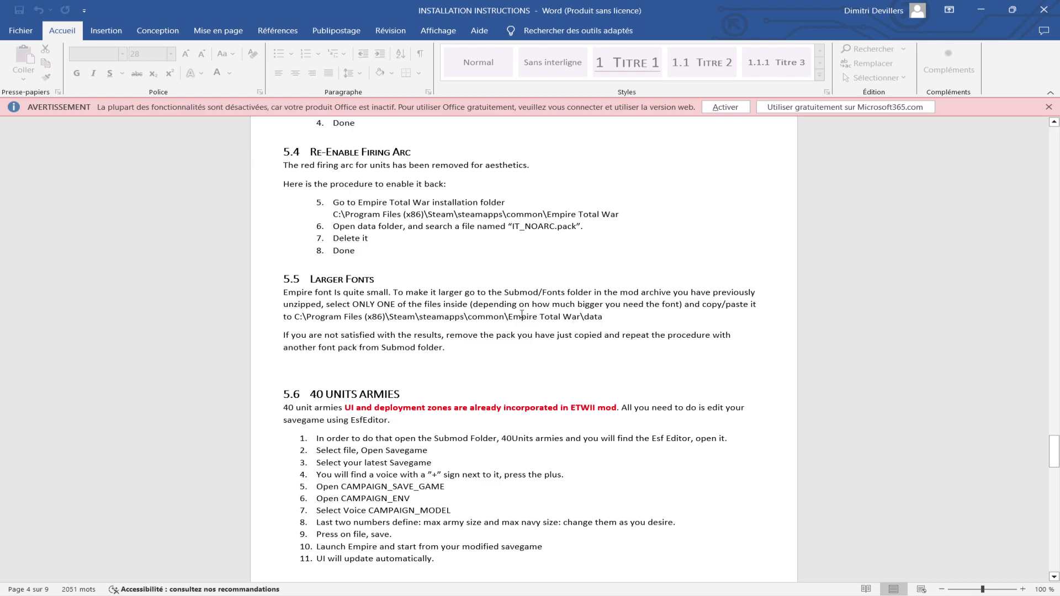
{"action": "scroll", "coordinate": [394, 292], "scroll_direction": "down", "scroll_amount": 2}
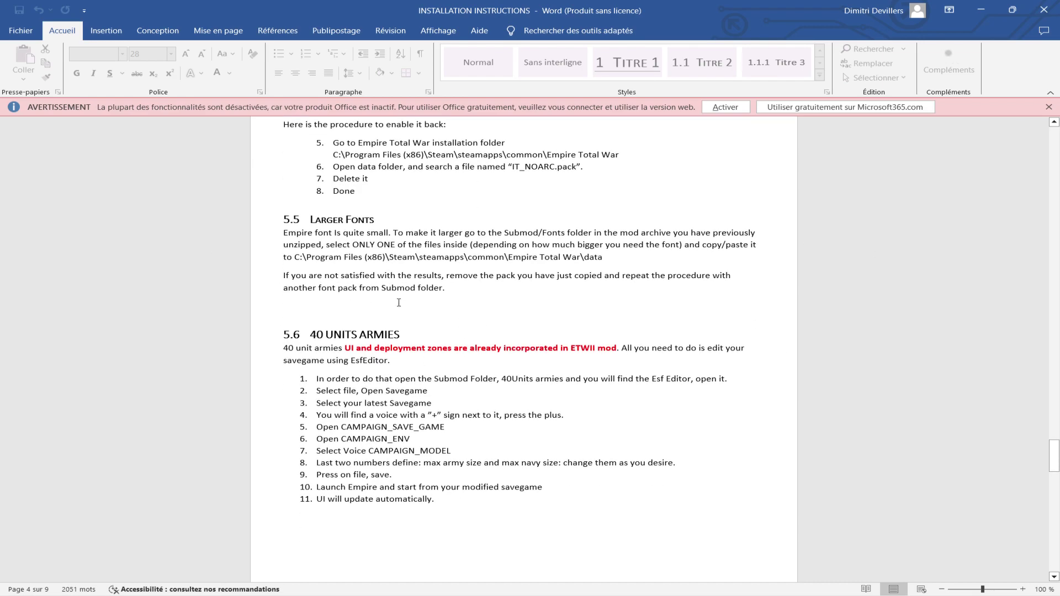
{"action": "scroll", "coordinate": [436, 297], "scroll_direction": "down", "scroll_amount": 2}
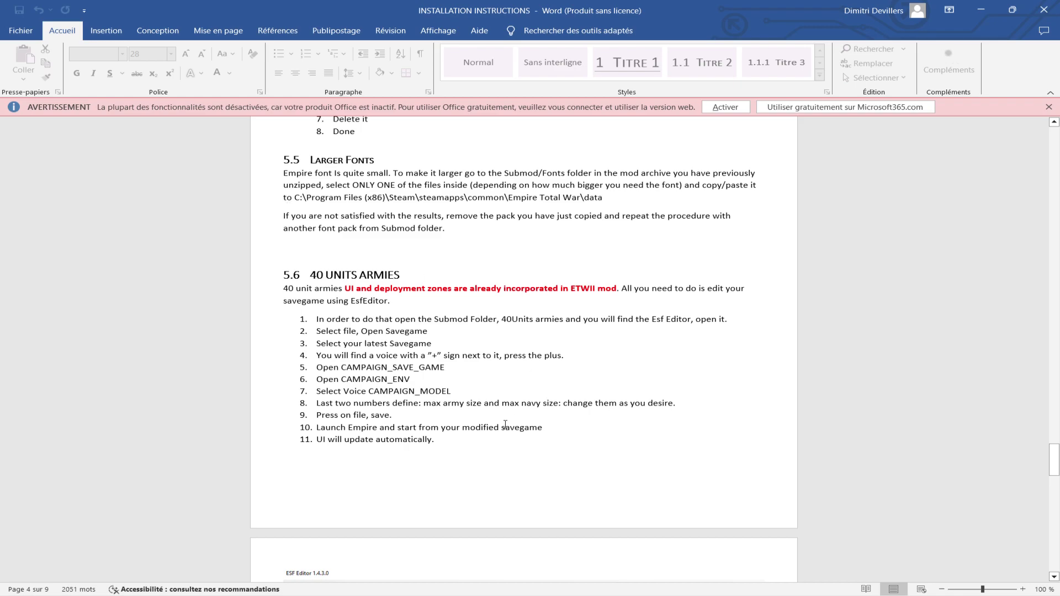
- Read submod sections 5.7 to 5.14, from removing sprites from battles to enabling the flagpole in campaign and battle
{"action": "scroll", "coordinate": [587, 317], "scroll_direction": "down", "scroll_amount": 4}
{"action": "scroll", "coordinate": [587, 318], "scroll_direction": "down", "scroll_amount": 5}
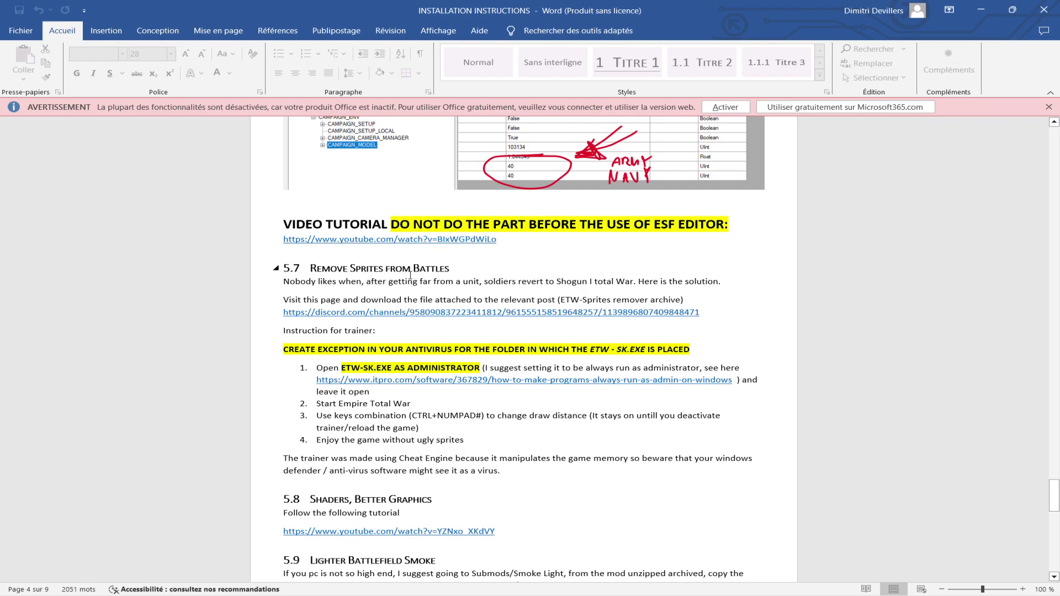
{"action": "scroll", "coordinate": [410, 275], "scroll_direction": "down", "scroll_amount": 2}
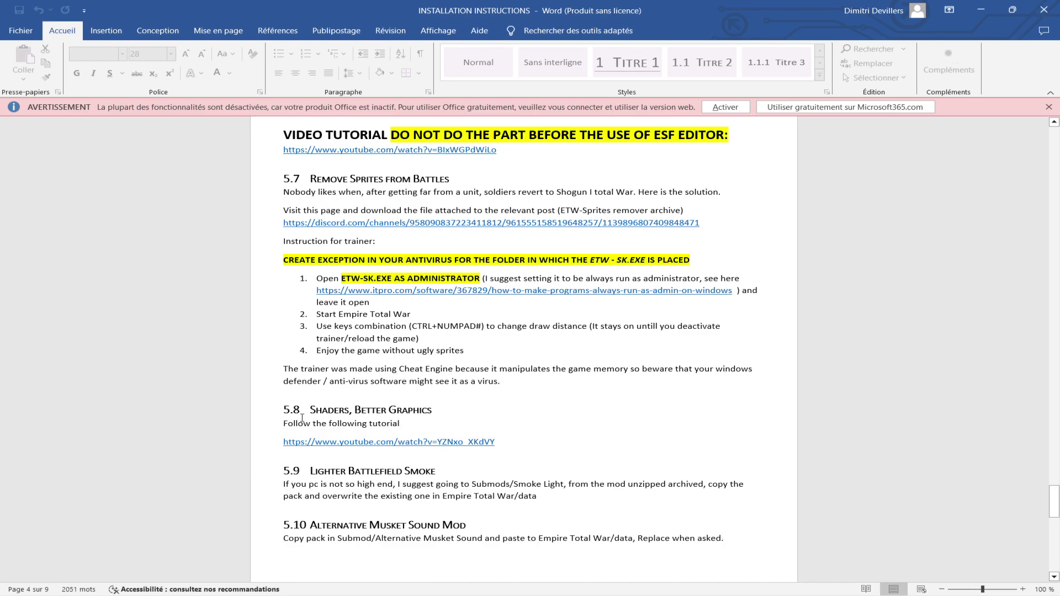
{"action": "scroll", "coordinate": [371, 427], "scroll_direction": "down", "scroll_amount": 3}
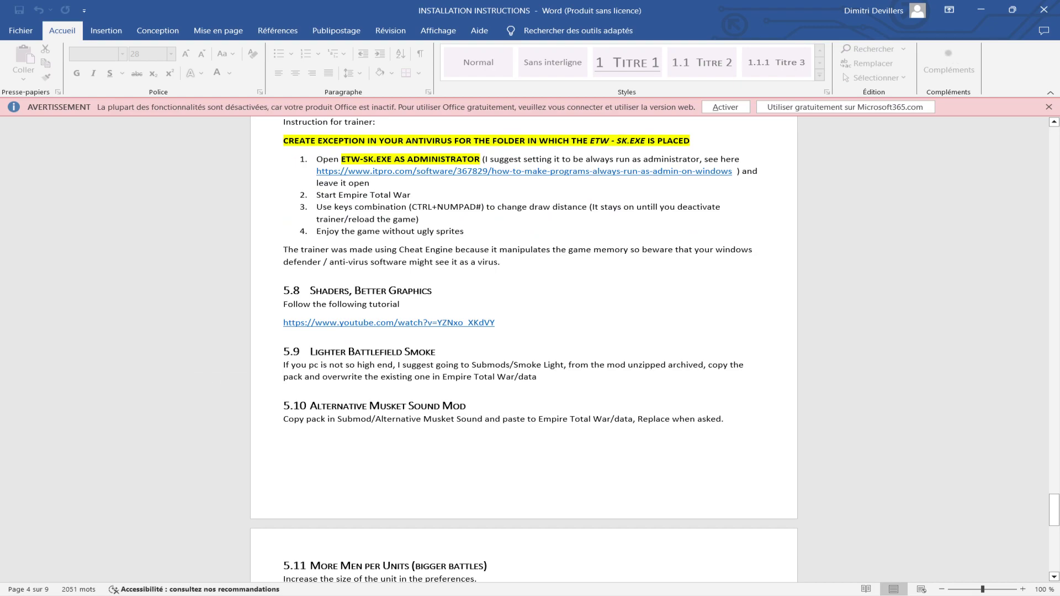
{"action": "scroll", "coordinate": [298, 377], "scroll_direction": "down", "scroll_amount": 2}
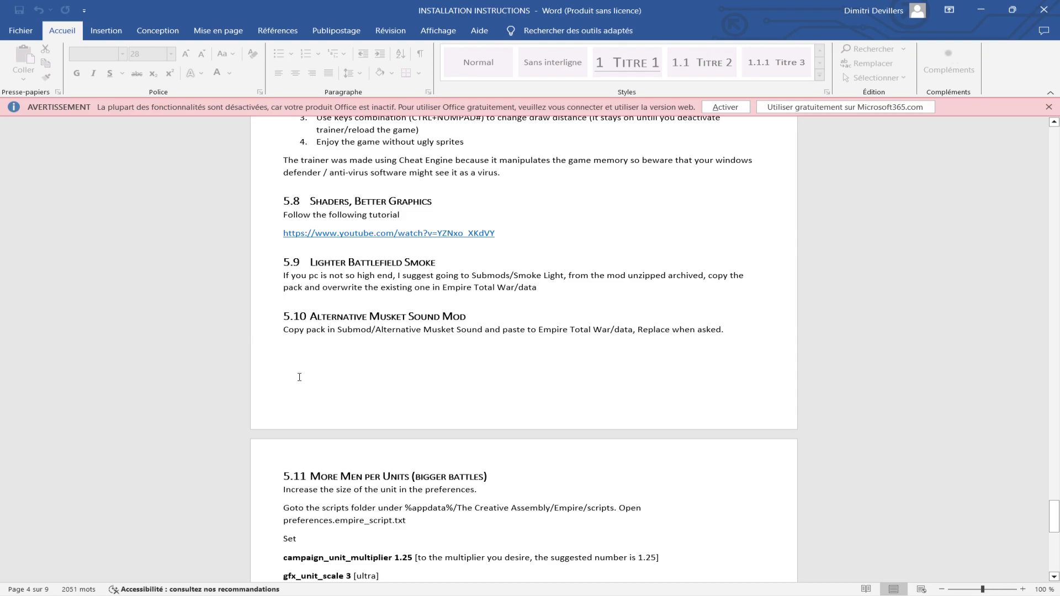
{"action": "scroll", "coordinate": [299, 377], "scroll_direction": "down", "scroll_amount": 6}
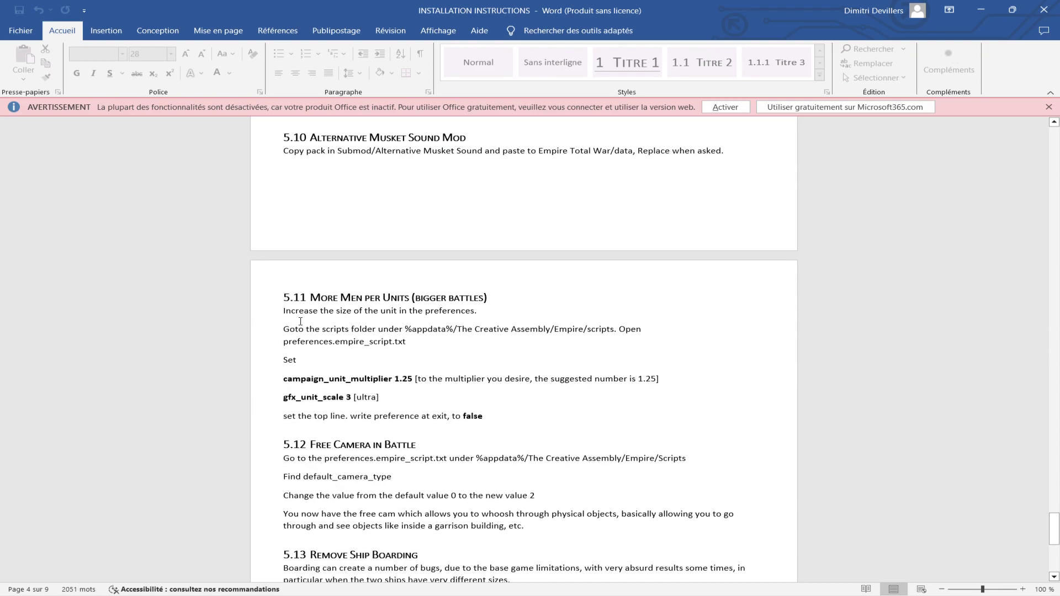
{"action": "scroll", "coordinate": [409, 315], "scroll_direction": "down", "scroll_amount": 3}
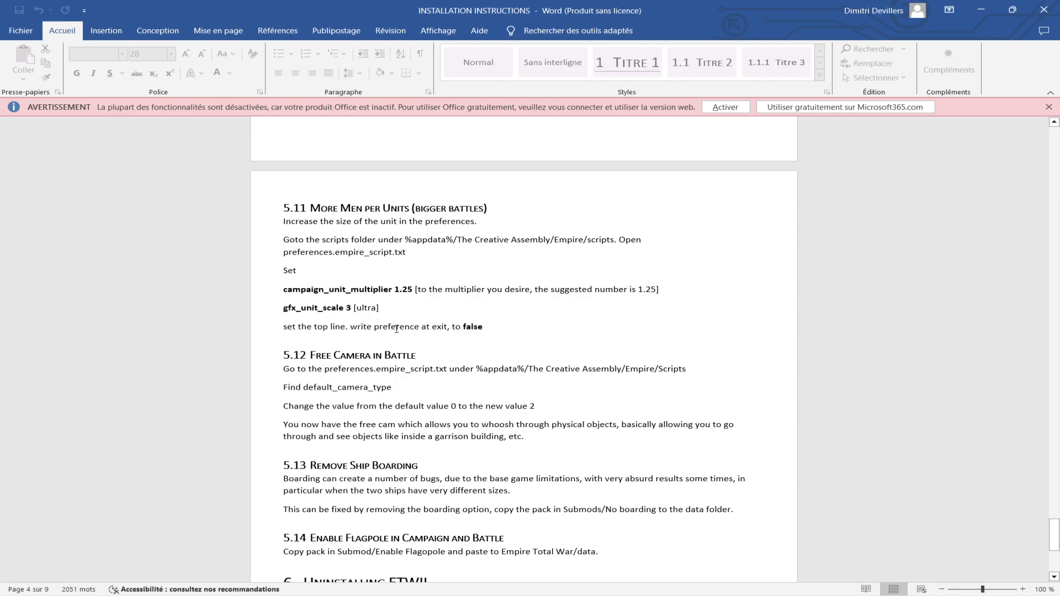
{"action": "scroll", "coordinate": [397, 330], "scroll_direction": "down", "scroll_amount": 1}
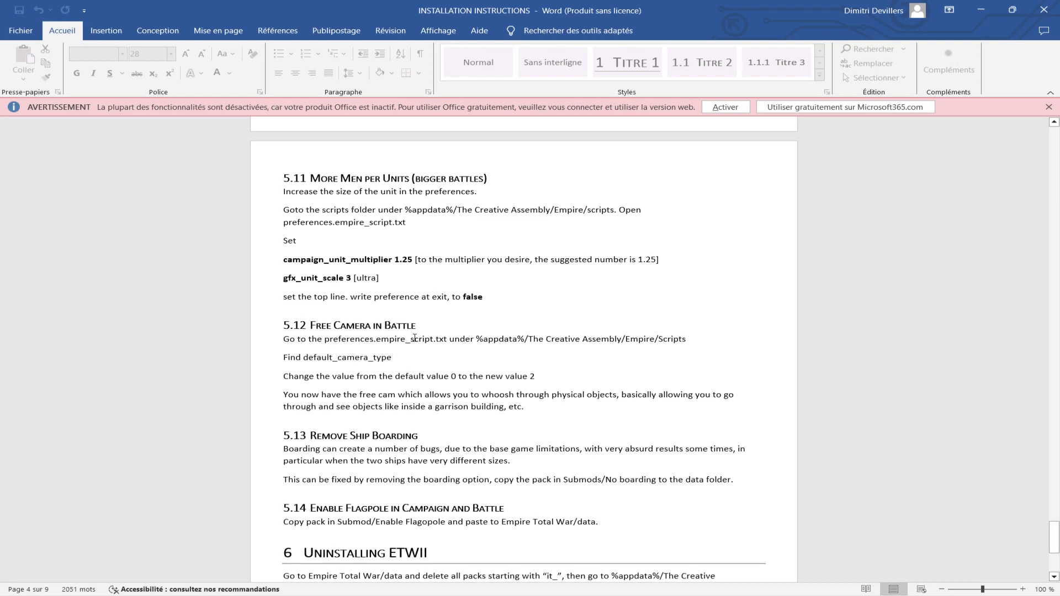
{"action": "scroll", "coordinate": [414, 338], "scroll_direction": "down", "scroll_amount": 2}
{"action": "scroll", "coordinate": [319, 341], "scroll_direction": "up", "scroll_amount": 2}
- Switch to the scripts folder on drive D: in File Explorer, look inside ETWII_scripts, then view user.empire_script and close it
{"action": "mouse_move", "coordinate": [413, 595]}
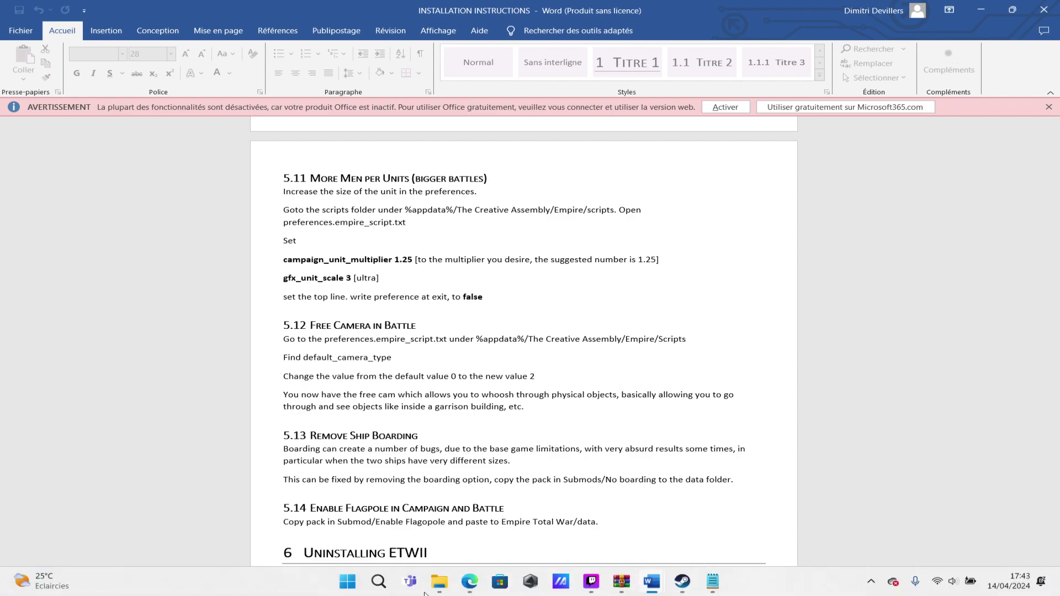
{"action": "mouse_move", "coordinate": [440, 582]}
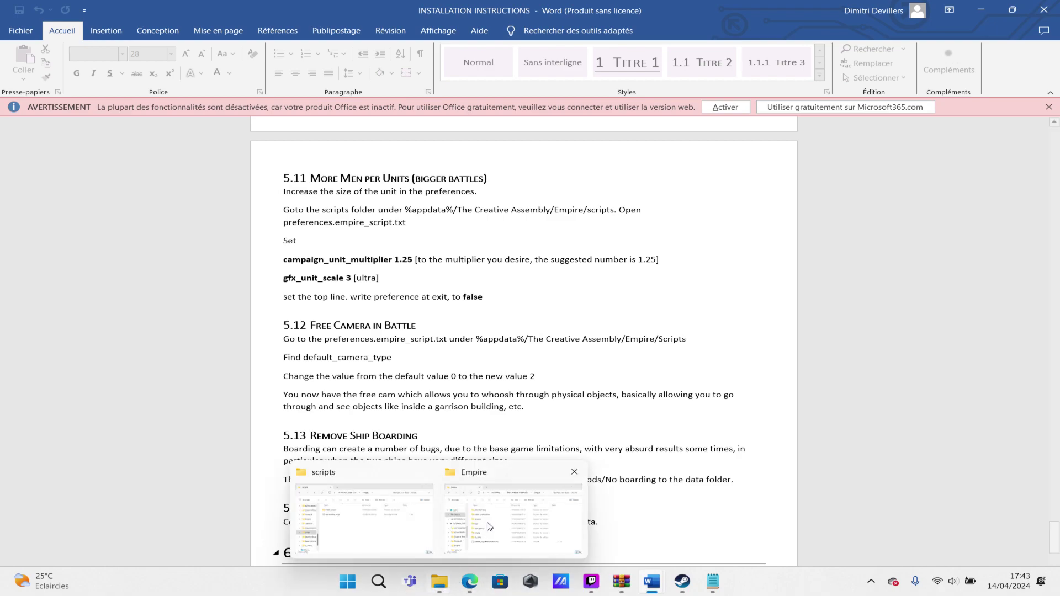
{"action": "mouse_move", "coordinate": [427, 523]}
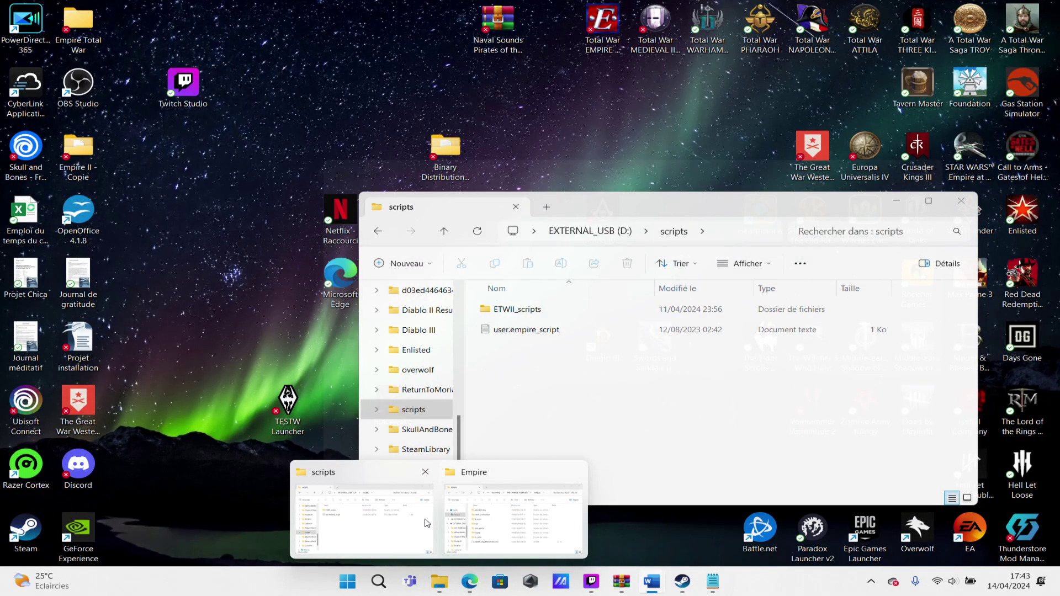
{"action": "left_click", "coordinate": [427, 523]}
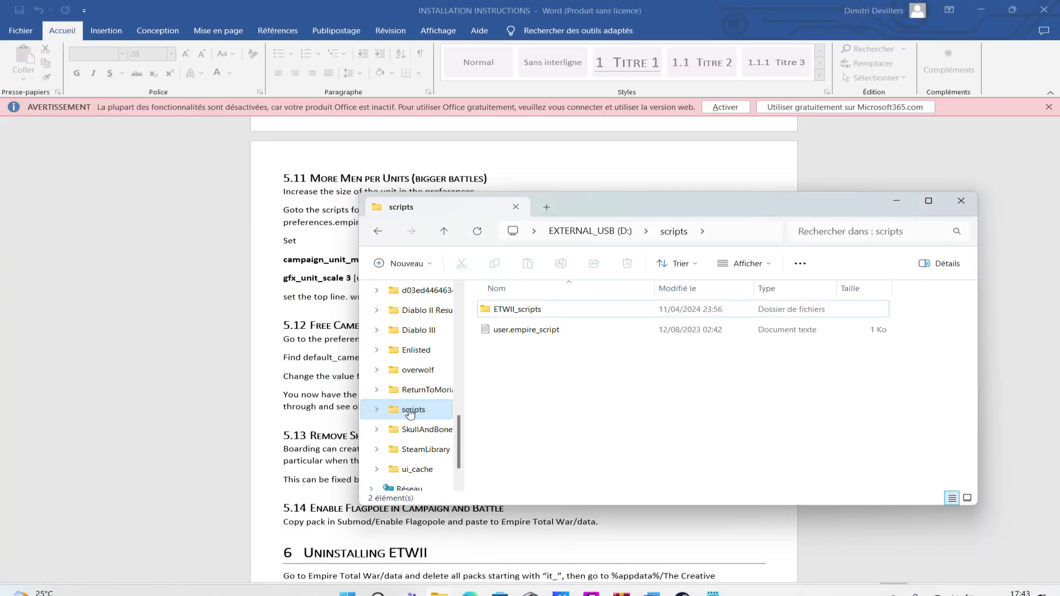
{"action": "double_click", "coordinate": [517, 312]}
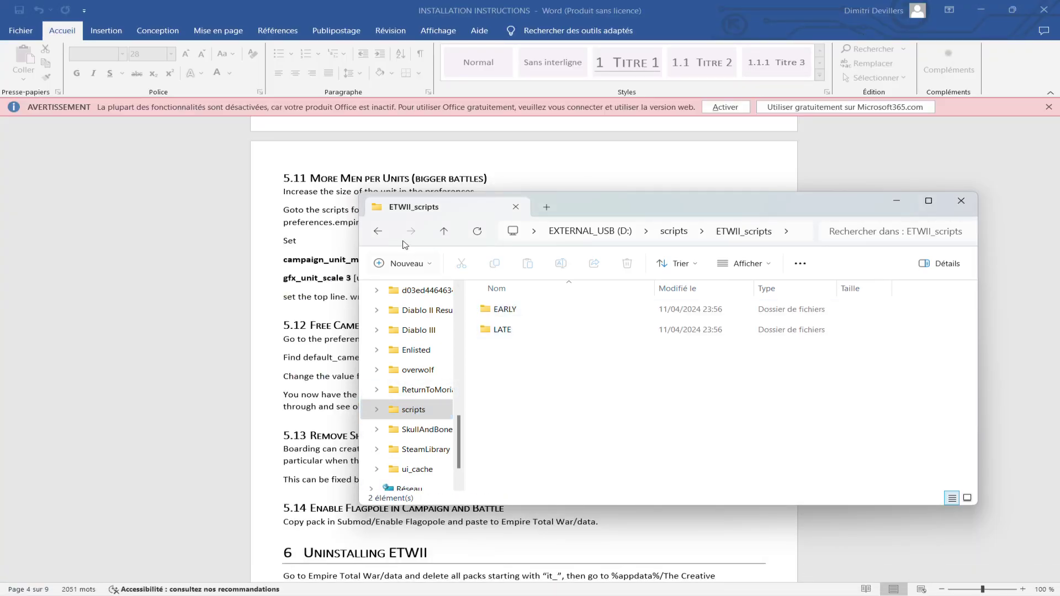
{"action": "left_click", "coordinate": [378, 231]}
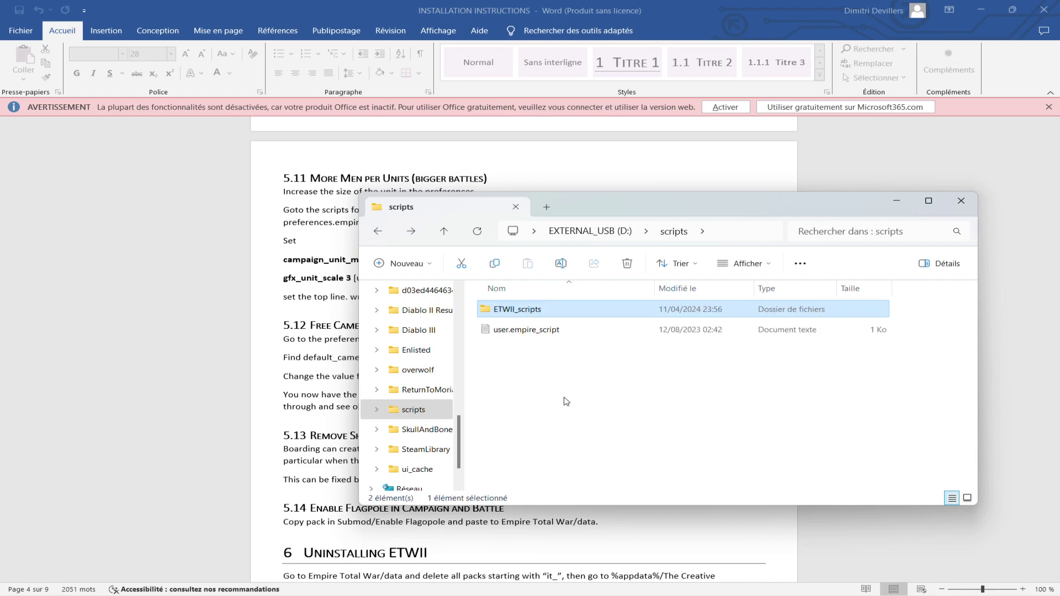
{"action": "double_click", "coordinate": [516, 331]}
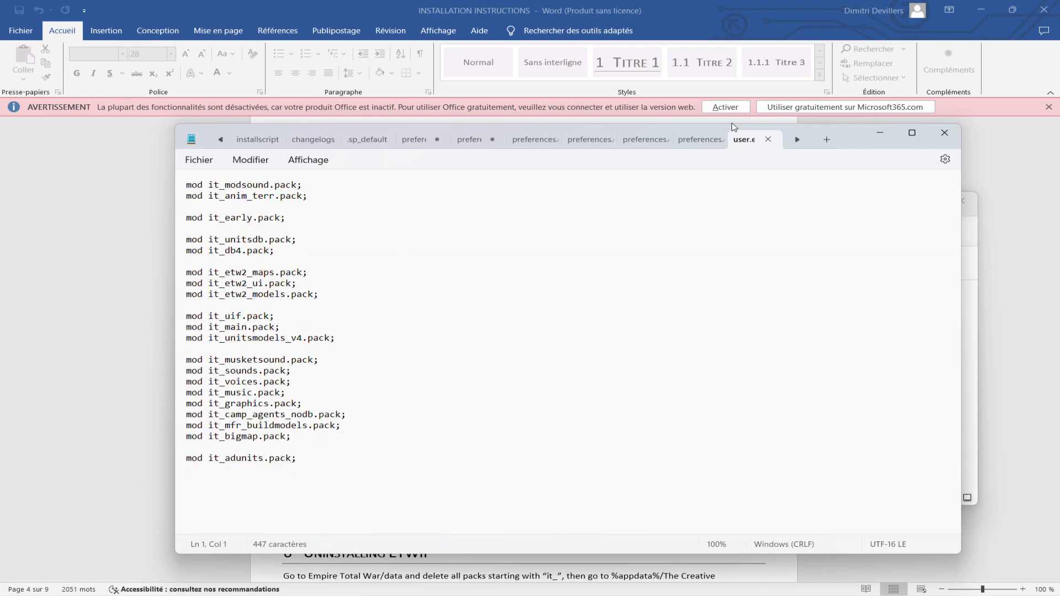
{"action": "left_click", "coordinate": [768, 139]}
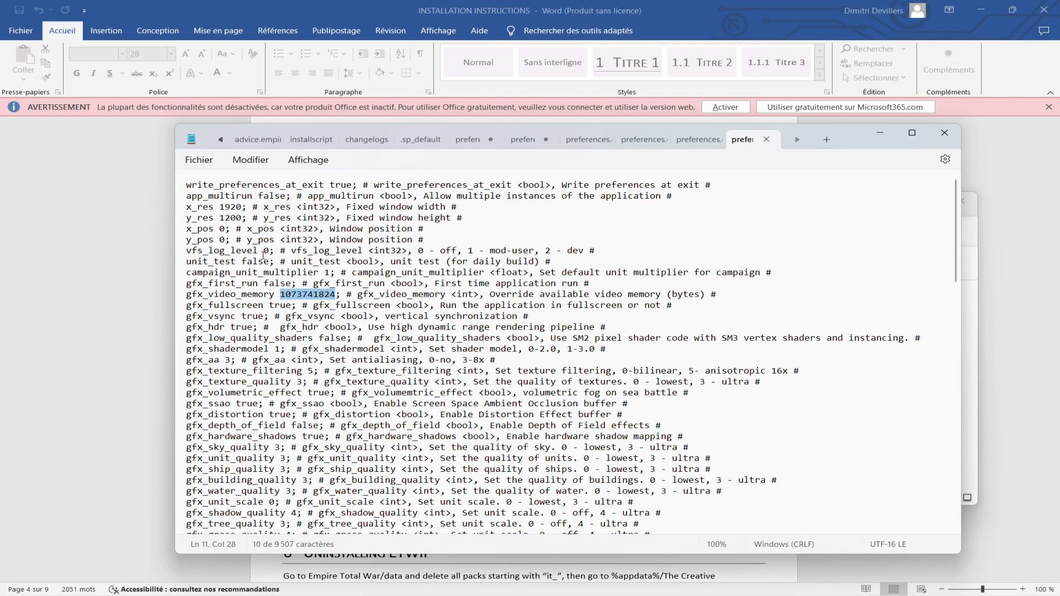
- Minimize Notepad and the scripts folder window, then bring preferences.empire_script back up in Notepad over the instructions
{"action": "left_click", "coordinate": [199, 160]}
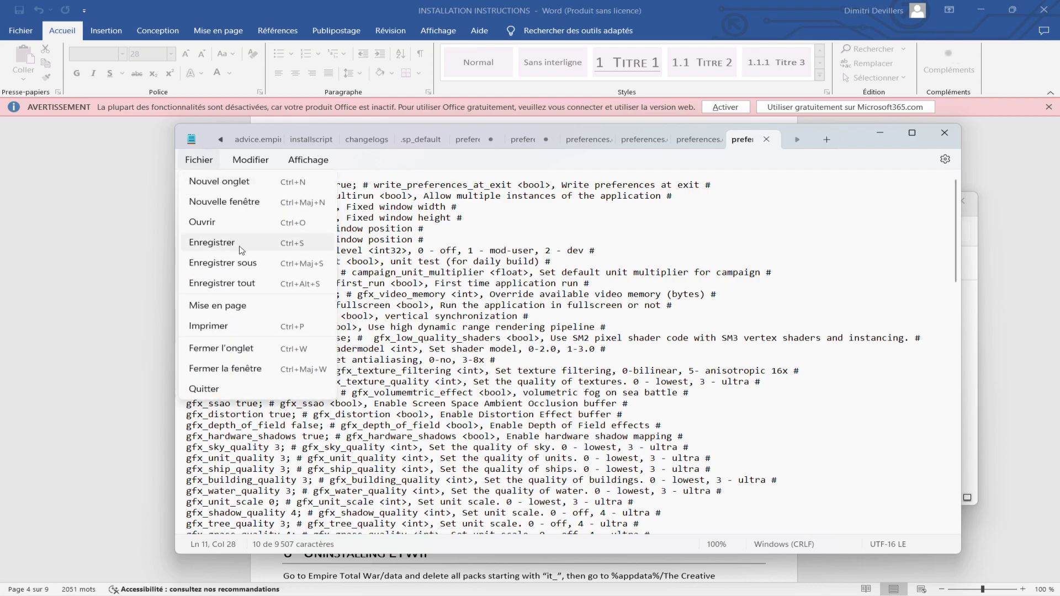
{"action": "left_click", "coordinate": [810, 241]}
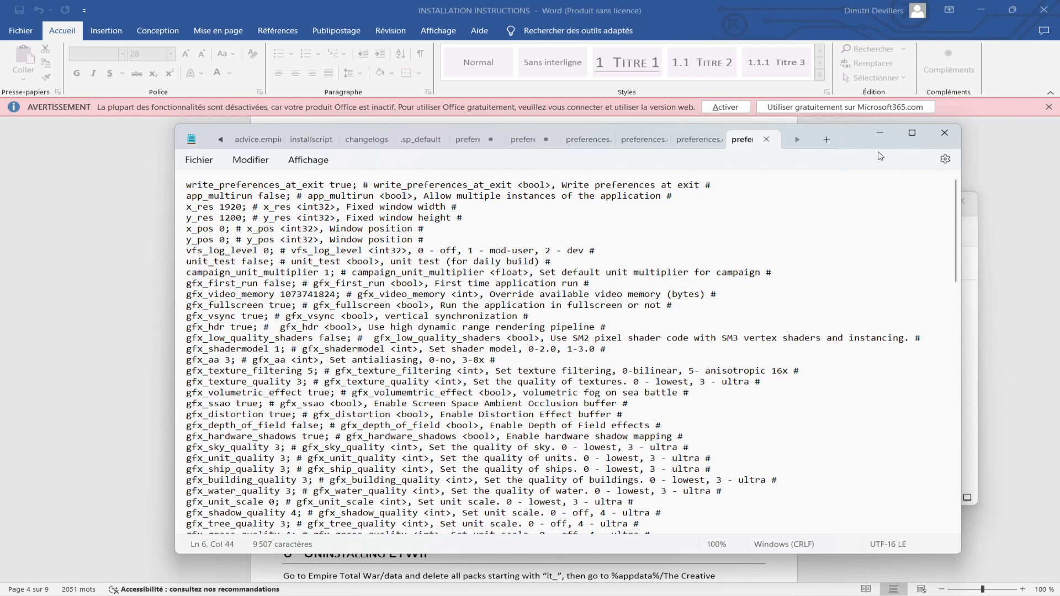
{"action": "left_click", "coordinate": [883, 135]}
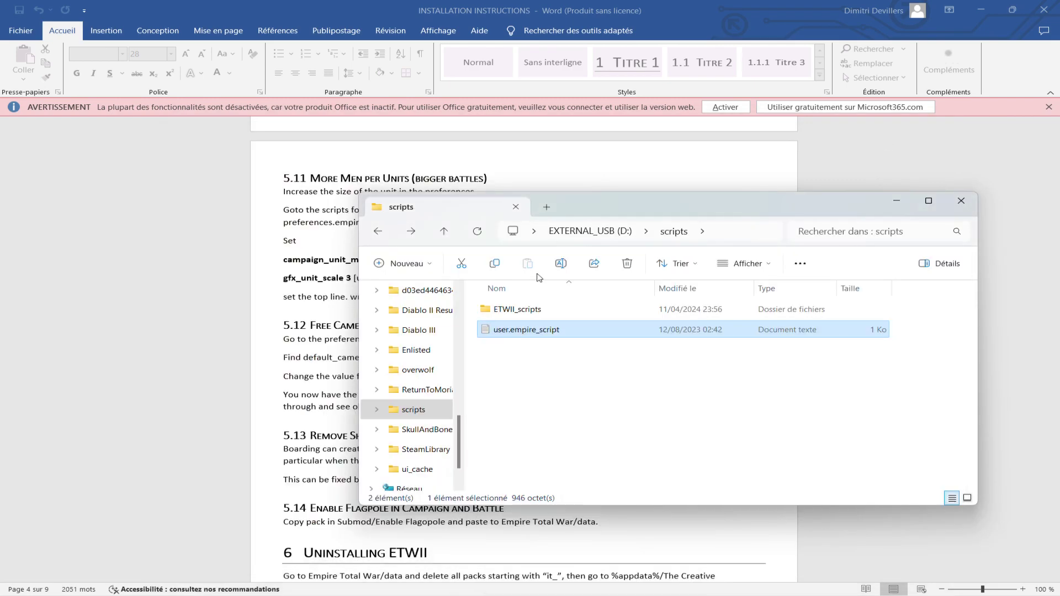
{"action": "left_click", "coordinate": [893, 200]}
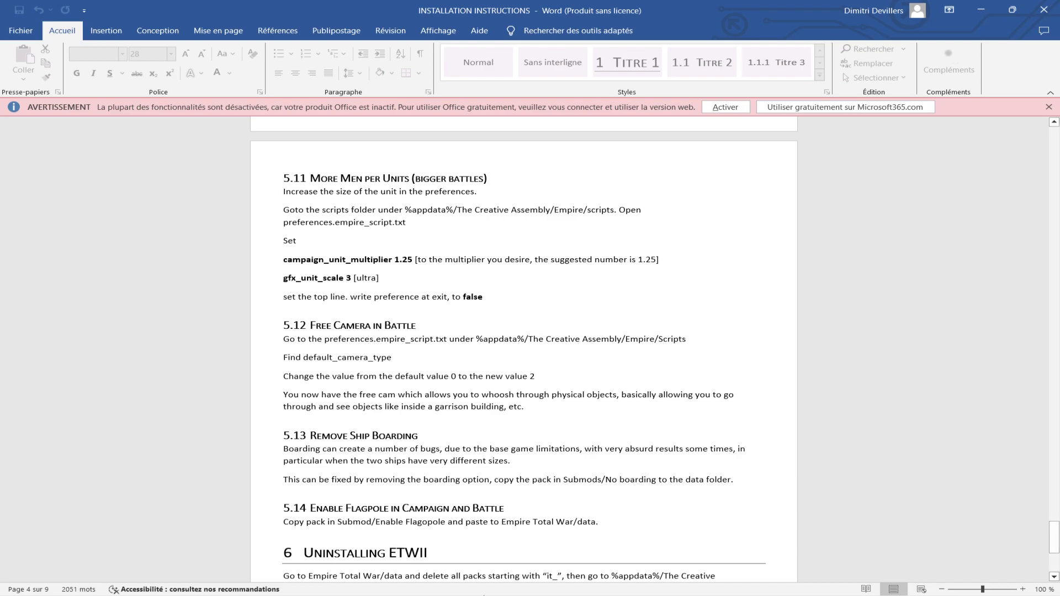
{"action": "mouse_move", "coordinate": [713, 583]}
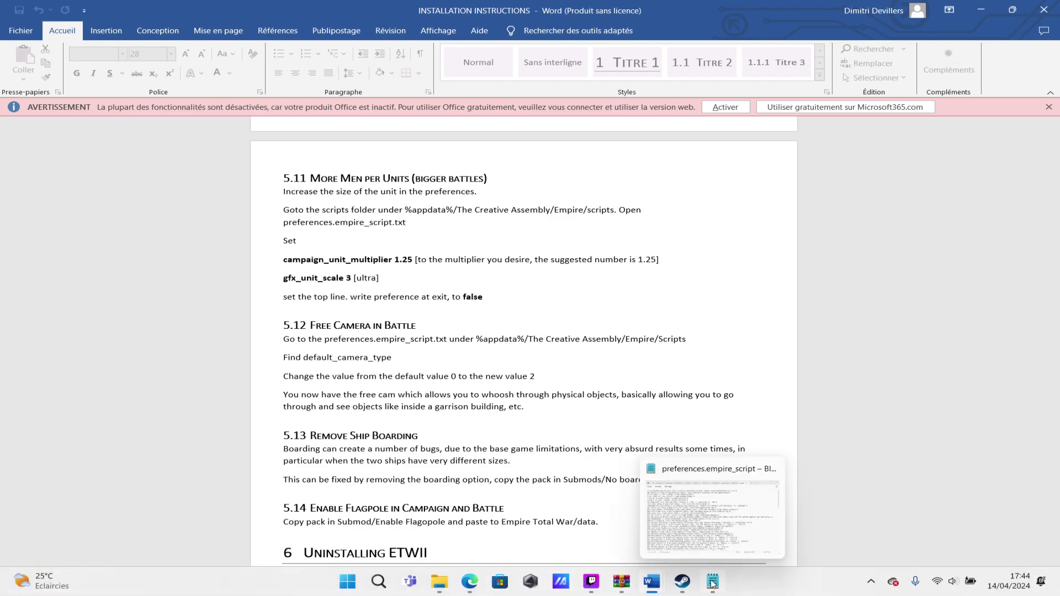
{"action": "left_click", "coordinate": [714, 513]}
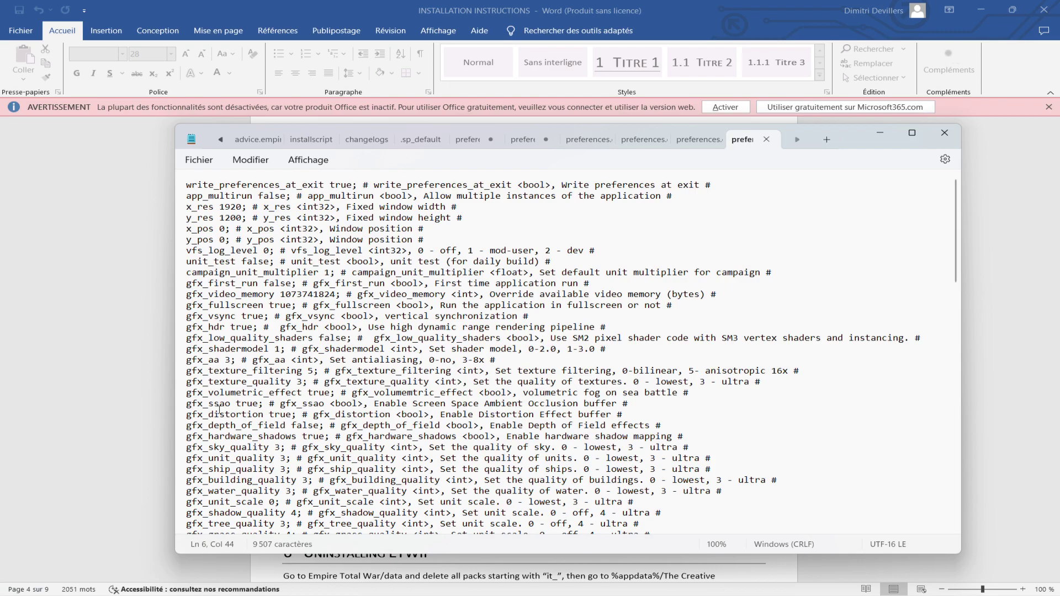
- Set gfx_unit_scale to 3 in preferences.empire_script, save the file and minimize Notepad
{"action": "scroll", "coordinate": [235, 406], "scroll_direction": "down", "scroll_amount": 1}
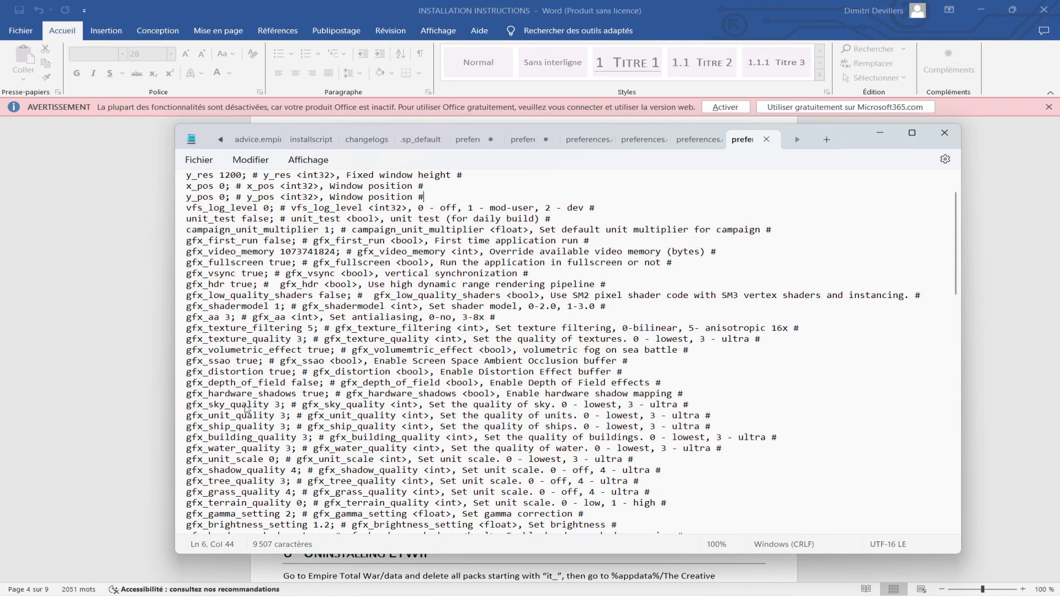
{"action": "scroll", "coordinate": [247, 410], "scroll_direction": "down", "scroll_amount": 1}
{"action": "double_click", "coordinate": [271, 427]}
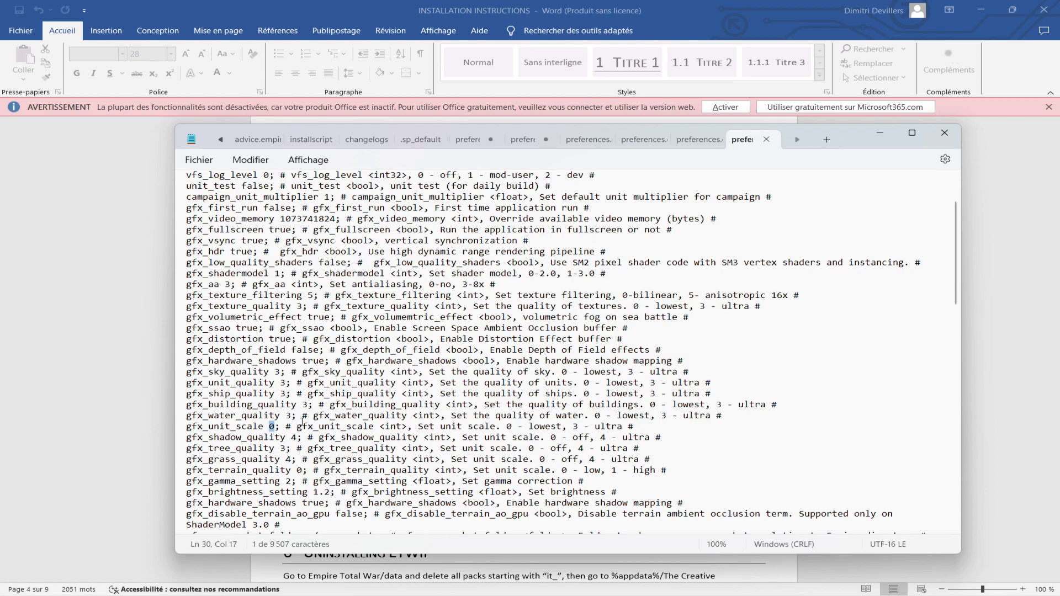
{"action": "type", "text": "3"}
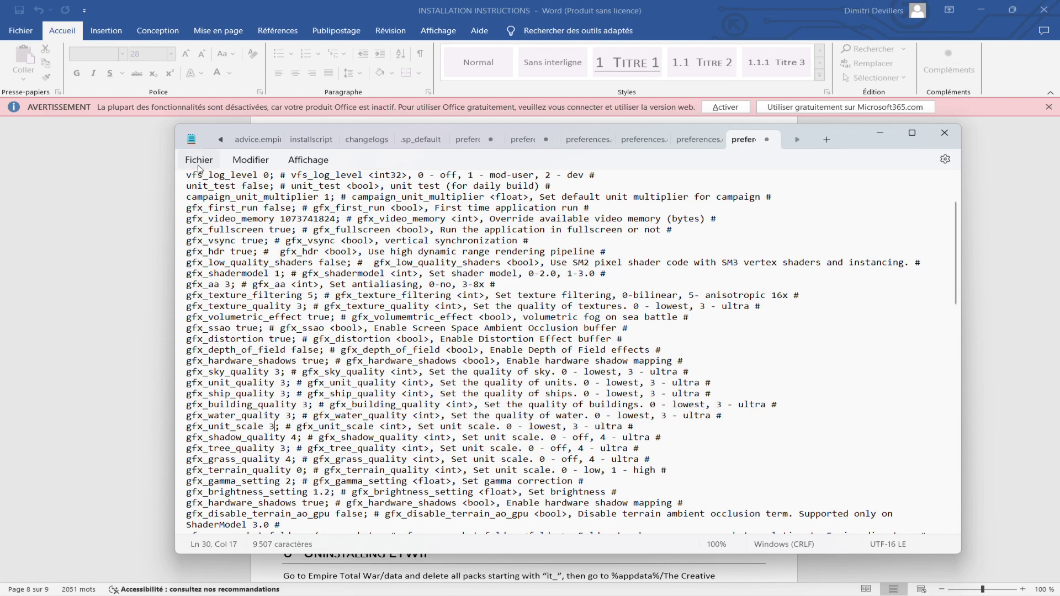
{"action": "left_click", "coordinate": [198, 164]}
{"action": "left_click", "coordinate": [214, 243]}
{"action": "left_click", "coordinate": [879, 142]}
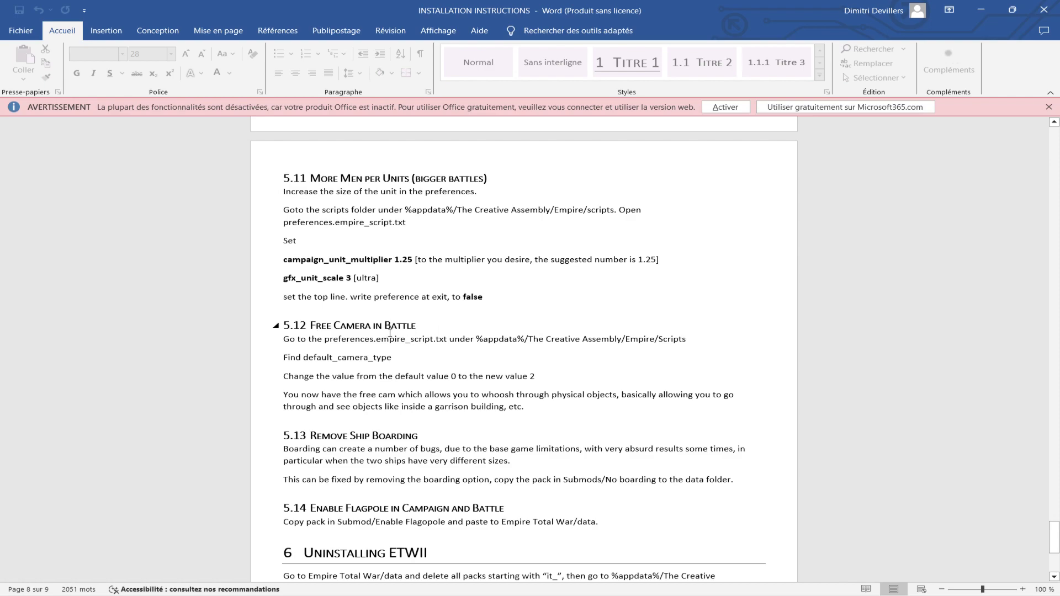
- Bring preferences.empire_script back up in Notepad, set default_camera_type to 2, save the file and minimize the window
{"action": "scroll", "coordinate": [304, 326], "scroll_direction": "down", "scroll_amount": 1}
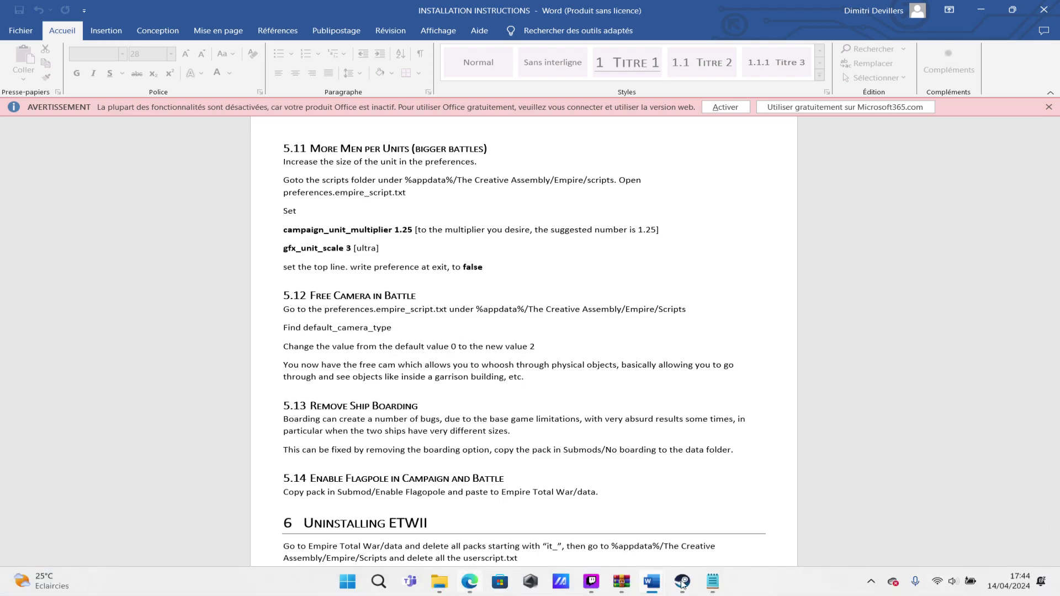
{"action": "mouse_move", "coordinate": [714, 583]}
{"action": "left_click", "coordinate": [696, 517]}
{"action": "scroll", "coordinate": [242, 401], "scroll_direction": "down", "scroll_amount": 4}
{"action": "scroll", "coordinate": [238, 396], "scroll_direction": "down", "scroll_amount": 1}
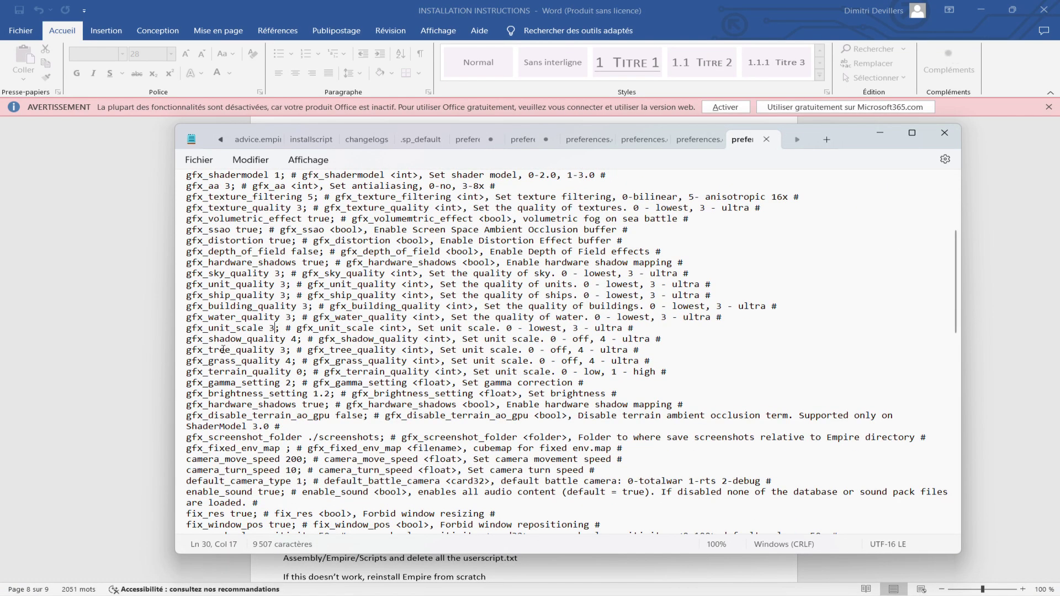
{"action": "scroll", "coordinate": [223, 349], "scroll_direction": "down", "scroll_amount": 1}
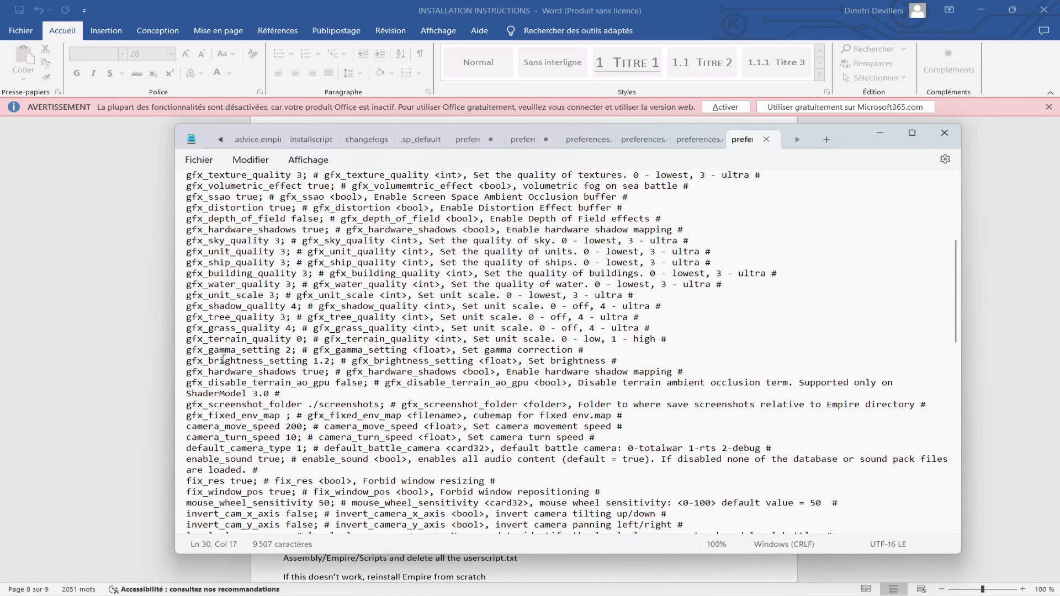
{"action": "scroll", "coordinate": [226, 375], "scroll_direction": "down", "scroll_amount": 1}
{"action": "scroll", "coordinate": [226, 375], "scroll_direction": "down", "scroll_amount": 1}
{"action": "scroll", "coordinate": [238, 318], "scroll_direction": "up", "scroll_amount": 1}
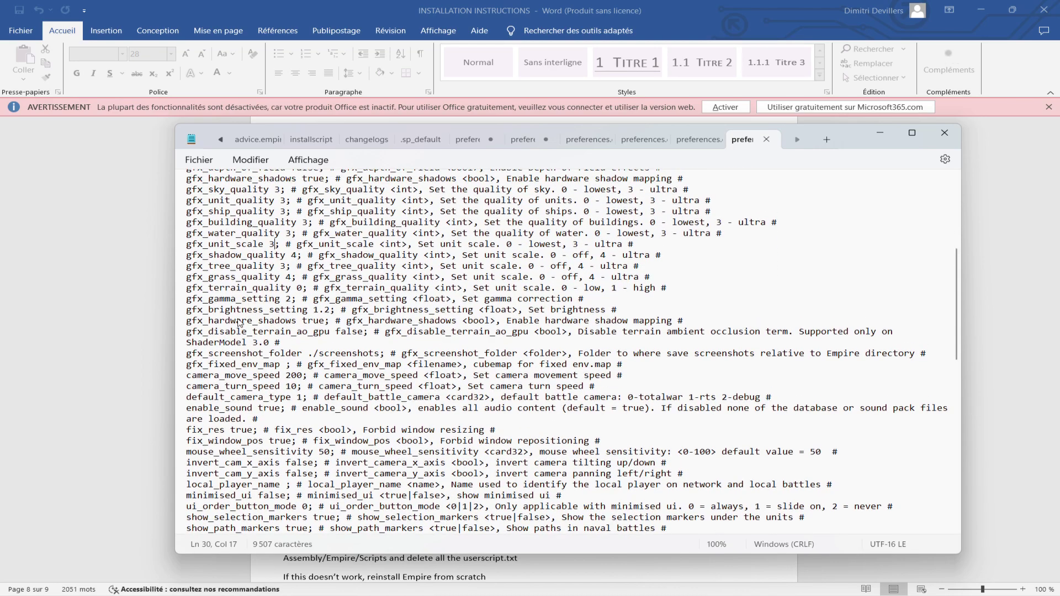
{"action": "scroll", "coordinate": [238, 318], "scroll_direction": "up", "scroll_amount": 3}
{"action": "scroll", "coordinate": [238, 326], "scroll_direction": "down", "scroll_amount": 6}
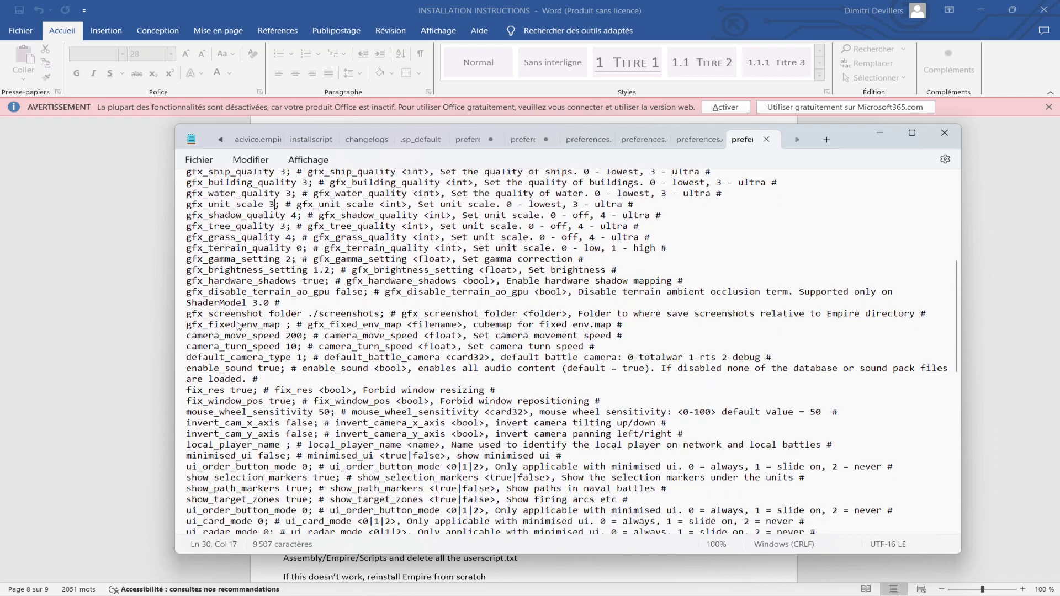
{"action": "scroll", "coordinate": [238, 328], "scroll_direction": "down", "scroll_amount": 5}
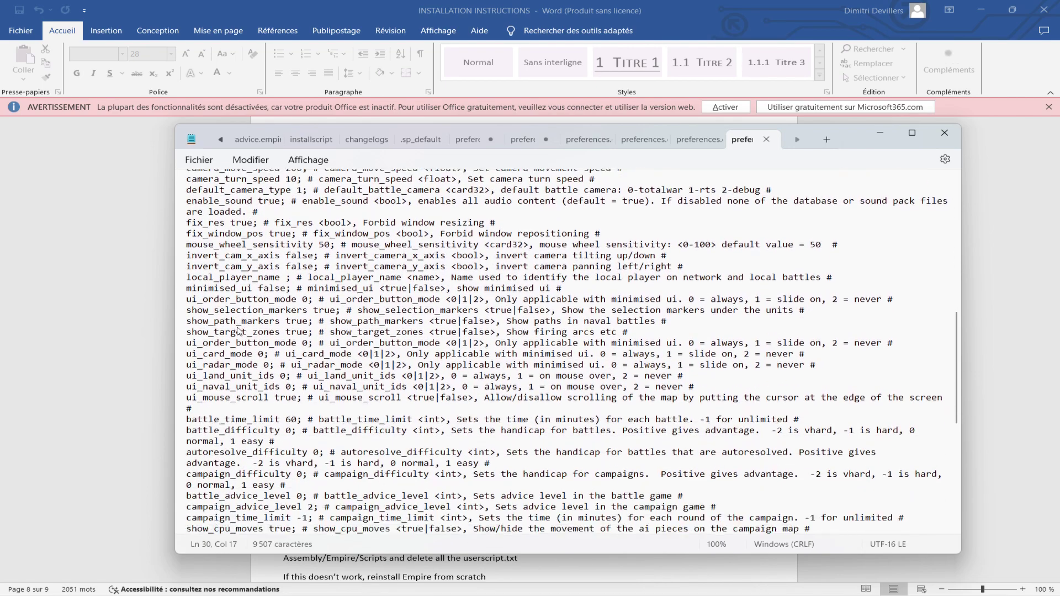
{"action": "scroll", "coordinate": [238, 332], "scroll_direction": "down", "scroll_amount": 3}
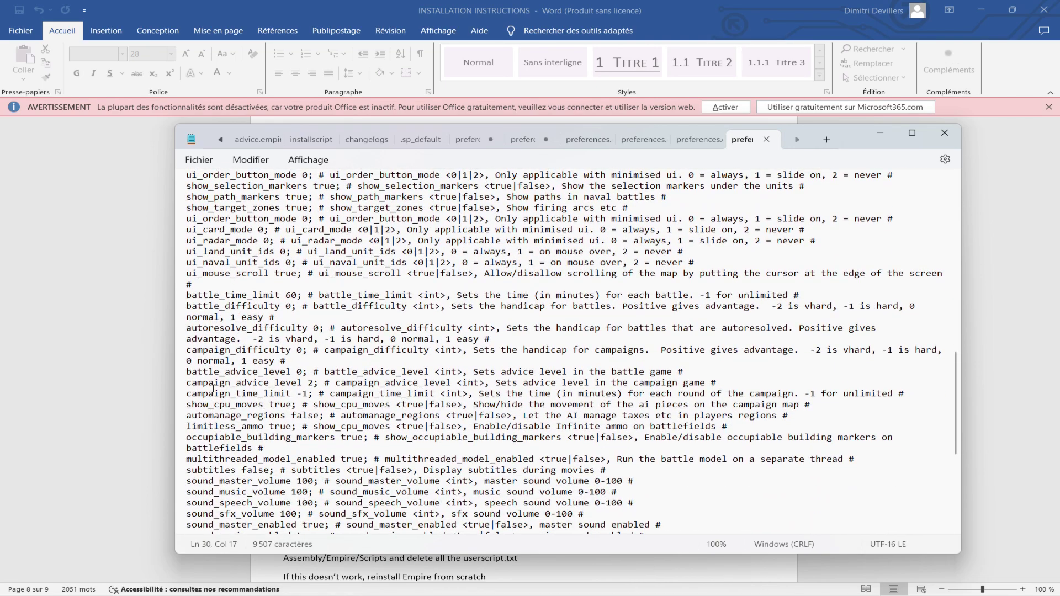
{"action": "scroll", "coordinate": [221, 366], "scroll_direction": "down", "scroll_amount": 1}
{"action": "scroll", "coordinate": [224, 365], "scroll_direction": "up", "scroll_amount": 4}
{"action": "scroll", "coordinate": [226, 365], "scroll_direction": "up", "scroll_amount": 5}
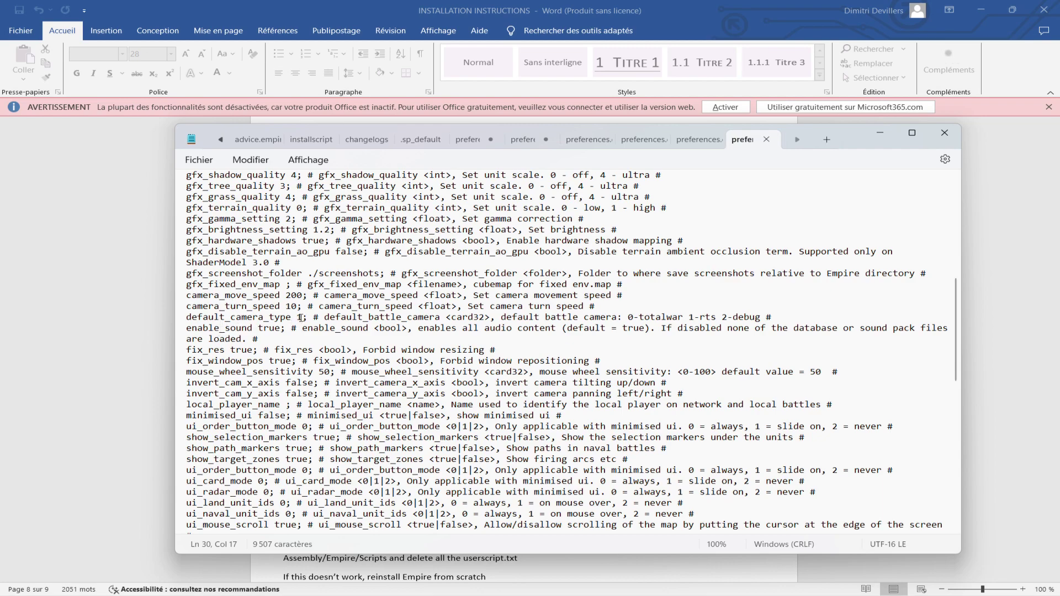
{"action": "left_click_drag", "start_coordinate": [301, 318], "coordinate": [300, 322]}
{"action": "type", "text": "2"}
{"action": "left_click", "coordinate": [198, 160]}
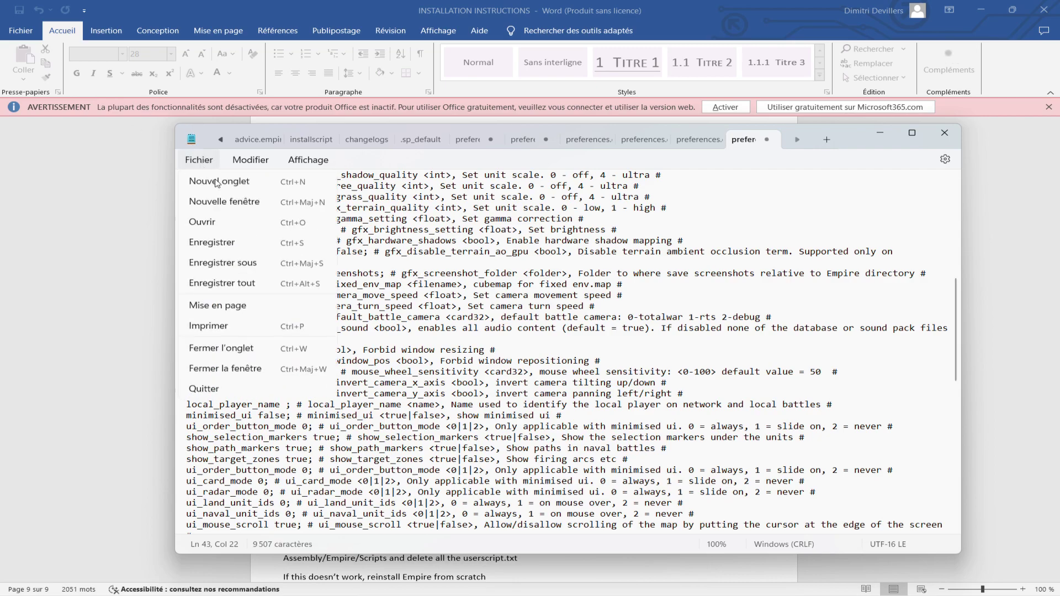
{"action": "left_click", "coordinate": [234, 246]}
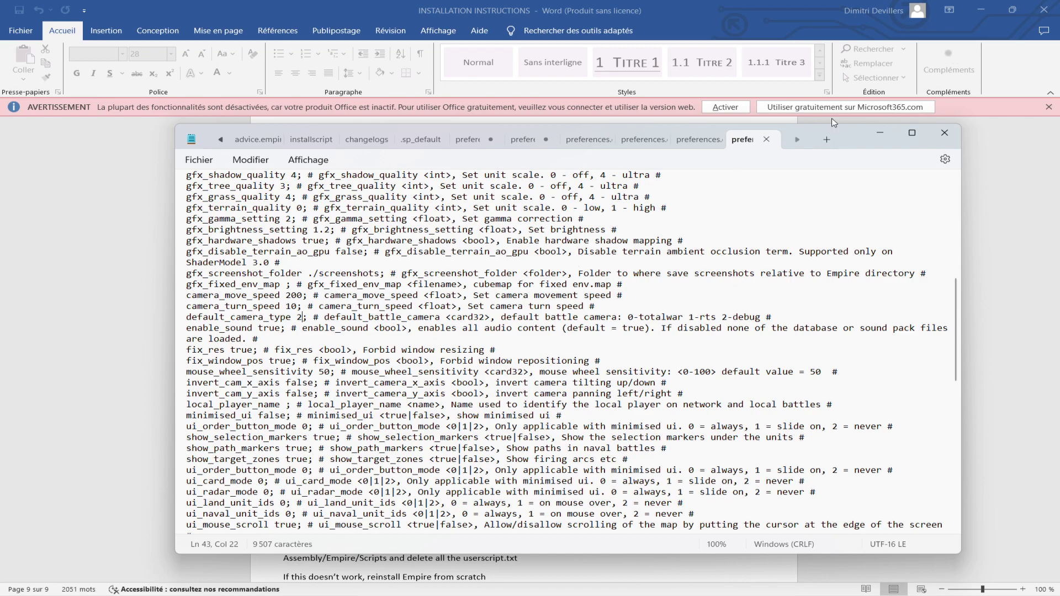
{"action": "left_click", "coordinate": [874, 132]}
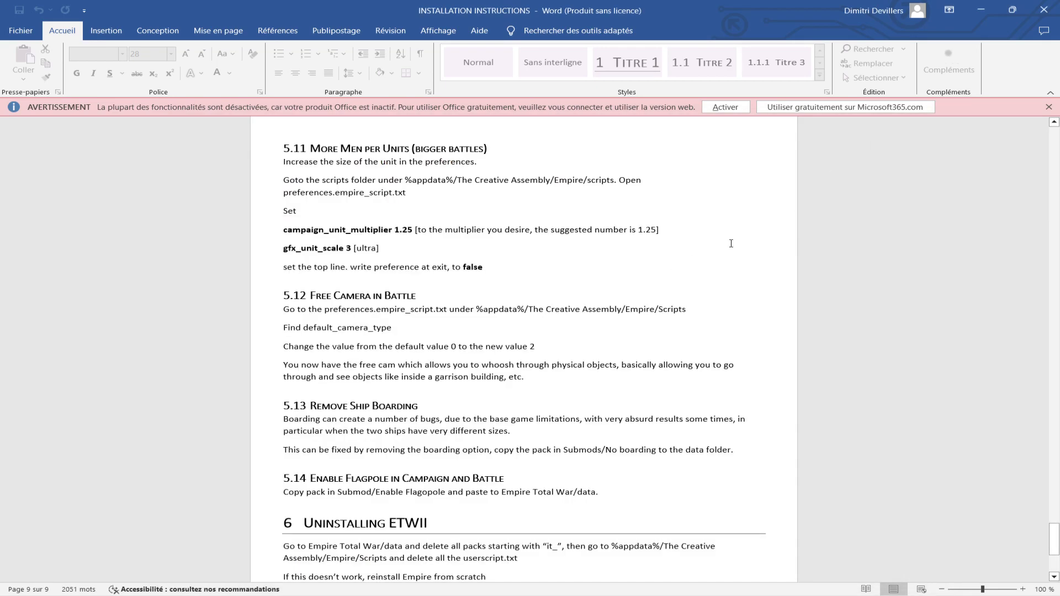
- Minimize the Word instructions, then switch to Edge and show the ModDB page of the ETW2 V4.3 full installer
{"action": "left_click", "coordinate": [981, 17]}
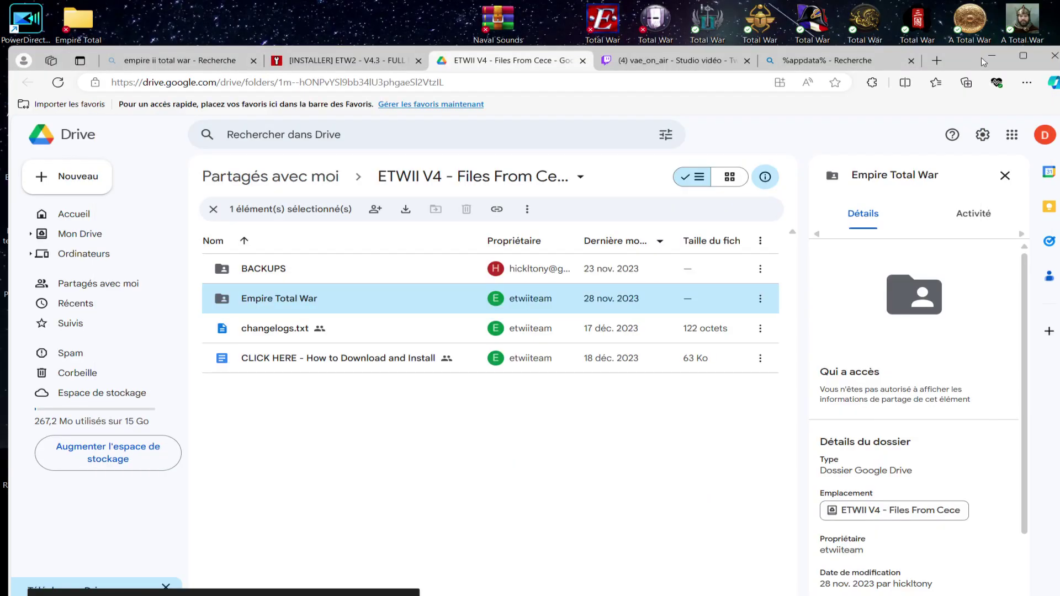
{"action": "left_click", "coordinate": [992, 56]}
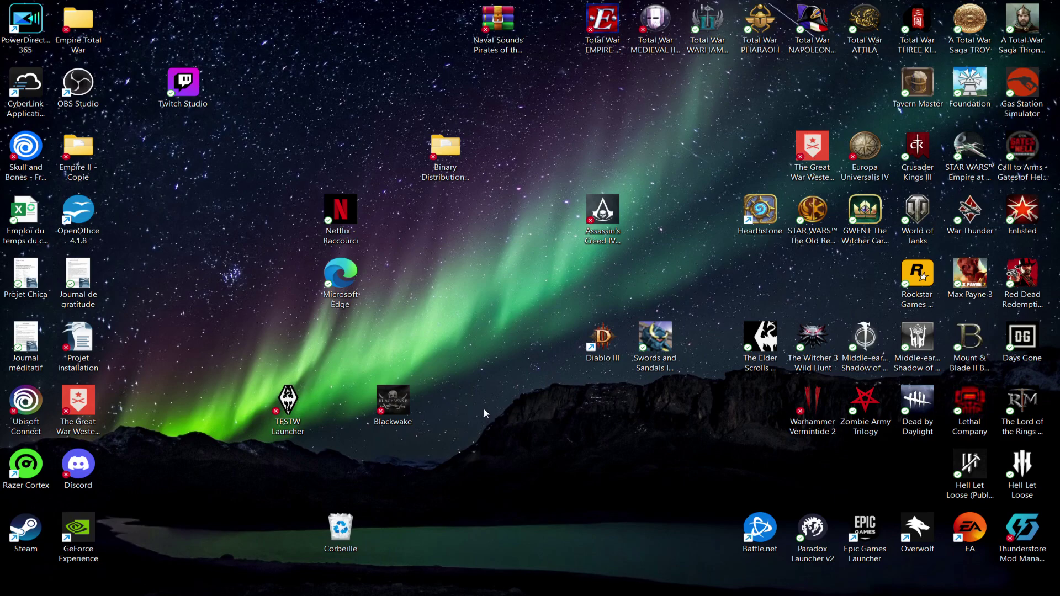
{"action": "mouse_move", "coordinate": [501, 584]}
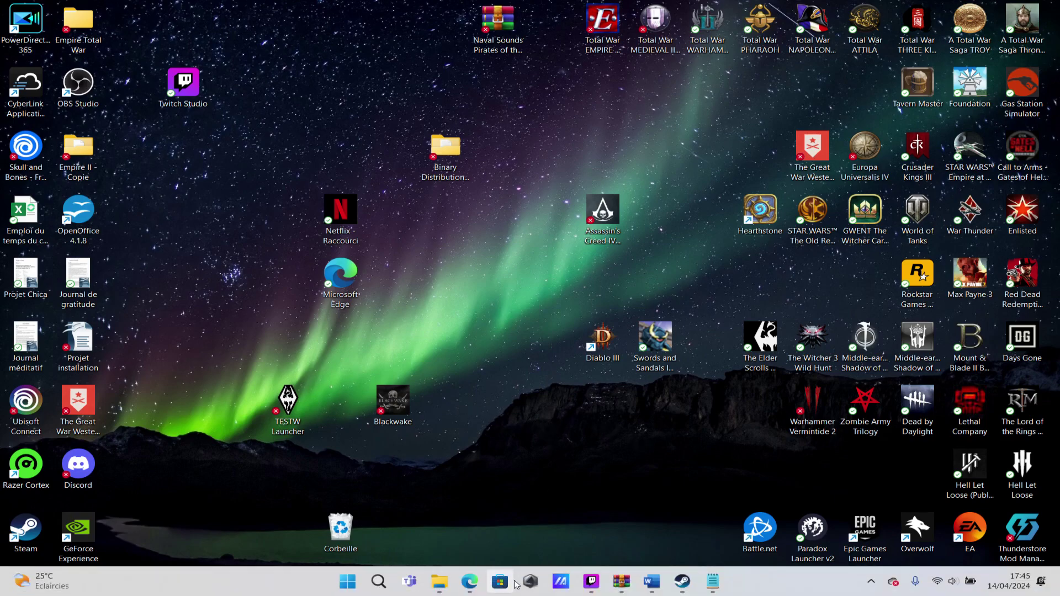
{"action": "mouse_move", "coordinate": [469, 584]}
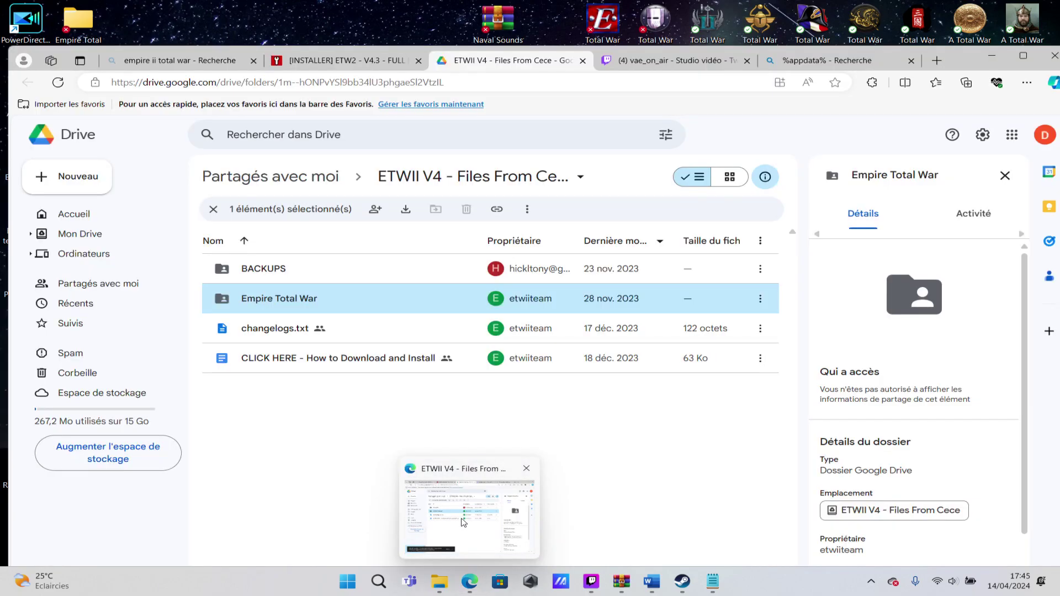
{"action": "left_click", "coordinate": [463, 522]}
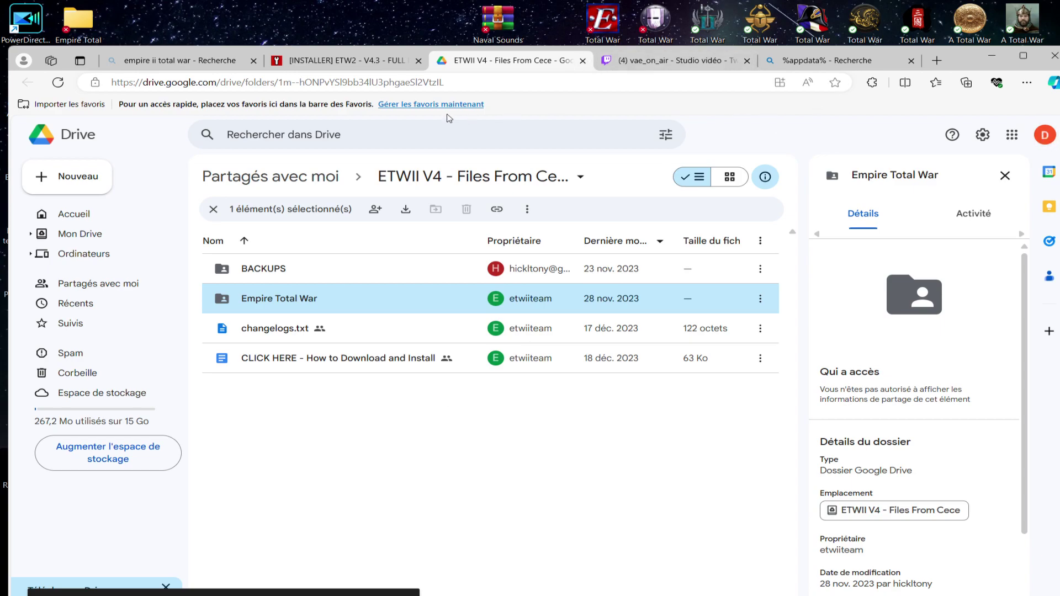
{"action": "left_click", "coordinate": [336, 59]}
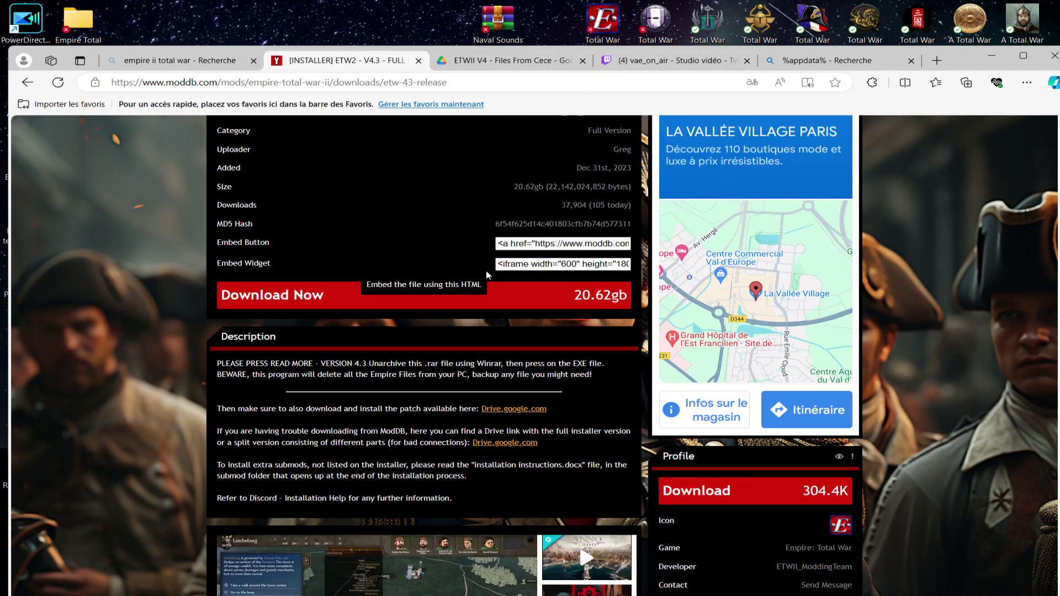
{"action": "scroll", "coordinate": [649, 360], "scroll_direction": "up", "scroll_amount": 2}
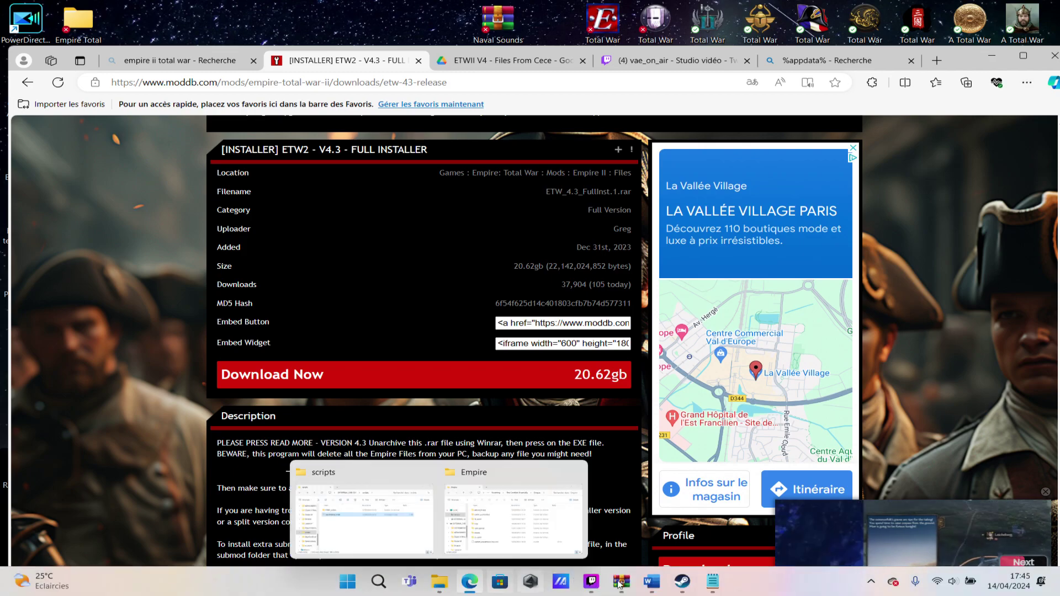
- Preview the open WinRAR archive windows, then look over the download and description sections of the ModDB installer page
{"action": "mouse_move", "coordinate": [622, 582]}
{"action": "mouse_move", "coordinate": [522, 517]}
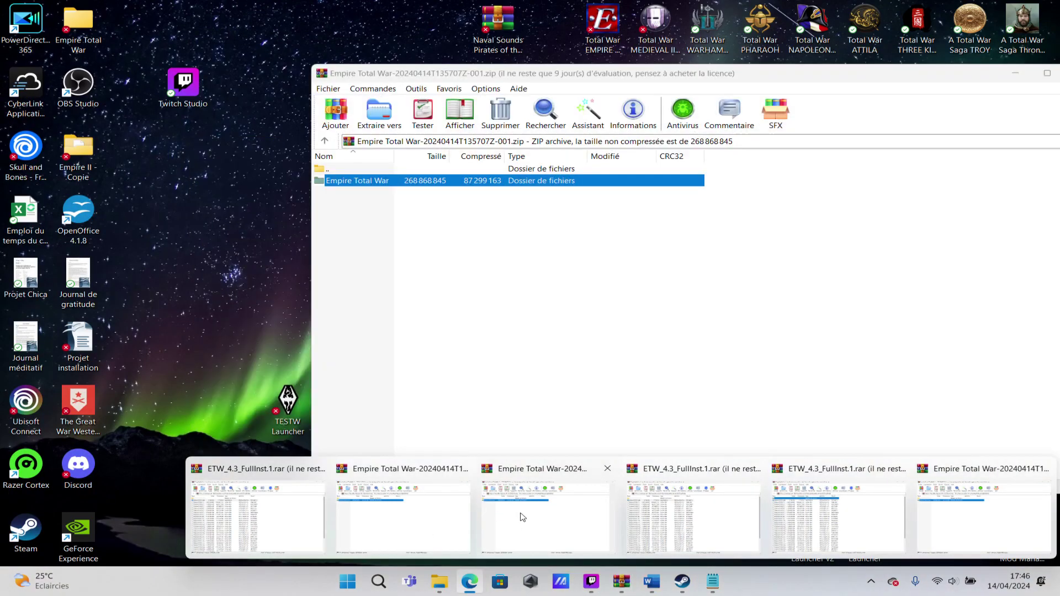
{"action": "mouse_move", "coordinate": [673, 512]}
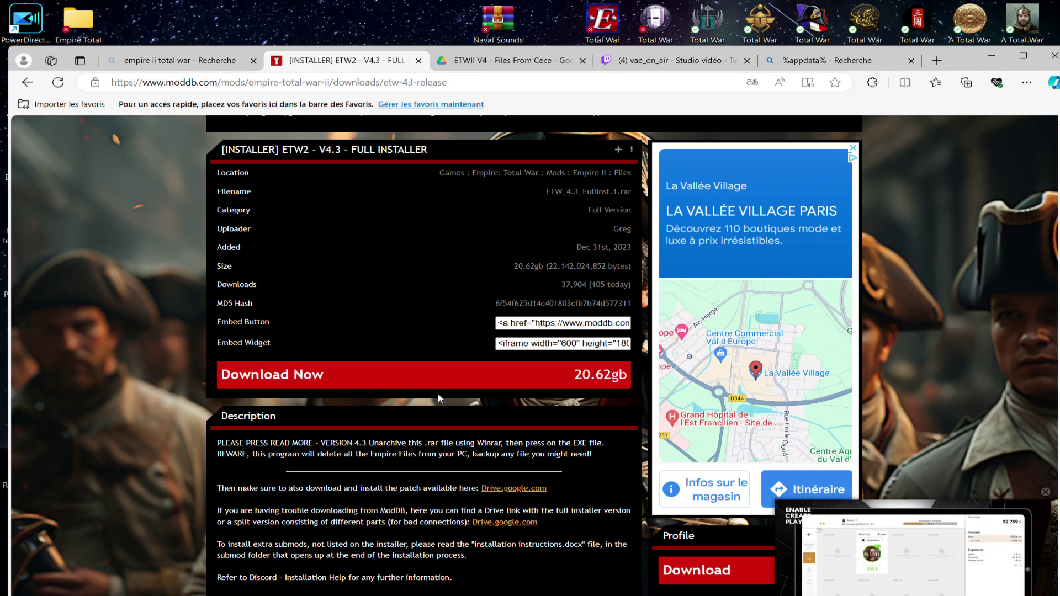
{"action": "scroll", "coordinate": [447, 393], "scroll_direction": "down", "scroll_amount": 1}
{"action": "scroll", "coordinate": [447, 393], "scroll_direction": "up", "scroll_amount": 2}
{"action": "scroll", "coordinate": [446, 393], "scroll_direction": "down", "scroll_amount": 3}
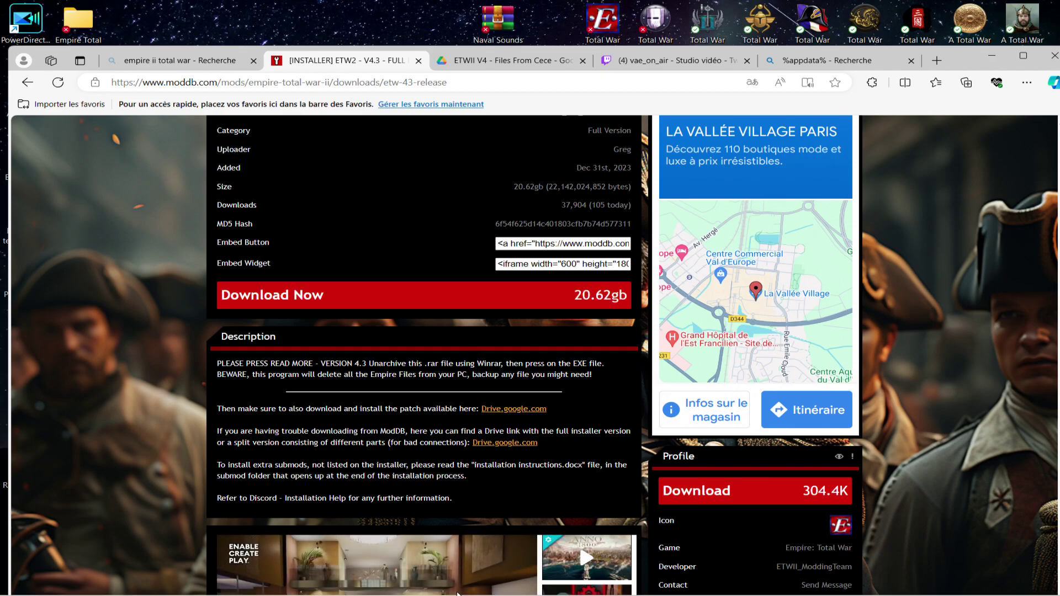
- Minimize Edge, launch Total War EMPIRE from the desktop and skip the intro screens to reach the main menu
{"action": "left_click", "coordinate": [985, 58]}
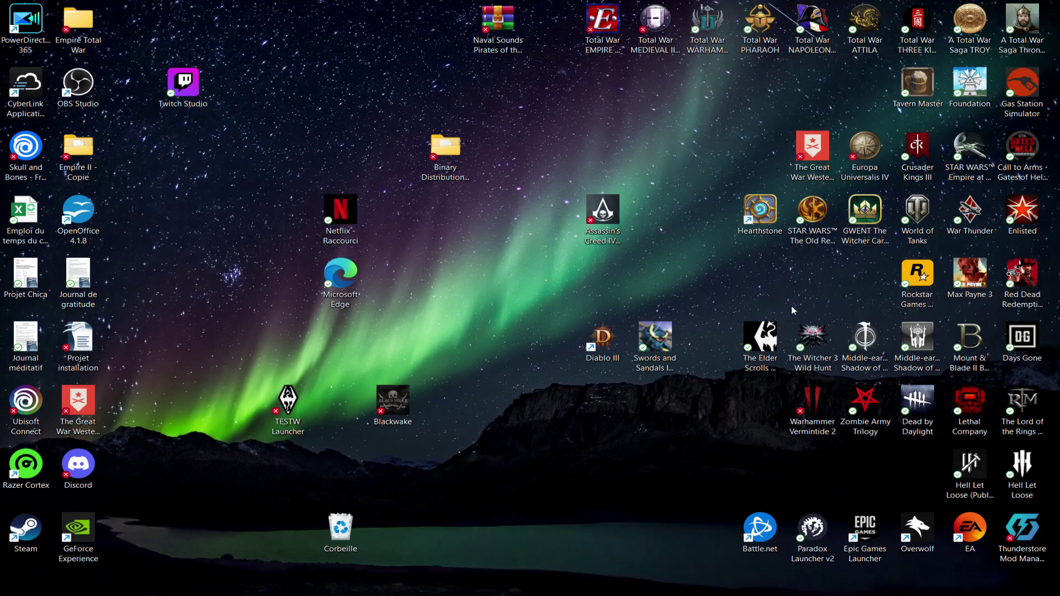
{"action": "double_click", "coordinate": [594, 29]}
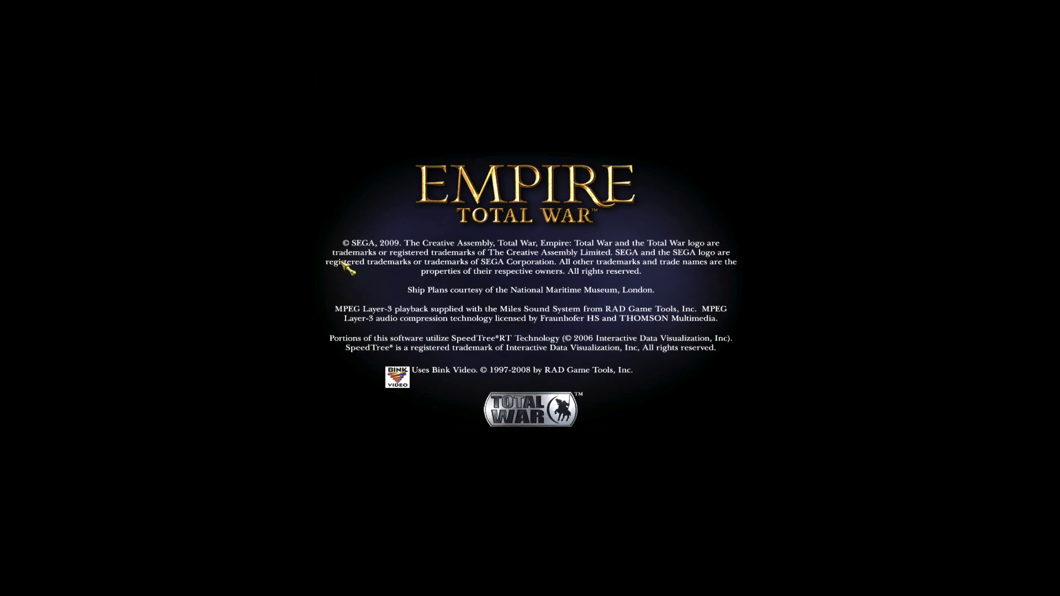
{"action": "left_click", "coordinate": [344, 169]}
{"action": "left_click", "coordinate": [387, 165]}
{"action": "left_click", "coordinate": [431, 202]}
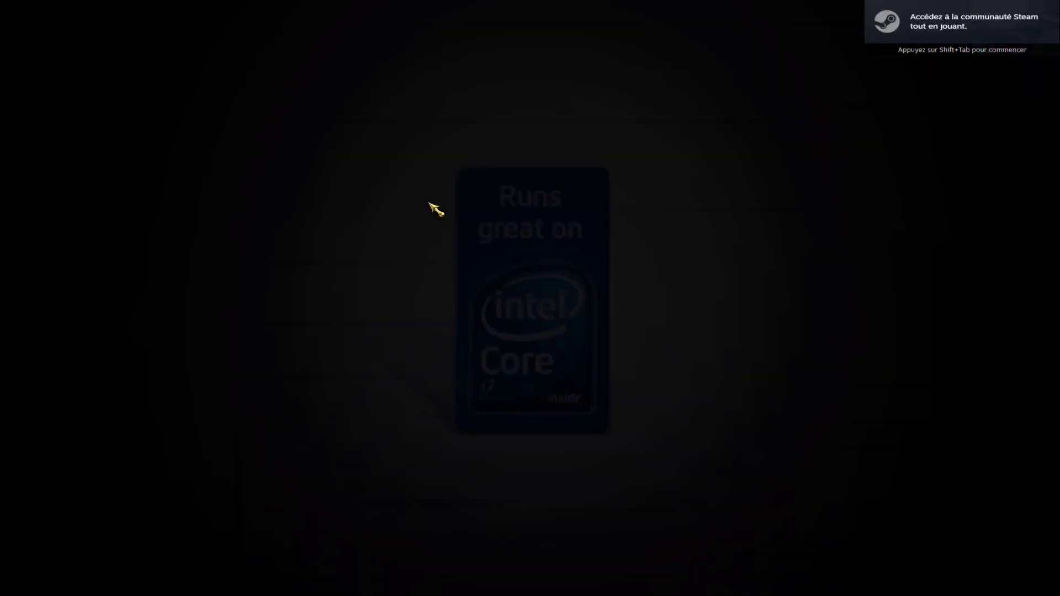
{"action": "left_click", "coordinate": [454, 218]}
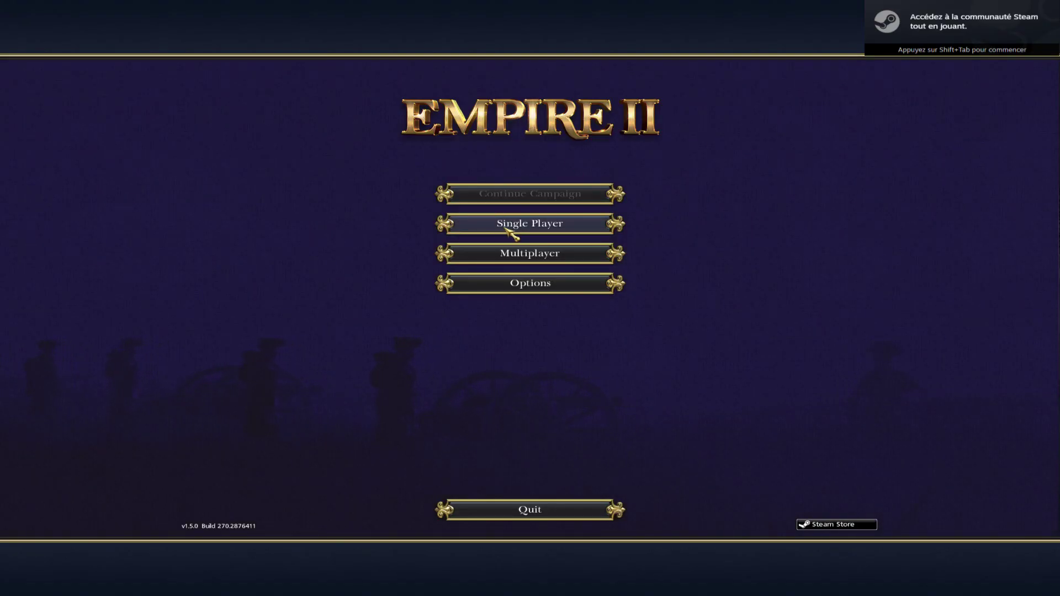
- View the game's graphics options and leave them without applying changes
{"action": "left_click", "coordinate": [508, 283]}
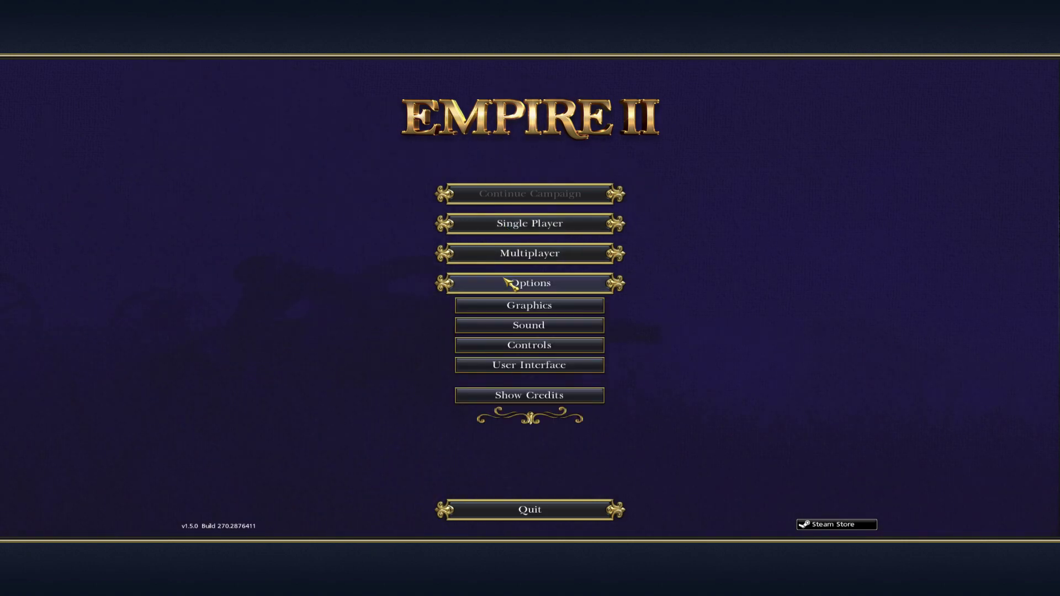
{"action": "left_click", "coordinate": [526, 307]}
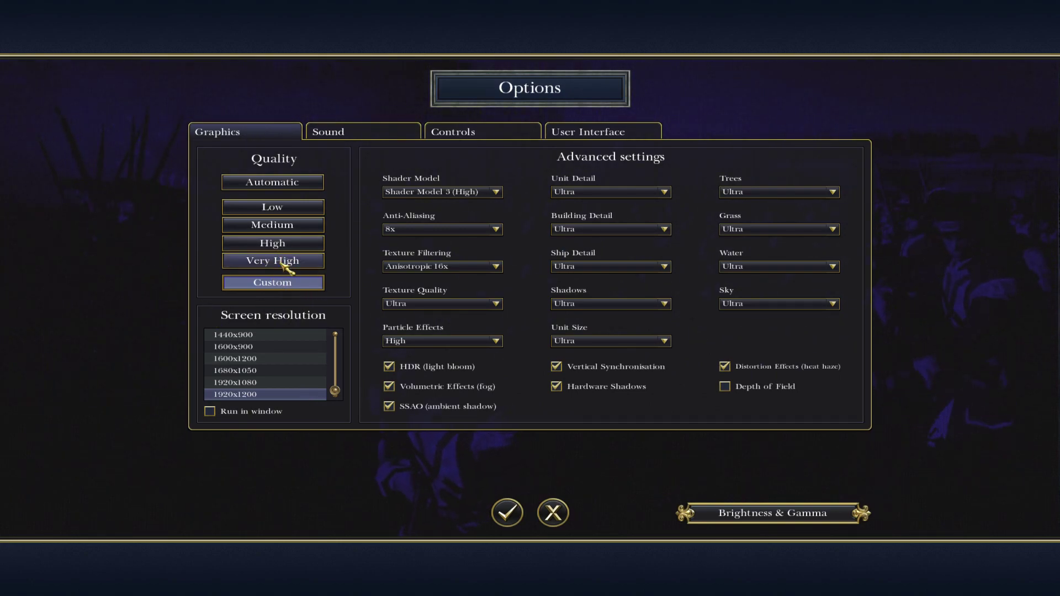
{"action": "left_click", "coordinate": [553, 513]}
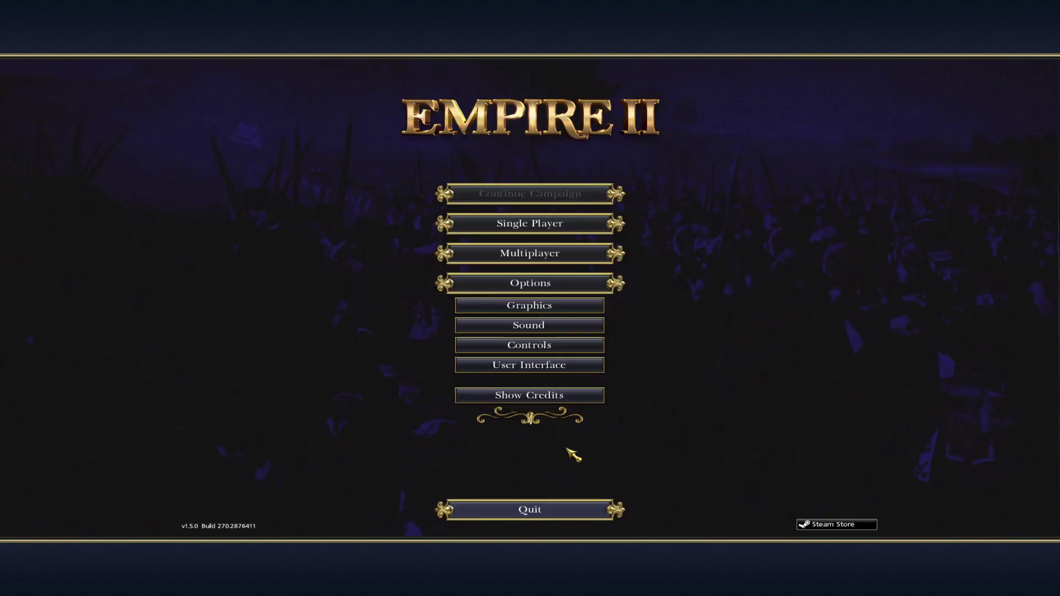
- Lower the system volume to 20
{"action": "key", "text": "XF86AudioLowerVolume"}
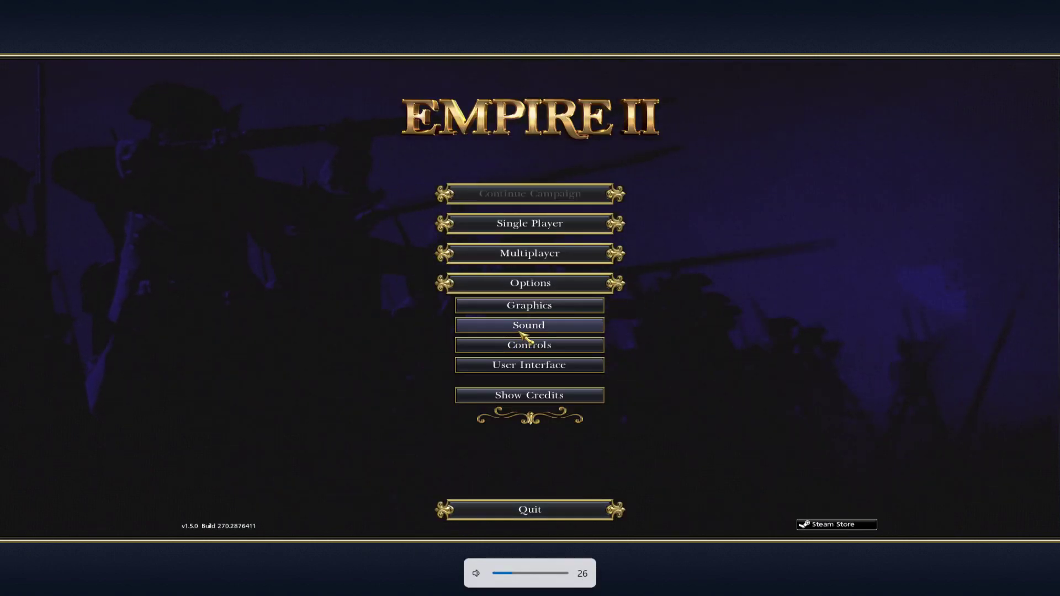
{"action": "key", "text": "XF86AudioLowerVolume"}
{"action": "key", "text": "XF86AudioLowerVolume"}
{"action": "key", "text": "XF86AudioLowerVolume"}
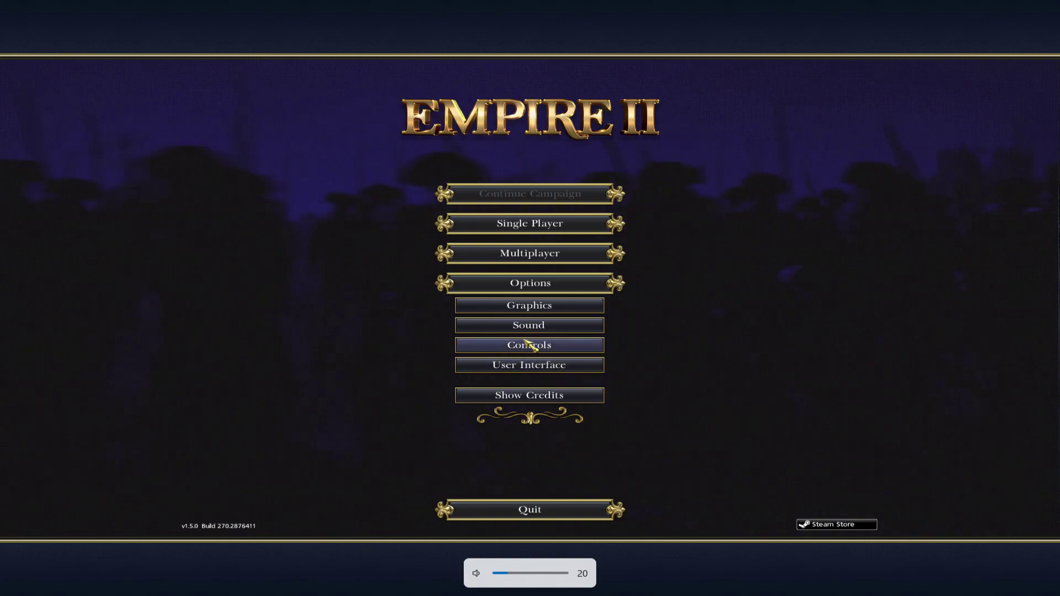
- Browse through the playable nations of the single-player Grand Campaign, then return to the main menu
{"action": "left_click", "coordinate": [542, 226]}
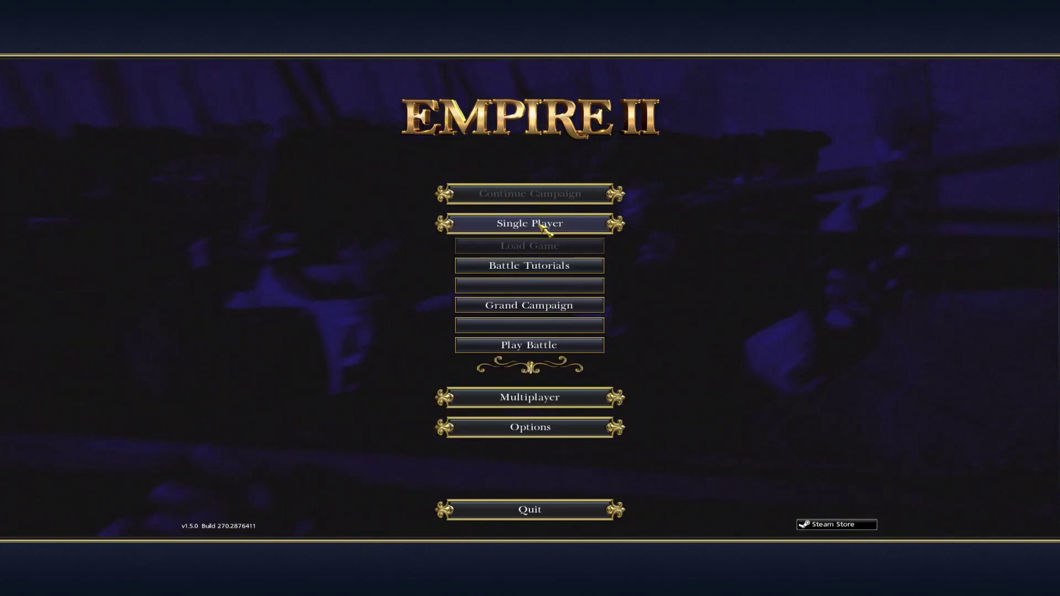
{"action": "left_click", "coordinate": [506, 303]}
{"action": "left_click", "coordinate": [576, 135]}
{"action": "left_click", "coordinate": [577, 135]}
{"action": "left_click", "coordinate": [577, 135]}
{"action": "left_click", "coordinate": [577, 135]}
{"action": "left_click", "coordinate": [577, 136]}
{"action": "left_click", "coordinate": [577, 135]}
{"action": "left_click", "coordinate": [577, 135]}
{"action": "left_click", "coordinate": [577, 137]}
{"action": "left_click", "coordinate": [577, 137]}
{"action": "left_click", "coordinate": [577, 137]}
{"action": "left_click", "coordinate": [578, 137]}
{"action": "left_click", "coordinate": [577, 137]}
{"action": "left_click", "coordinate": [577, 137]}
{"action": "left_click", "coordinate": [577, 137]}
{"action": "left_click", "coordinate": [577, 137]}
{"action": "left_click", "coordinate": [577, 137]}
{"action": "left_click", "coordinate": [577, 137]}
{"action": "left_click", "coordinate": [577, 137]}
{"action": "left_click", "coordinate": [578, 135]}
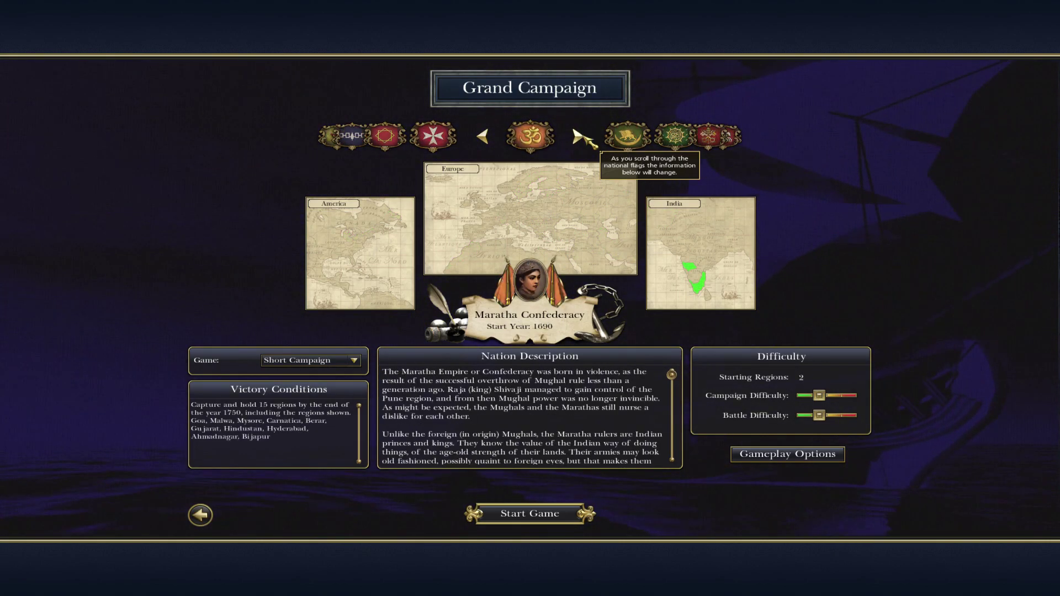
{"action": "left_click", "coordinate": [213, 518]}
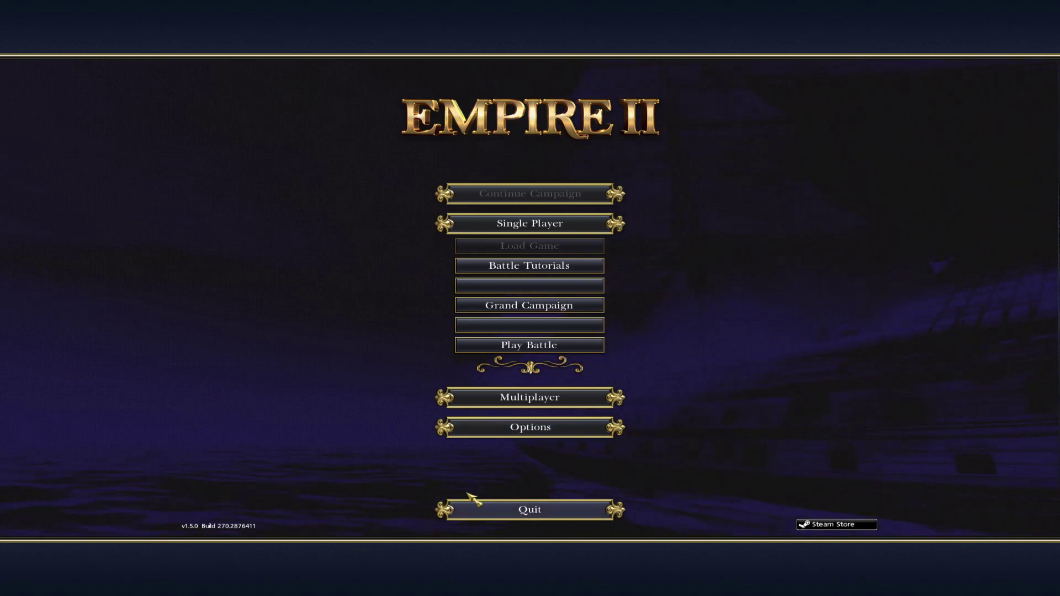